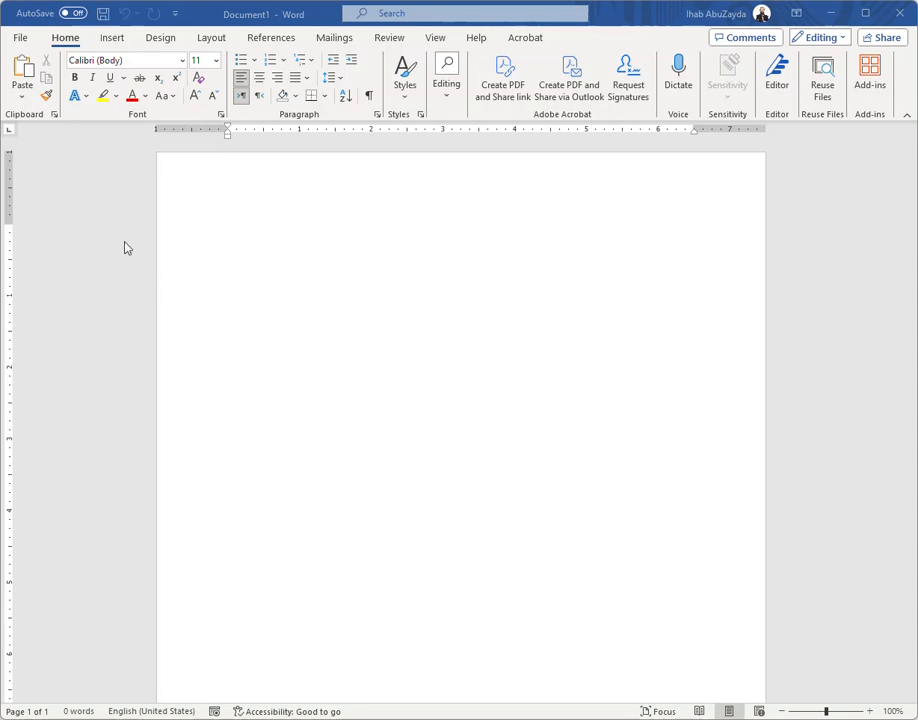
Browse the templates offered for new documents, including the full template list, and return to the blank document.
click(18, 36)
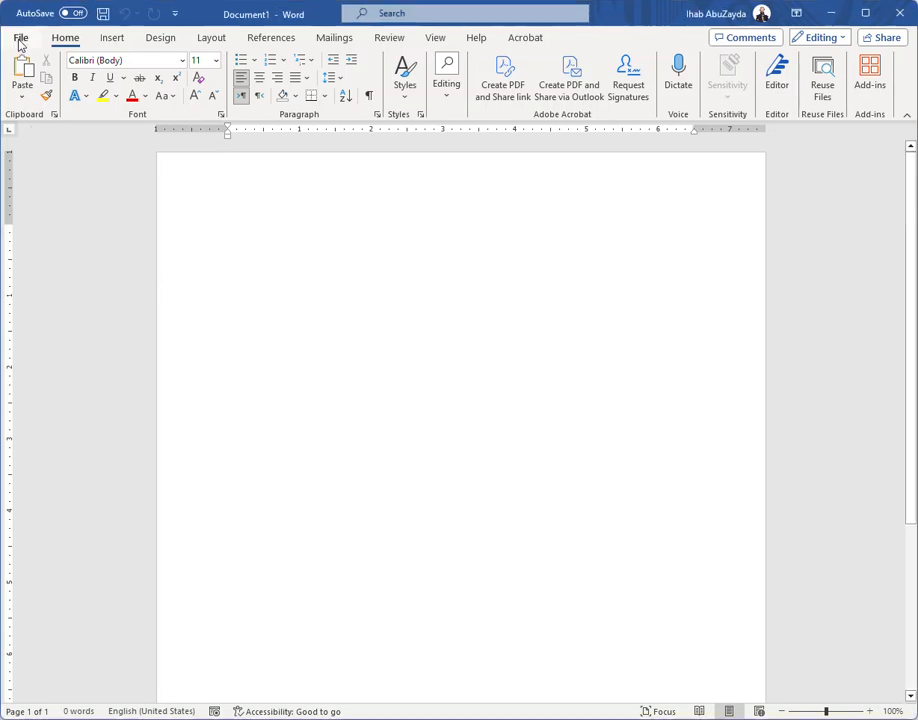
click(24, 39)
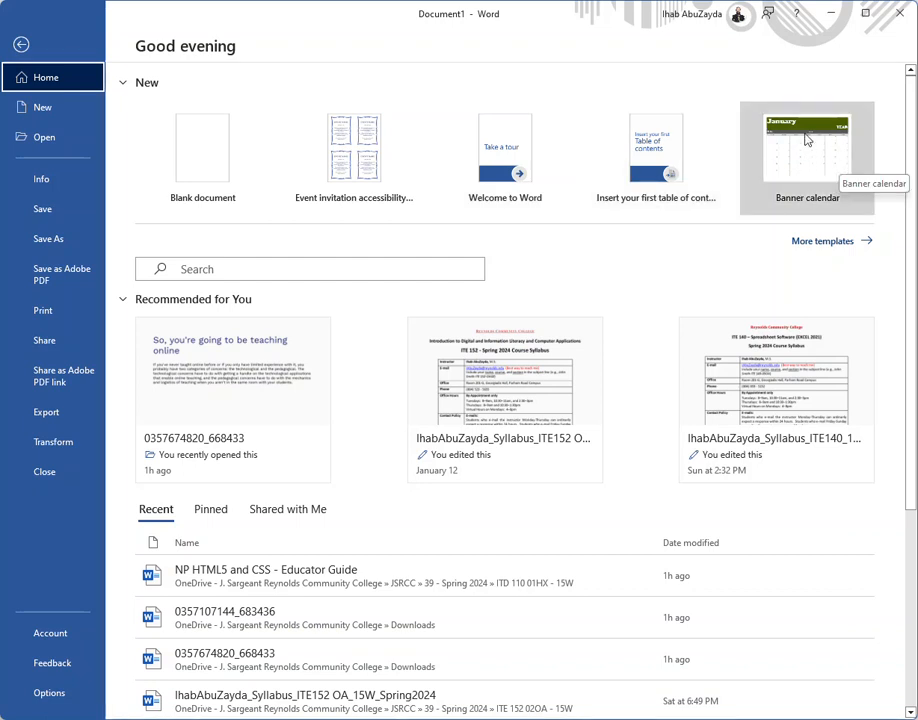
click(818, 244)
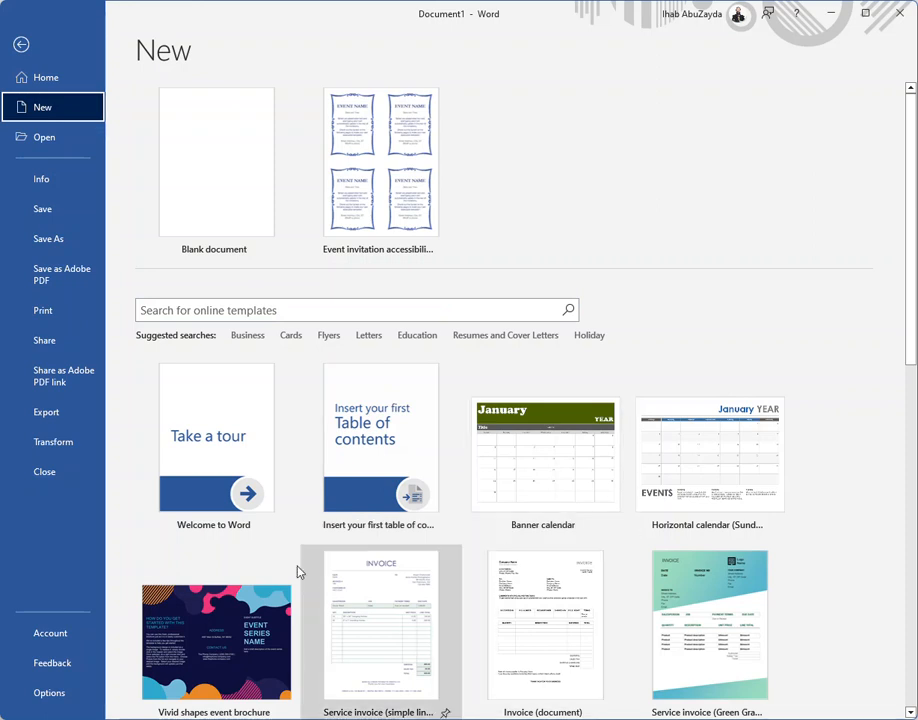
scroll(320, 484, down, 5)
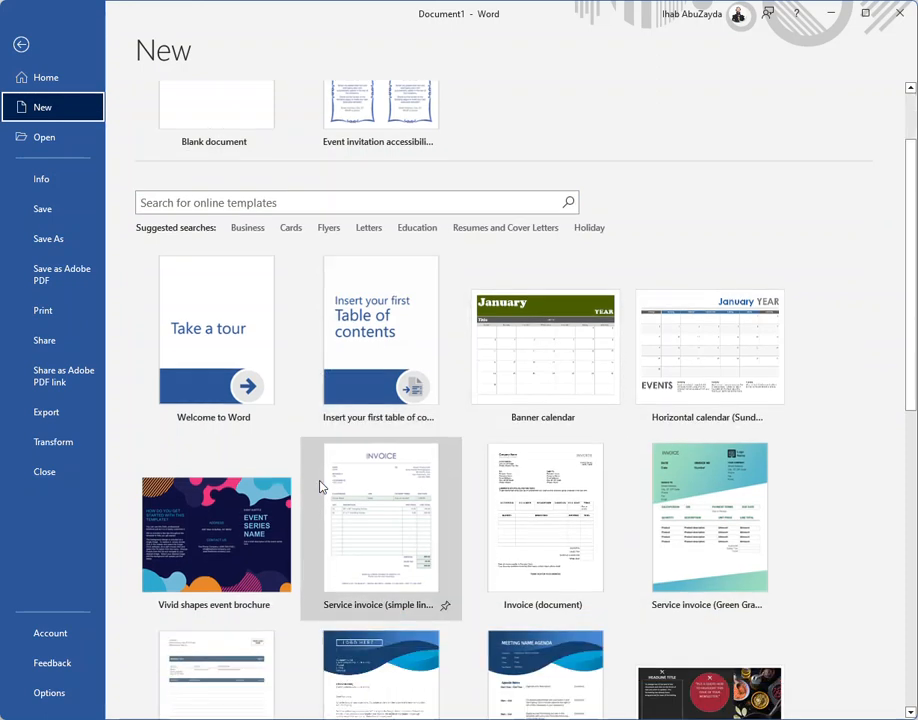
scroll(323, 510, down, 3)
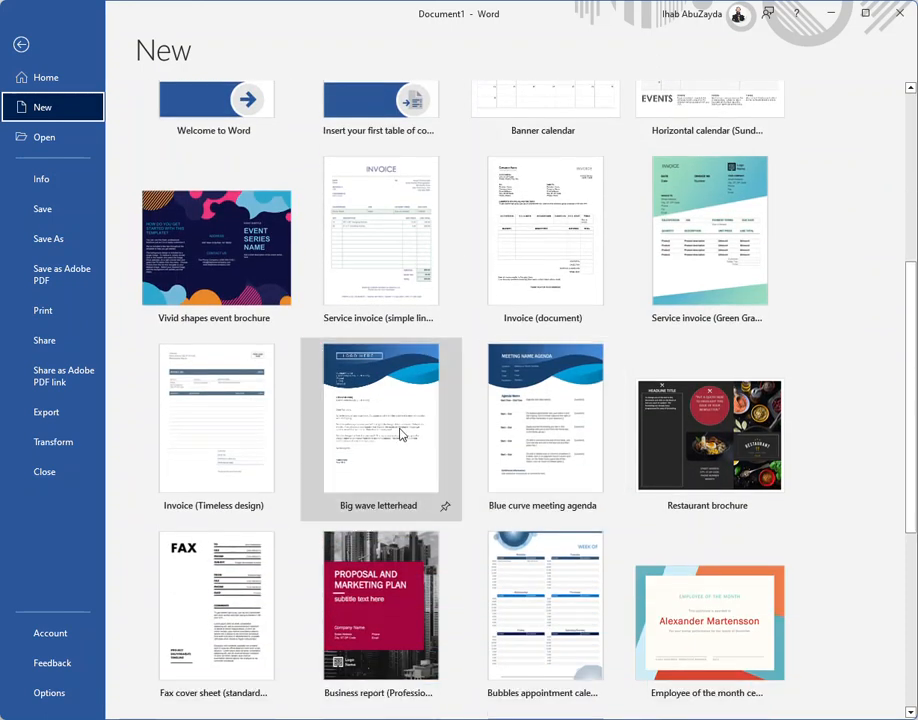
scroll(427, 592, down, 1)
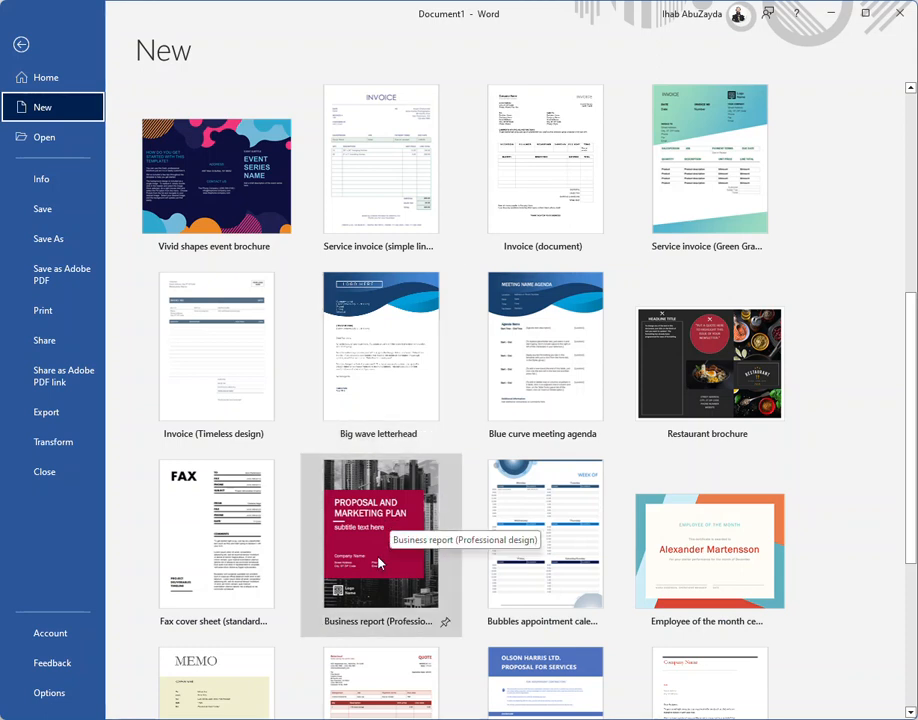
scroll(410, 575, up, 2)
scroll(400, 585, up, 4)
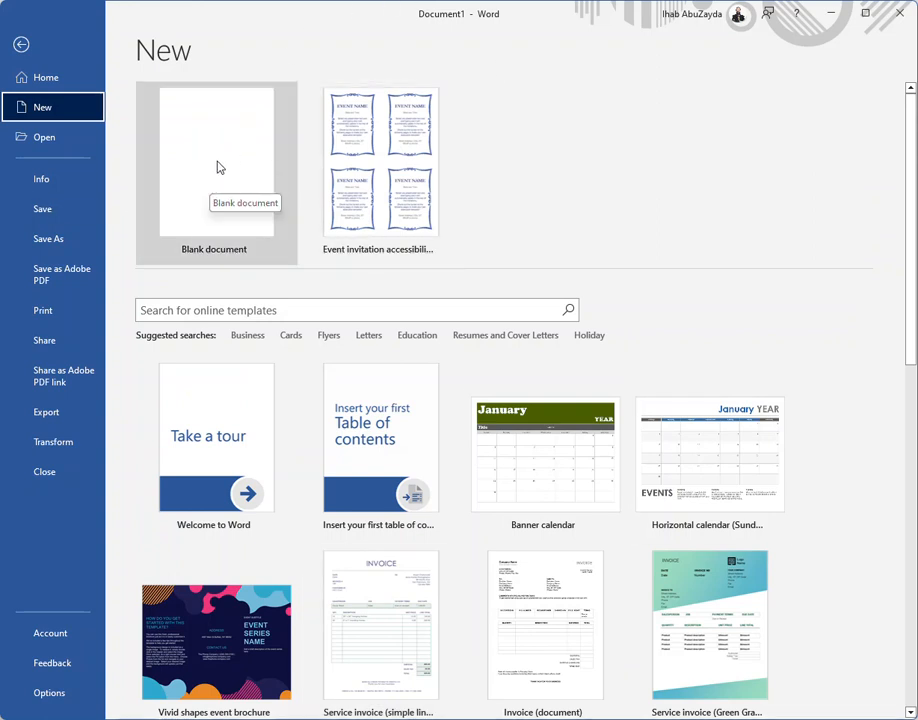
click(19, 42)
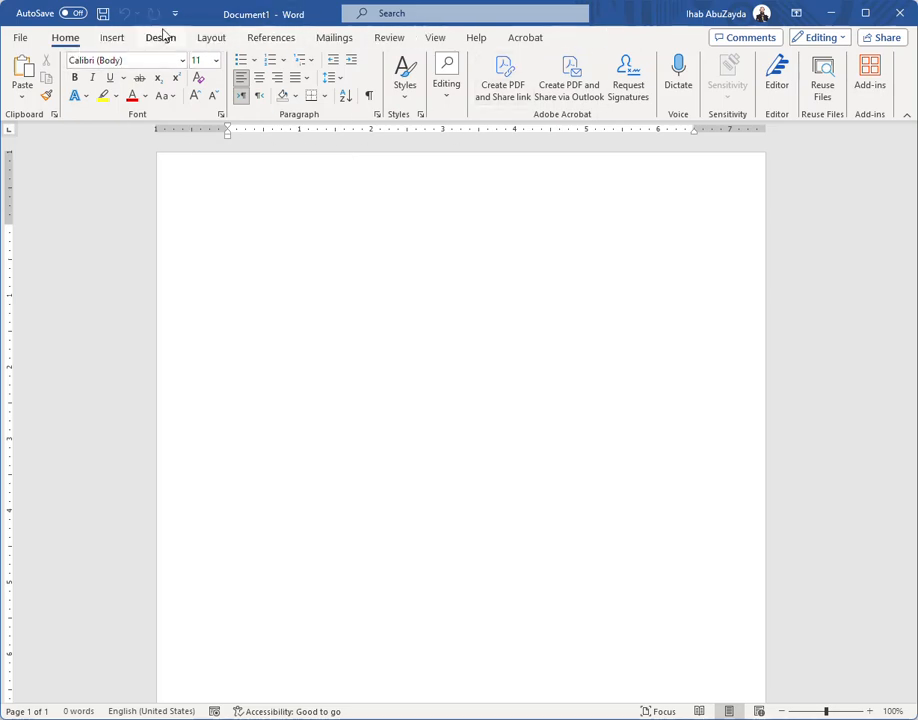
click(115, 40)
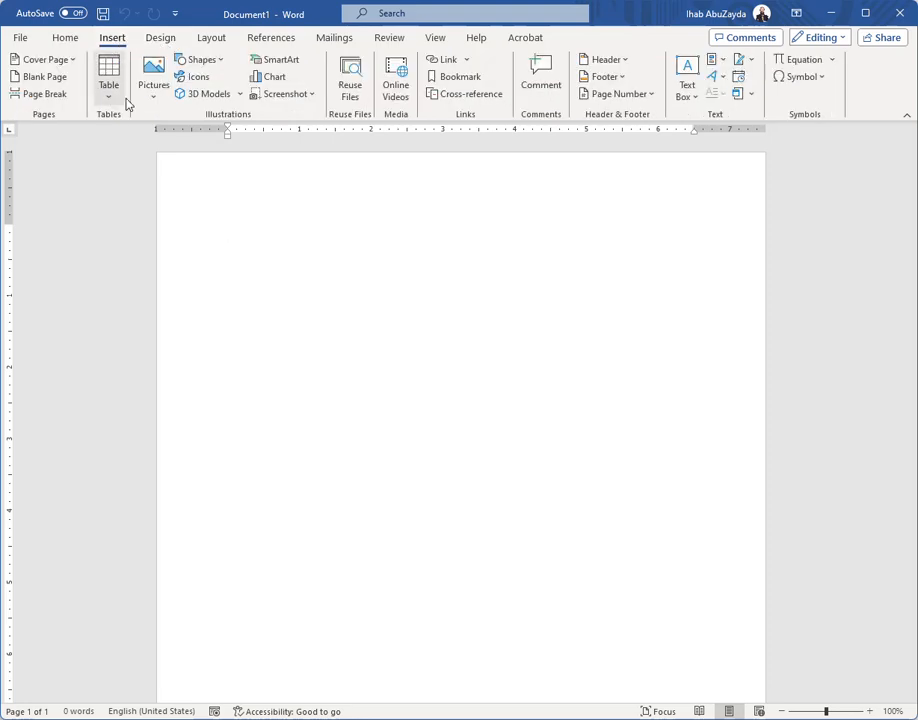
click(160, 40)
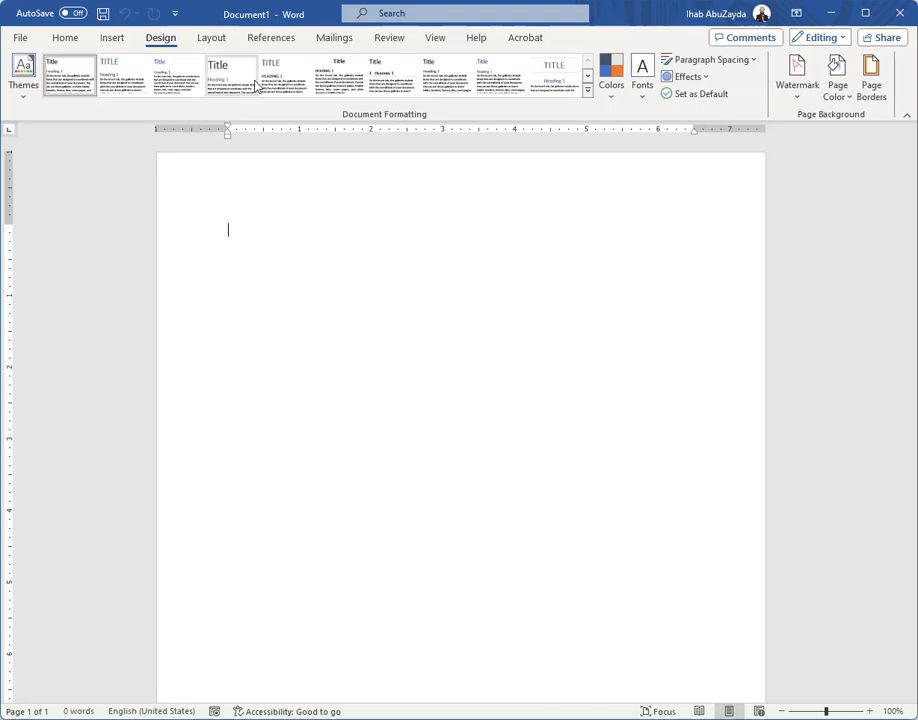
click(215, 40)
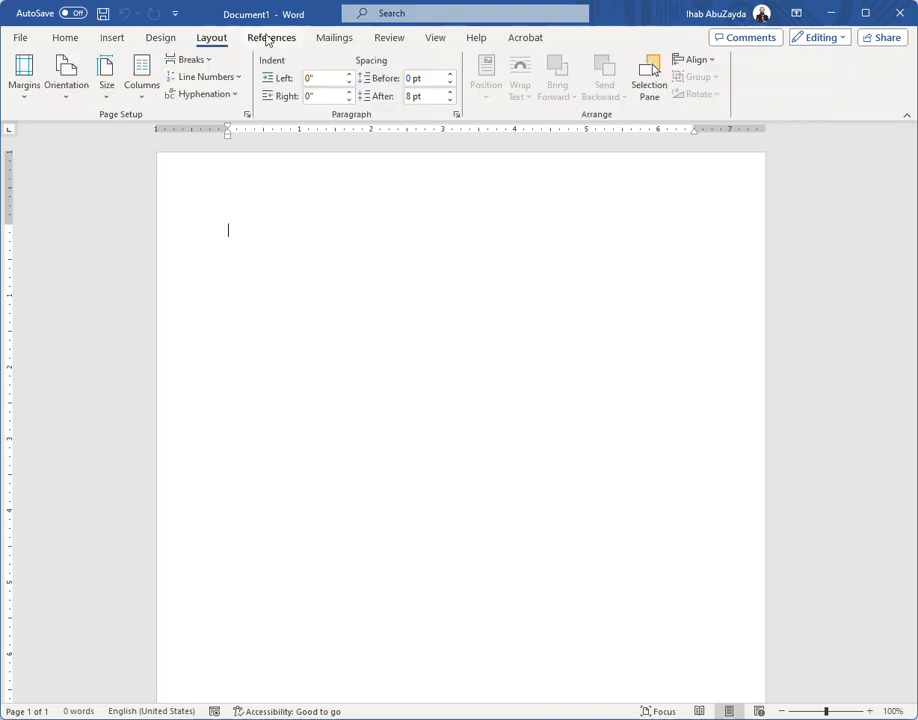
click(266, 40)
click(328, 38)
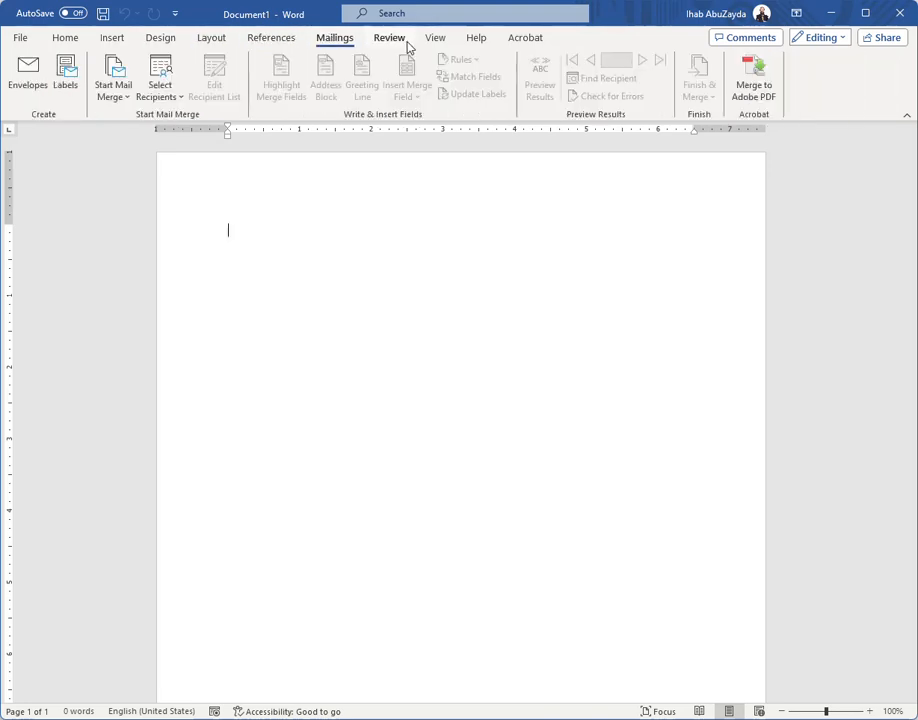
click(390, 44)
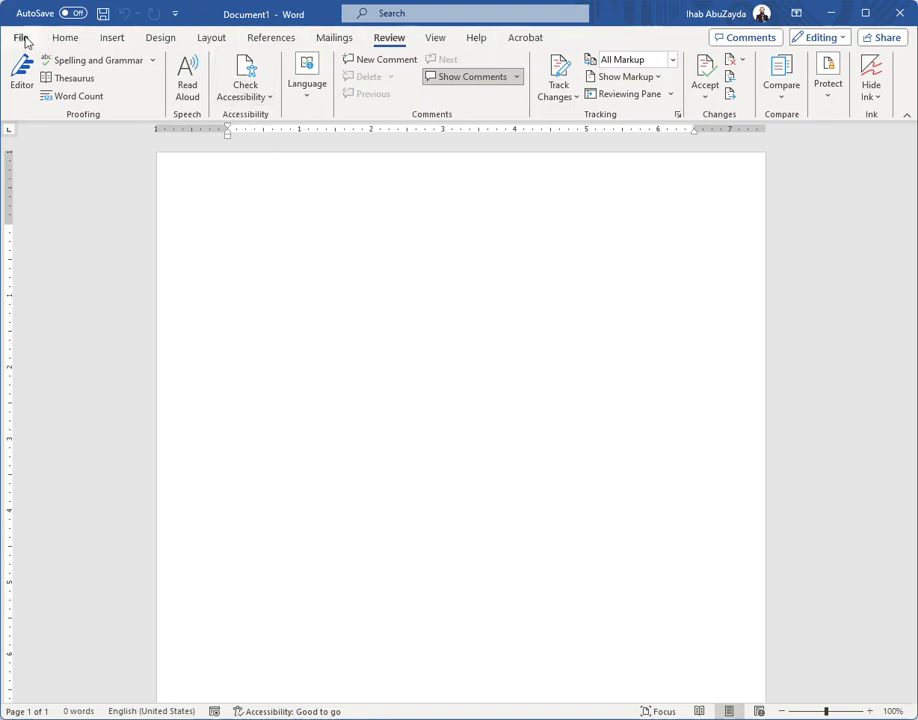
click(18, 38)
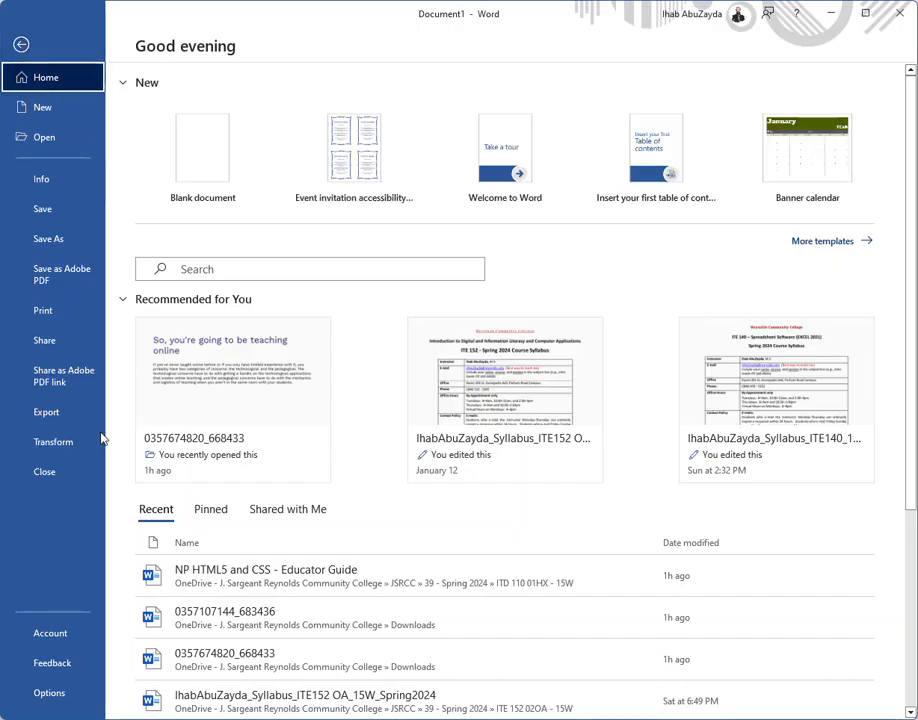
click(21, 44)
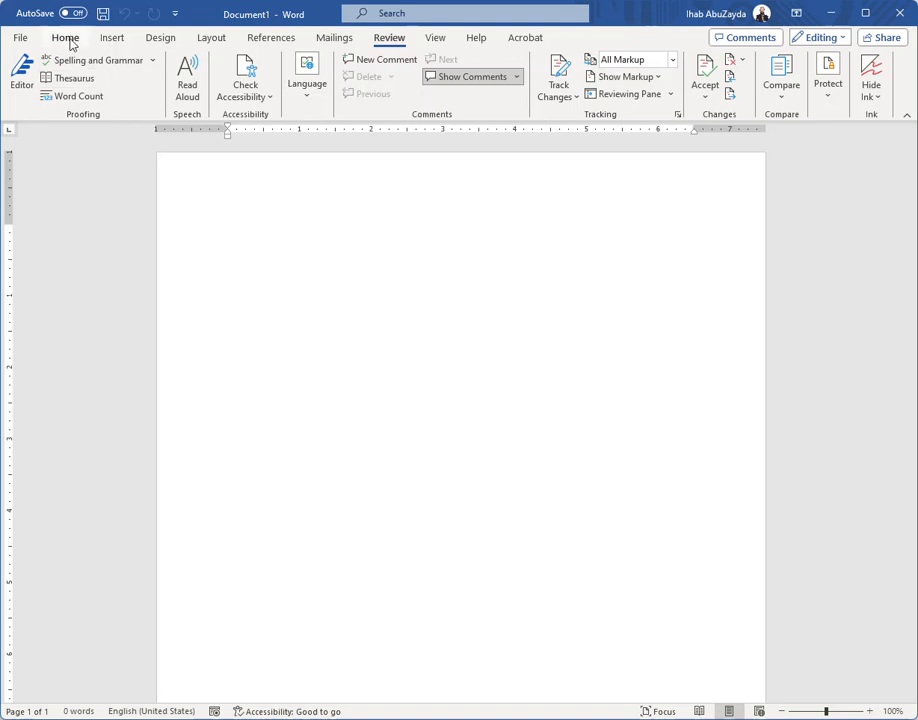
click(66, 40)
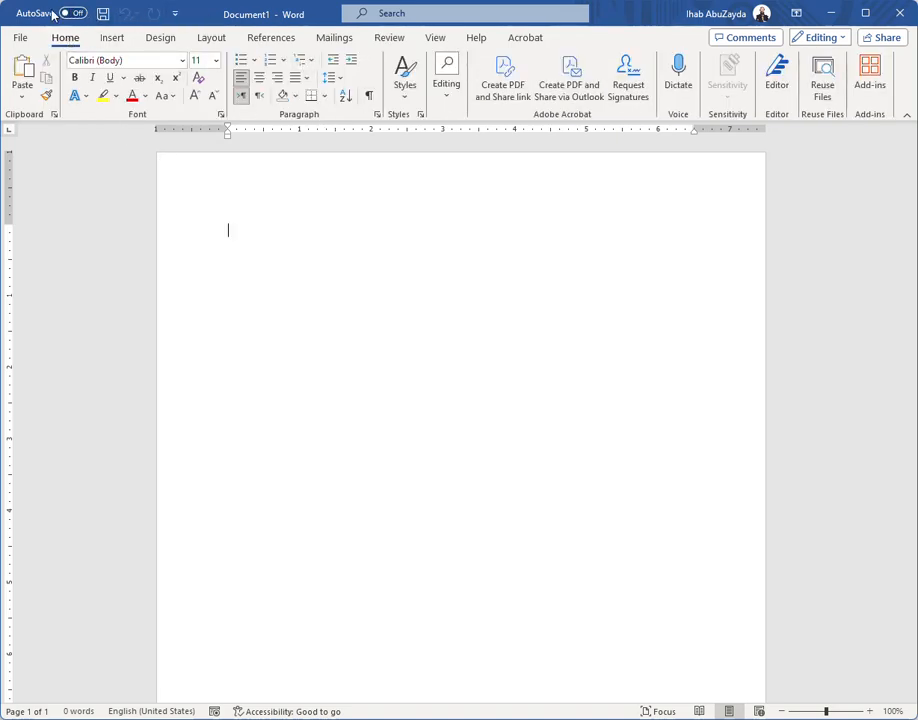
click(174, 13)
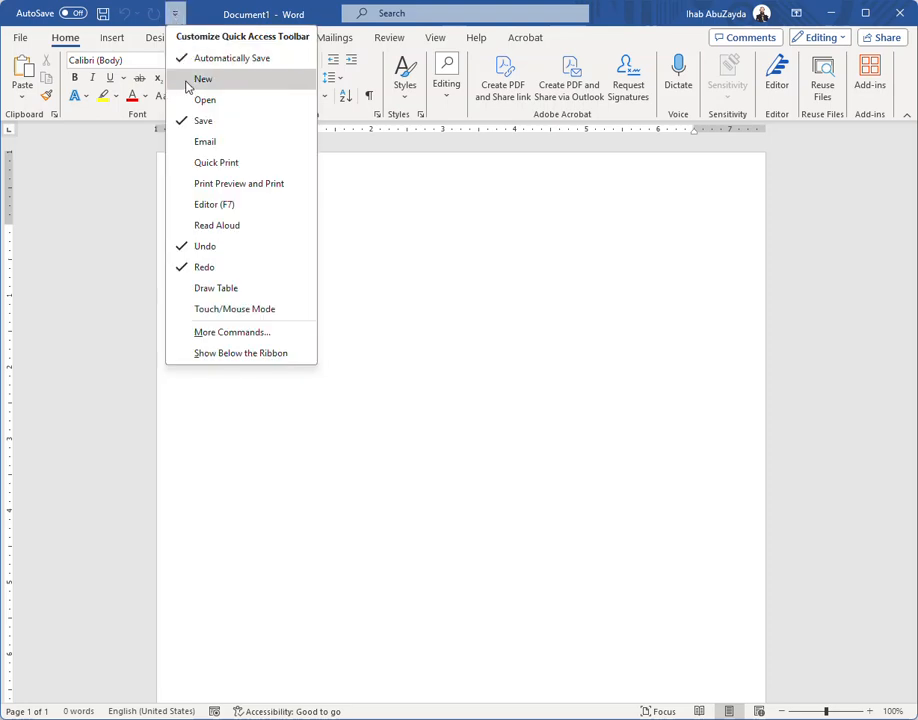
click(178, 14)
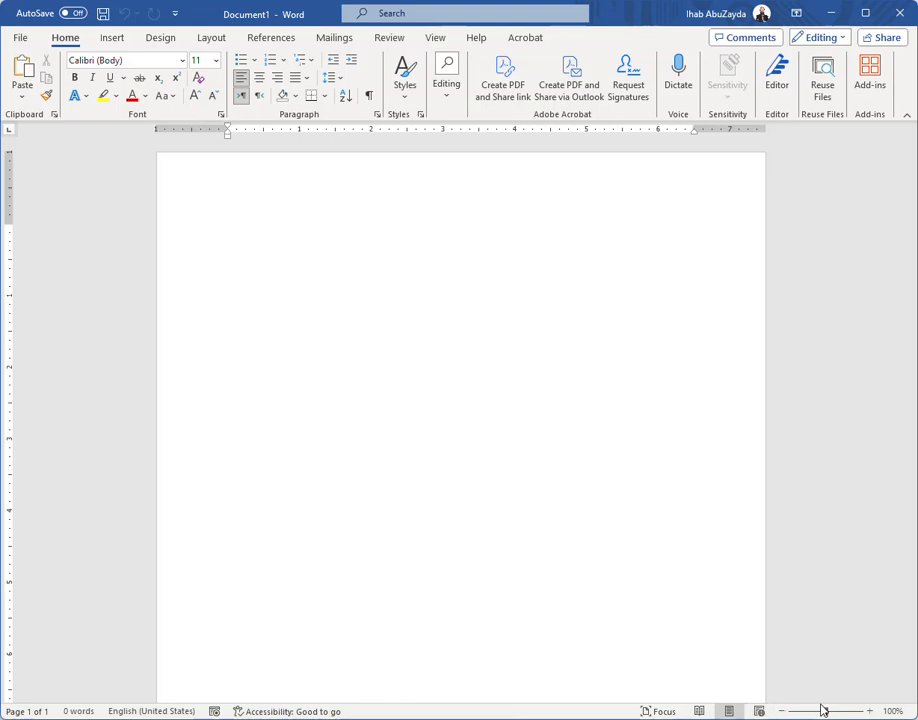
Zoom the blank page to 110%, restore it to 100%, and look over the whole page.
click(869, 711)
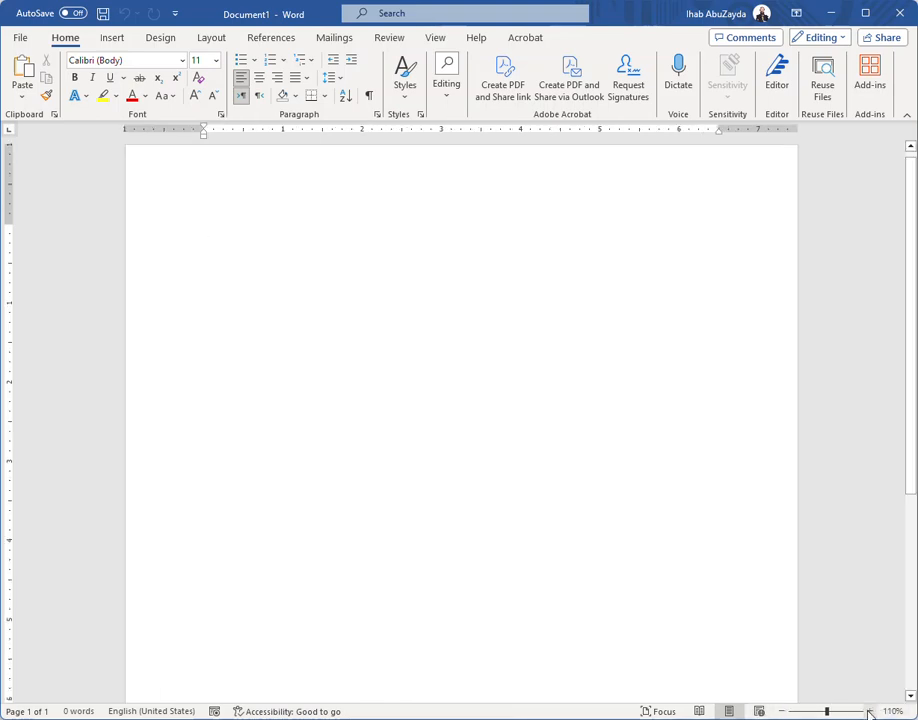
click(782, 711)
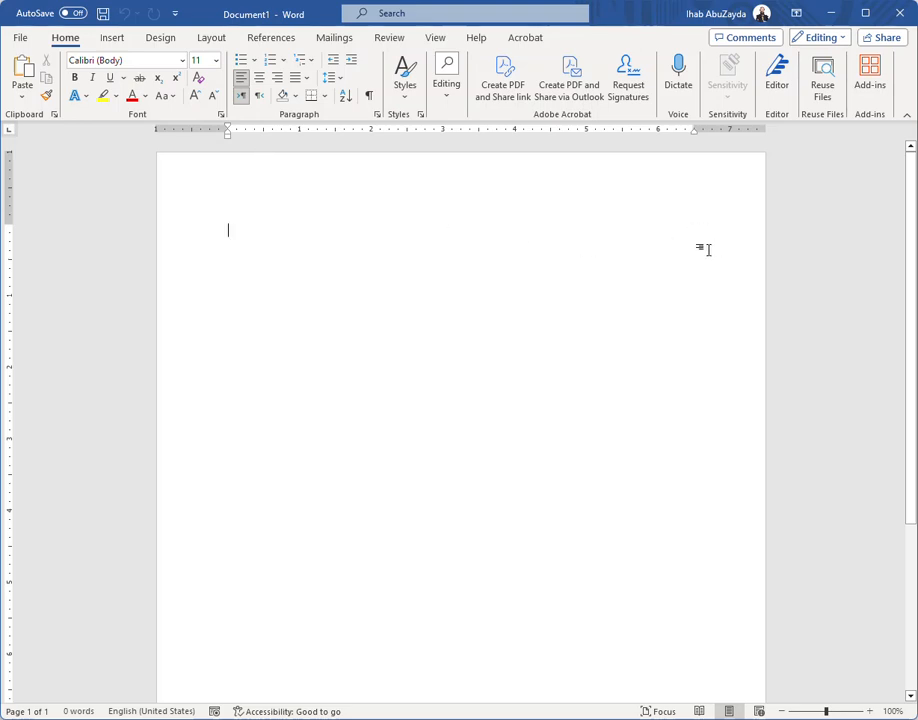
scroll(436, 630, down, 5)
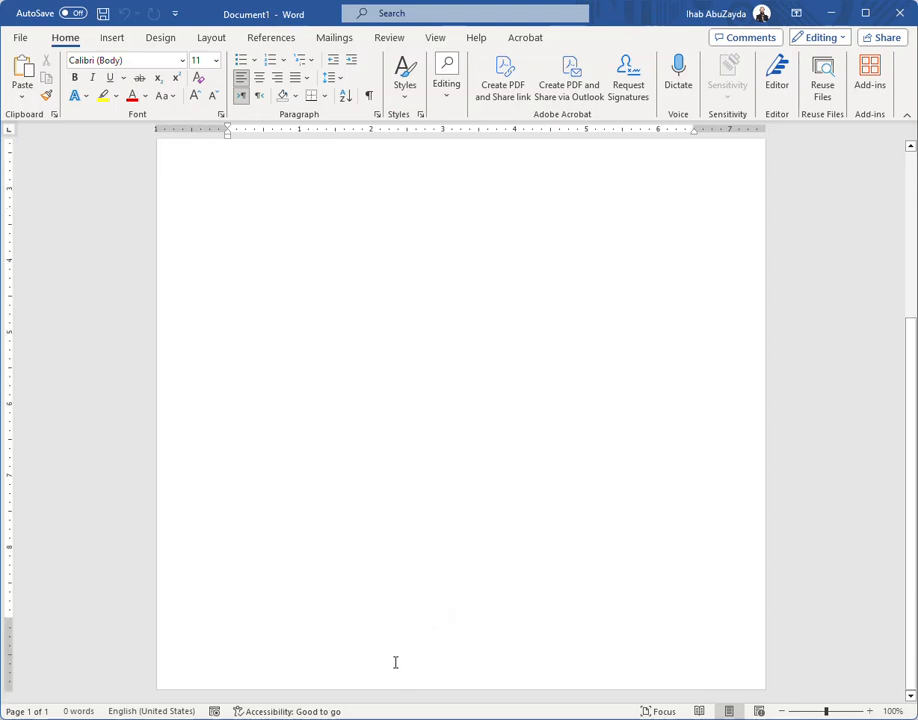
scroll(400, 668, up, 5)
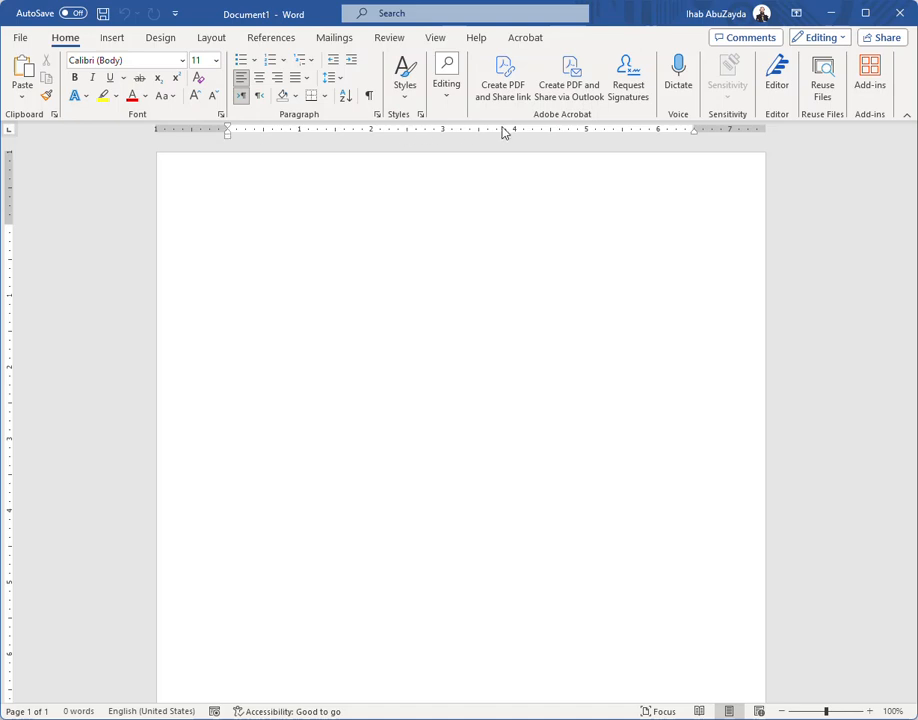
Hide and redisplay the ruler, and turn the page gridlines on and off again.
click(436, 39)
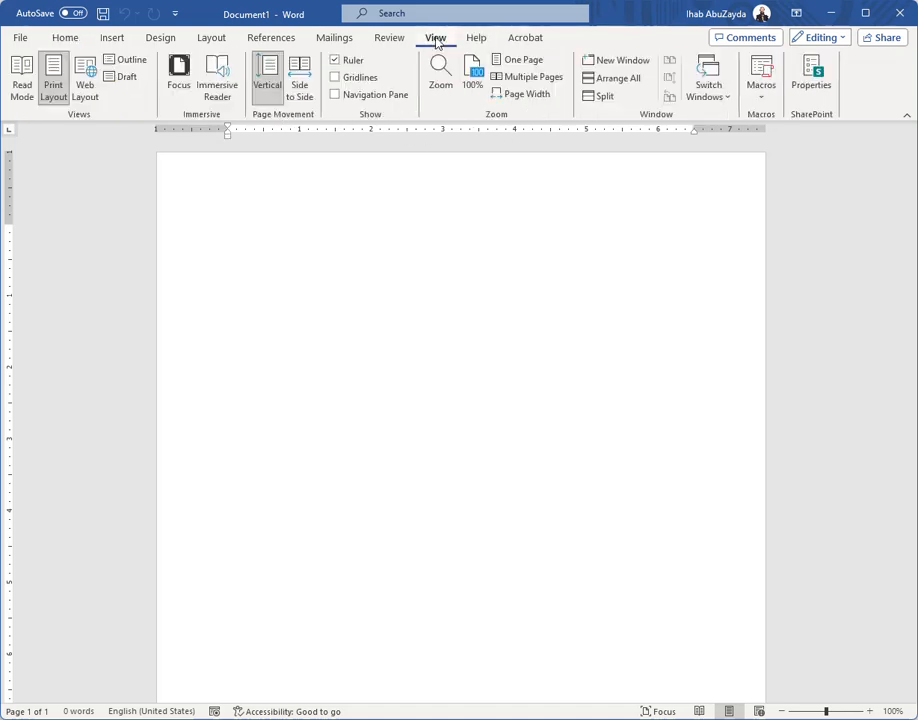
click(336, 64)
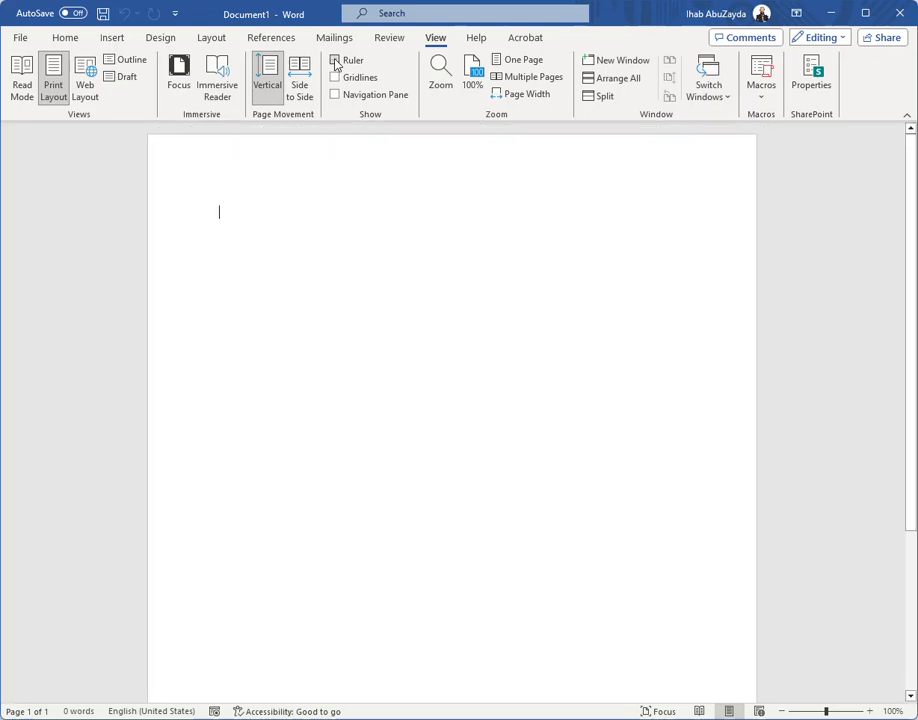
click(336, 62)
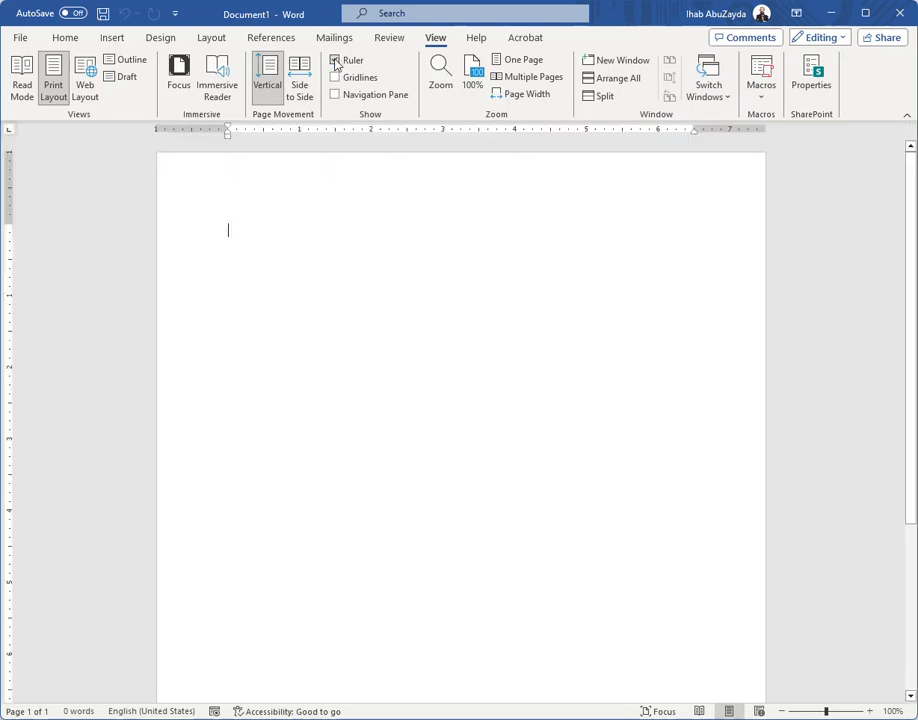
click(336, 80)
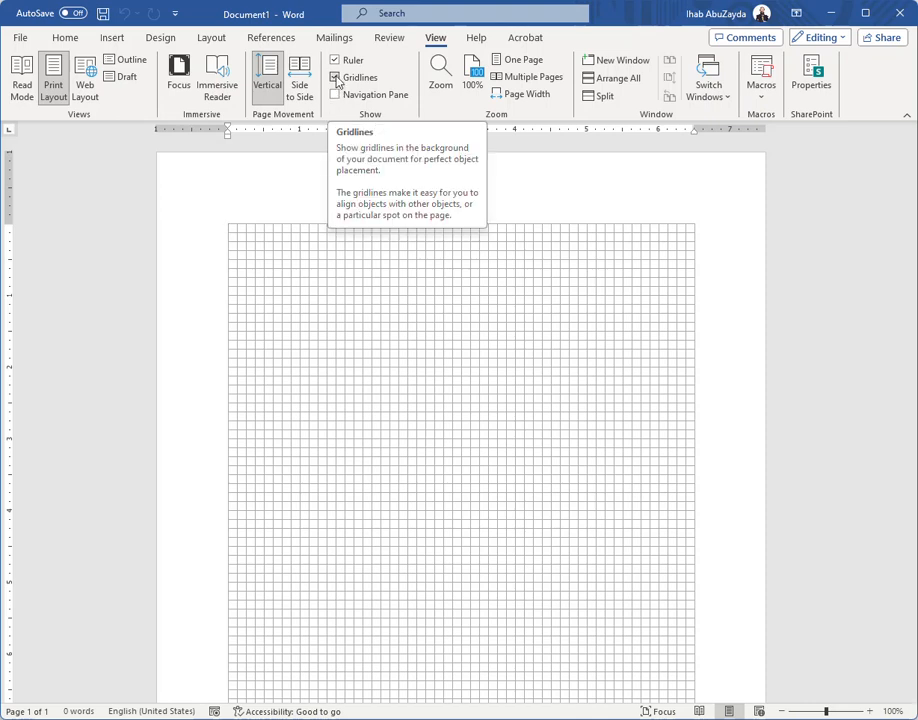
click(336, 79)
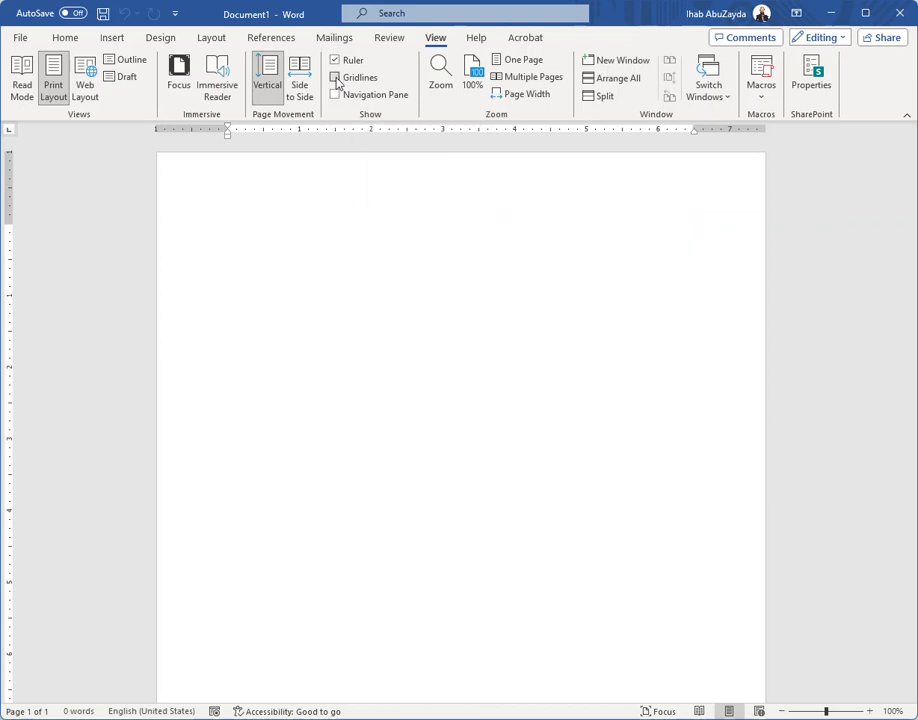
Enter the author's full name on the first line using the AutoComplete suggestion, and start a new line.
click(68, 42)
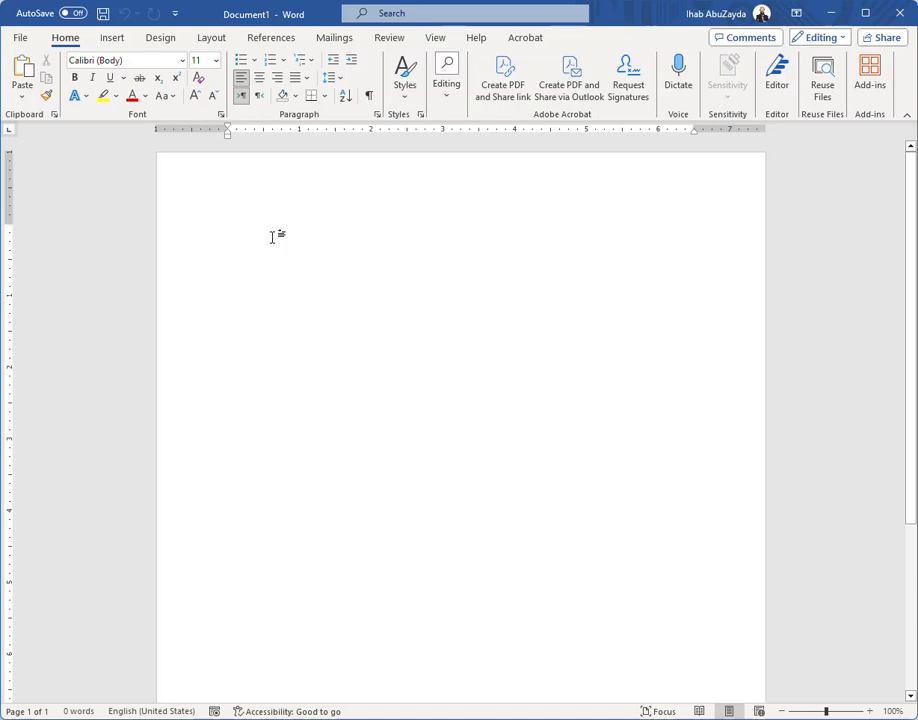
text(Ihab)
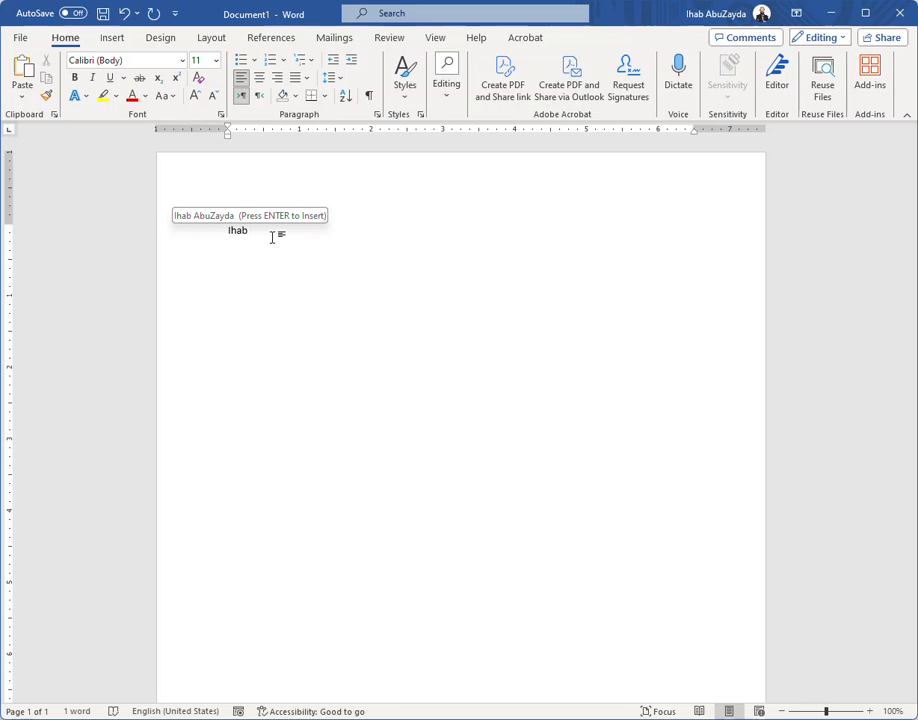
key(Return)
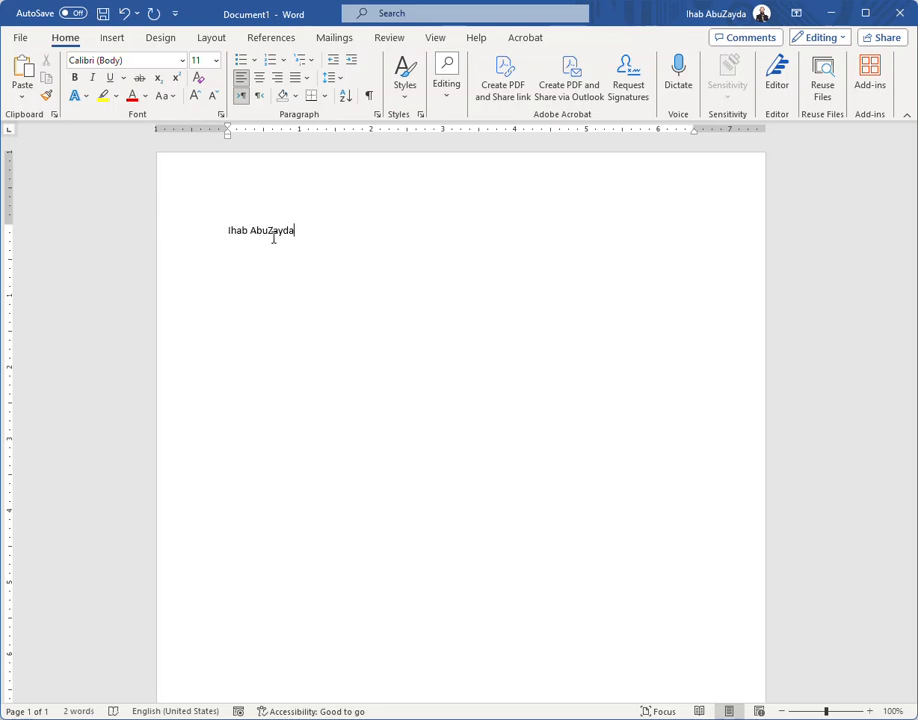
key(Return)
Delete the author's surname, re-enter it with the AutoComplete suggestion, and start a new line below it.
key(BackSpace)
key(BackSpace)
key(BackSpace)
key(BackSpace)
key(BackSpace)
key(BackSpace)
key(BackSpace)
key(BackSpace)
key(BackSpace)
text(Abu)
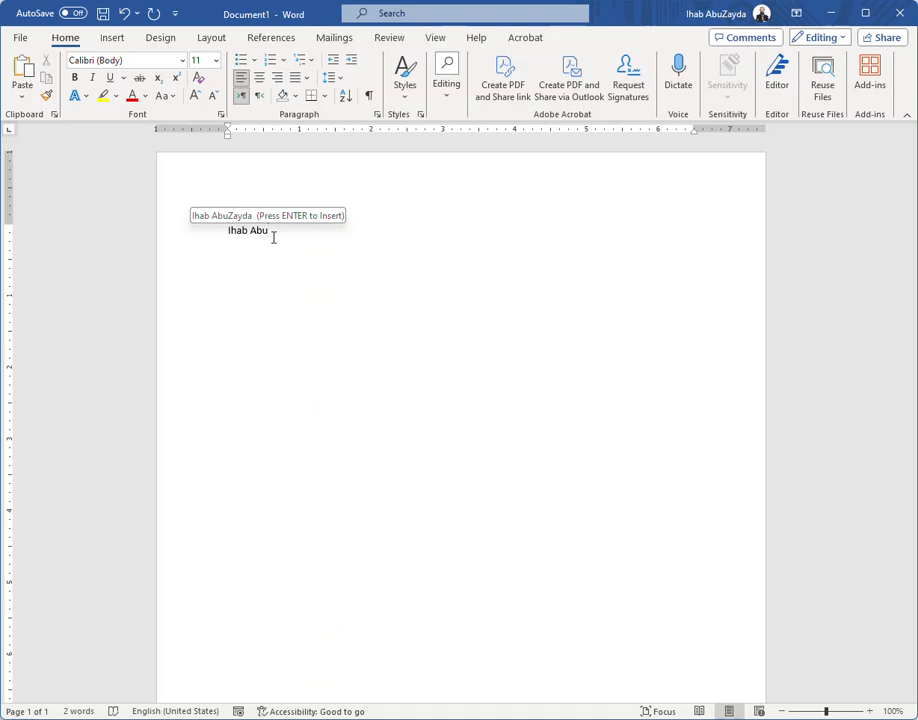
key(Return)
key(Return)
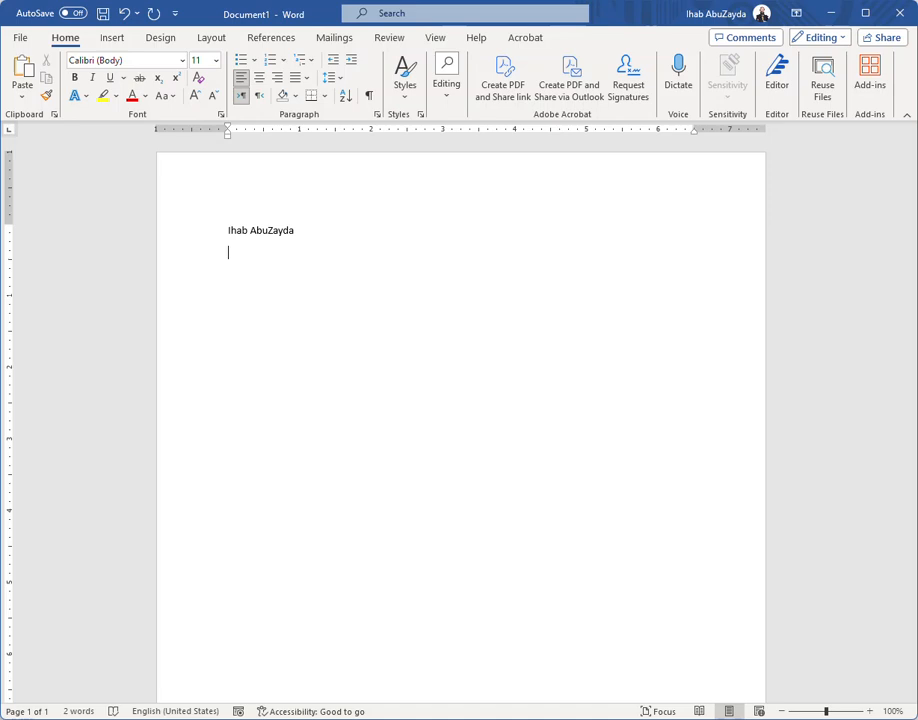
Enter the date 1/20/2024 on the second line and the text "Digital Literacy" on the third line.
text(1/20)
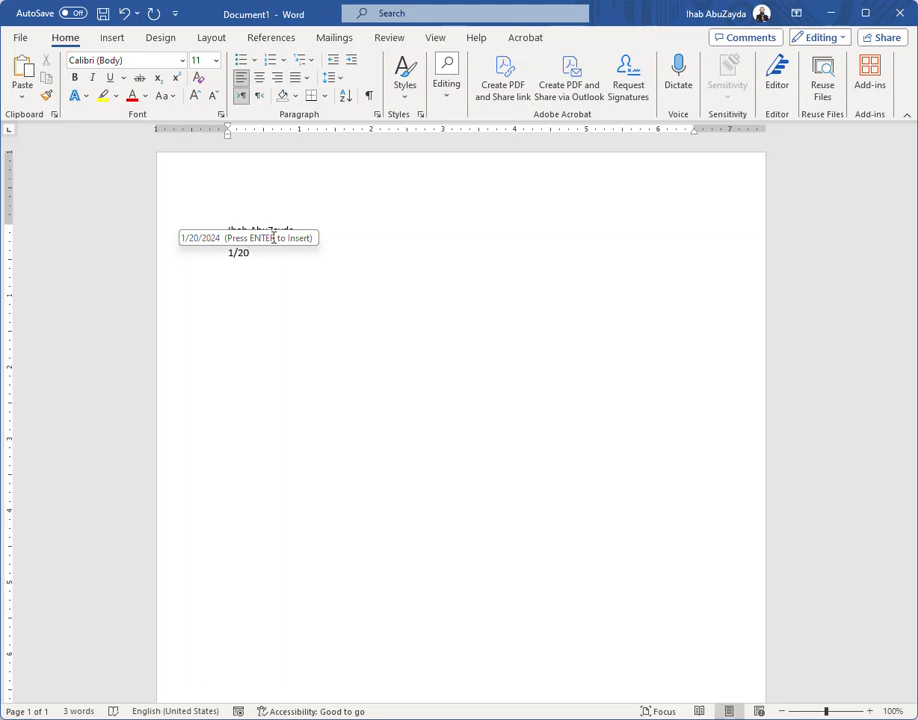
key(Return)
key(Return)
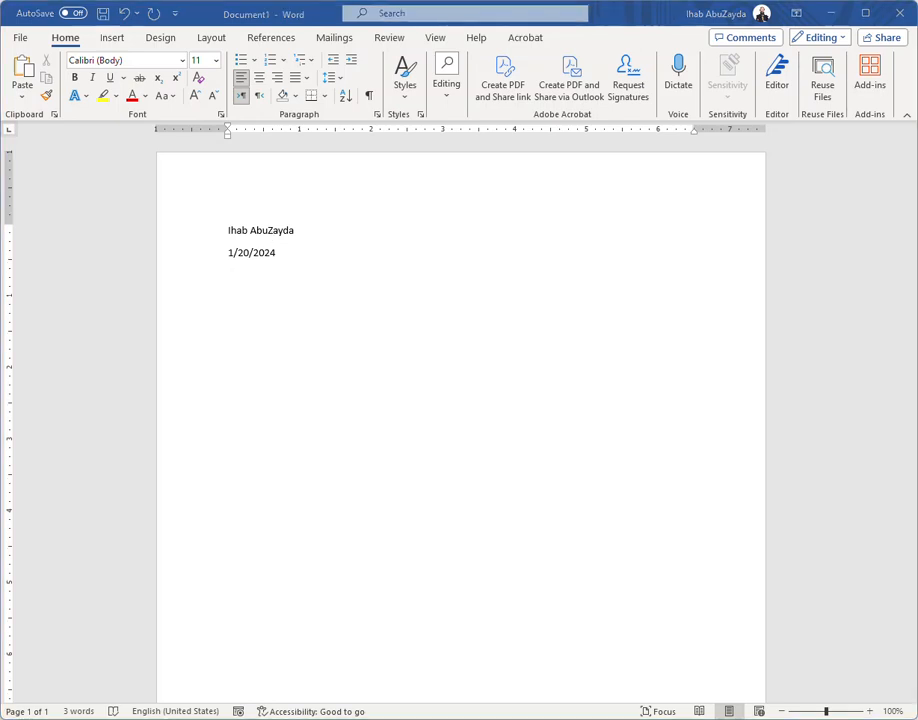
click(320, 281)
text(Digital Literacy)
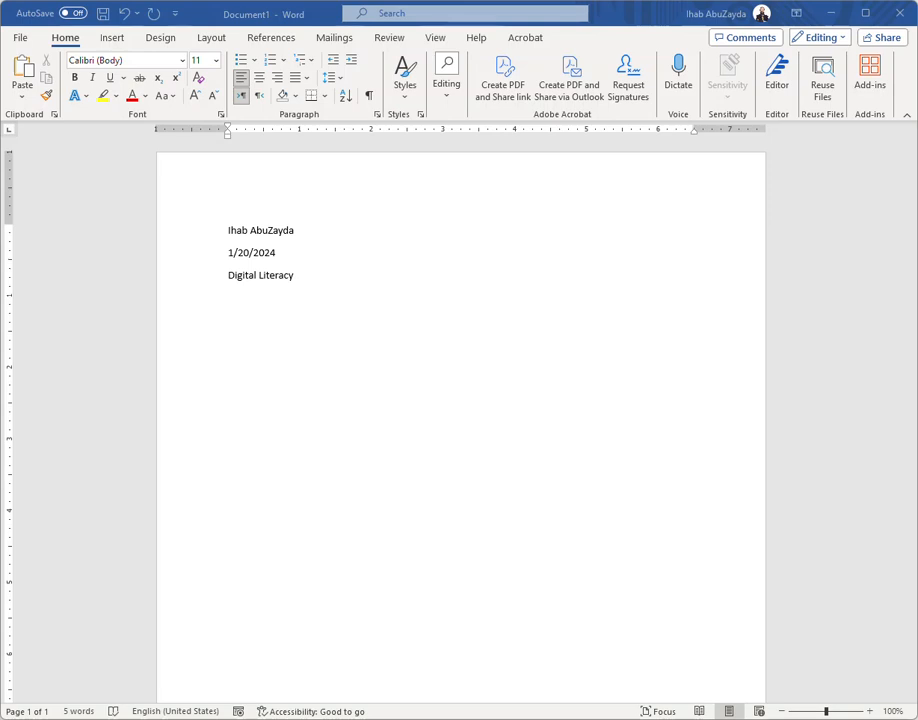
Paste the course description paragraph as text only on the line below "Digital Literacy".
right_click(250, 299)
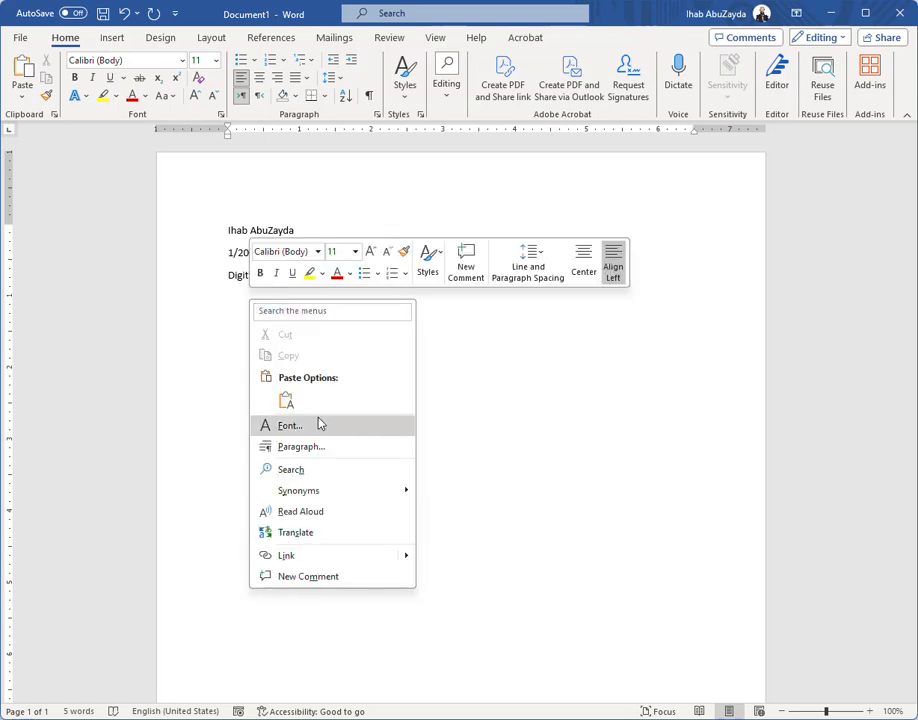
click(286, 401)
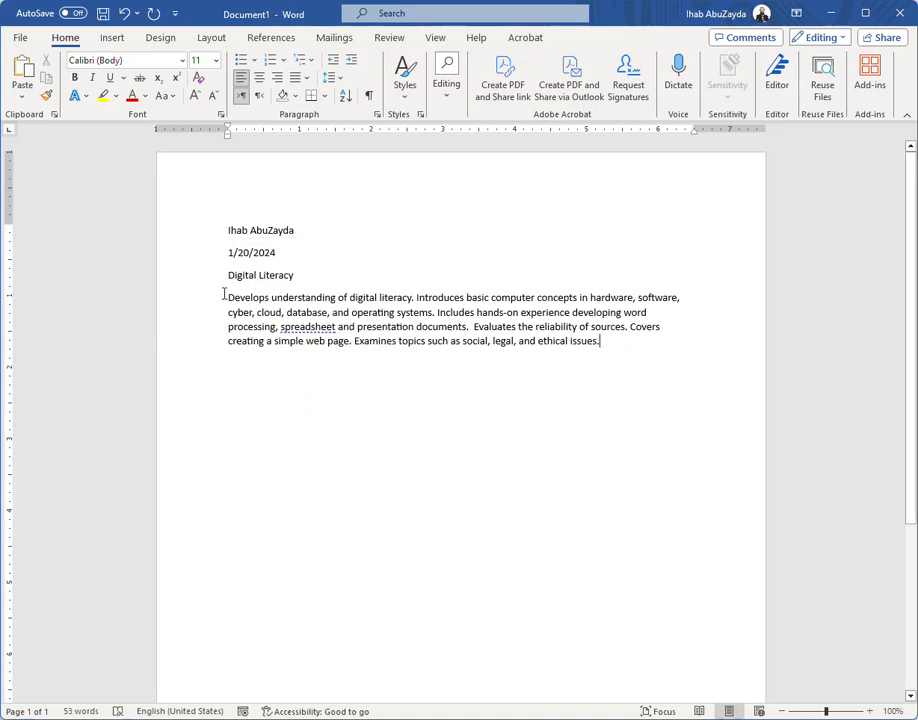
Copy the "Digital Literacy" line and paste it three times below the description paragraph, leaving a blank line and pasting the third copy as text only.
drag(228, 275, 299, 270)
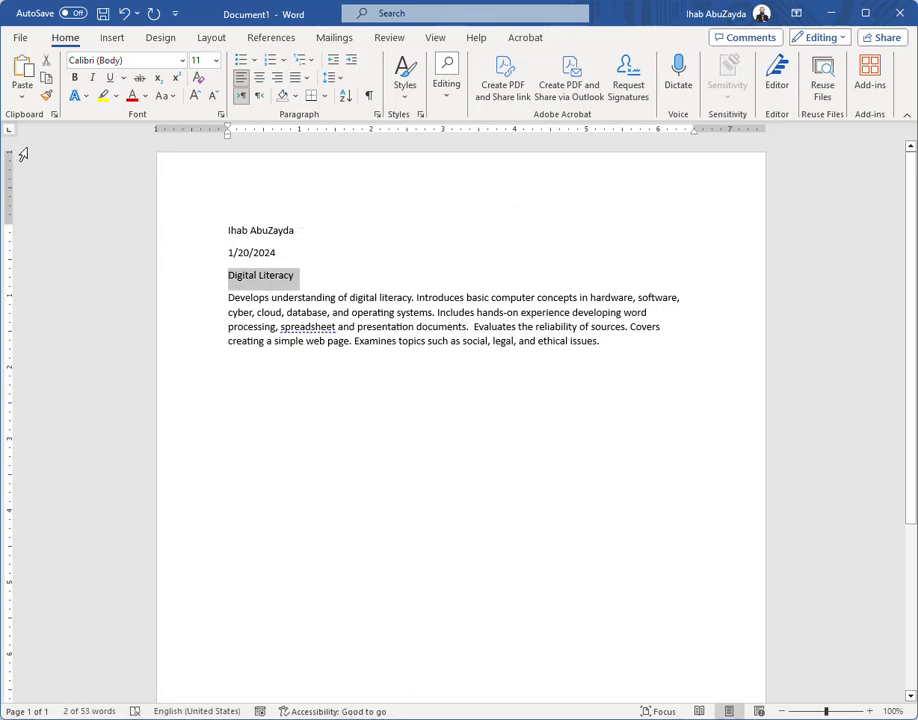
click(46, 79)
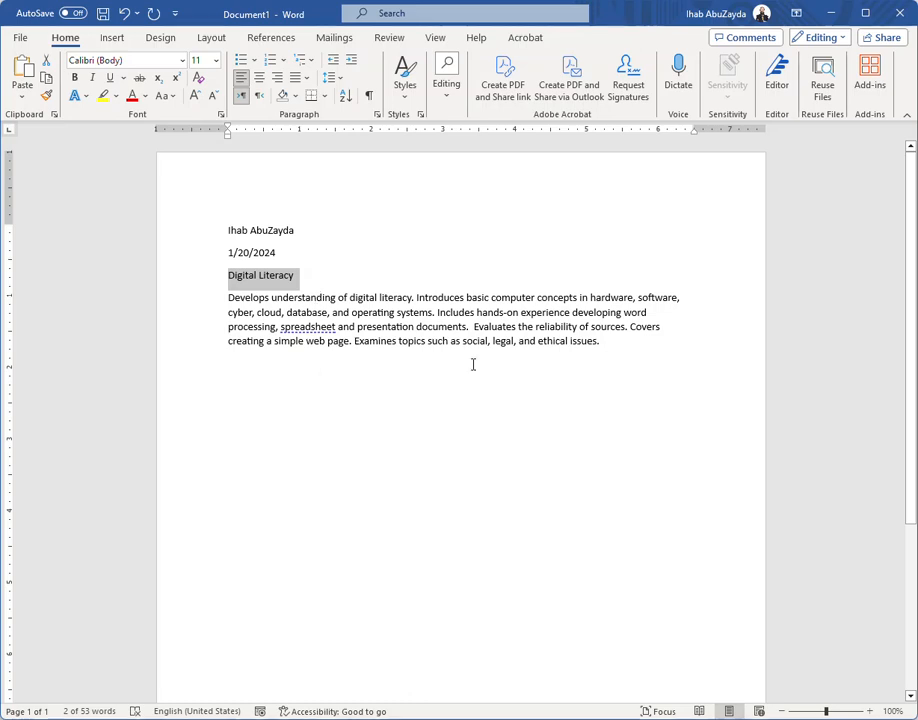
click(611, 339)
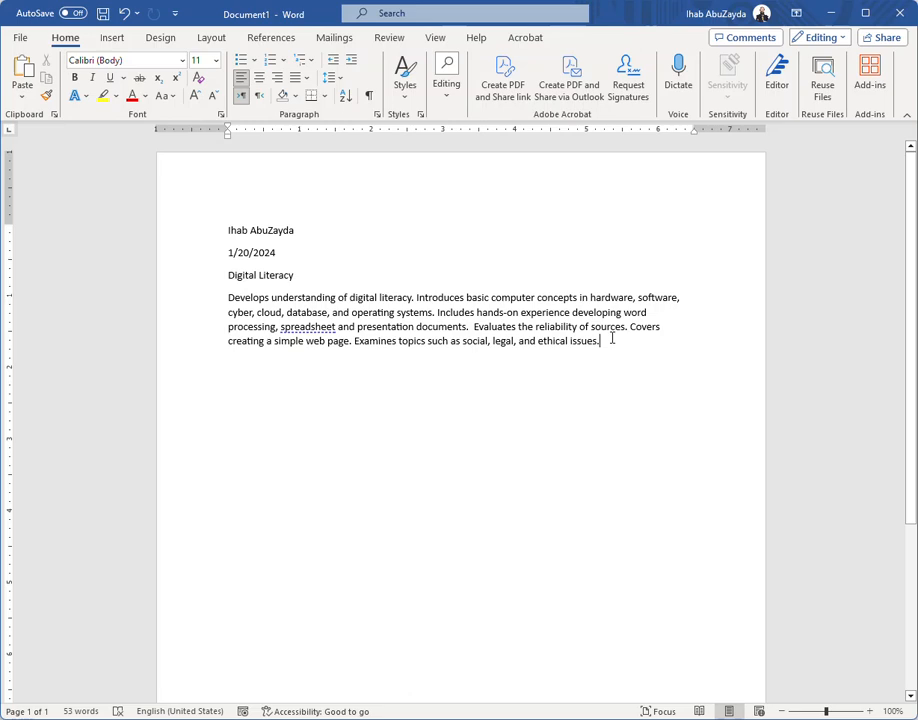
key(Return)
key(Return)
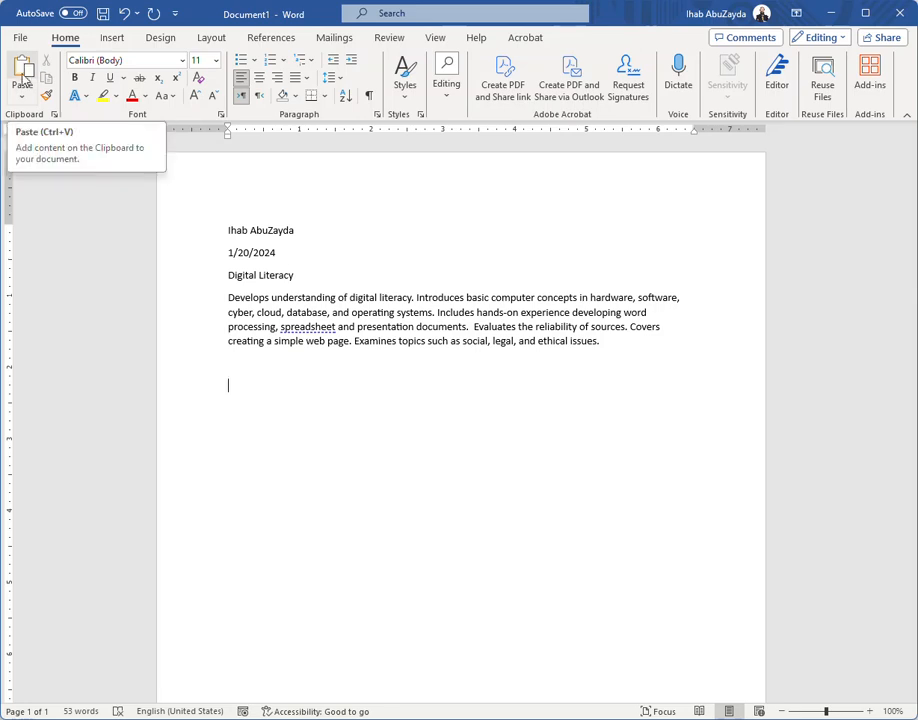
click(22, 82)
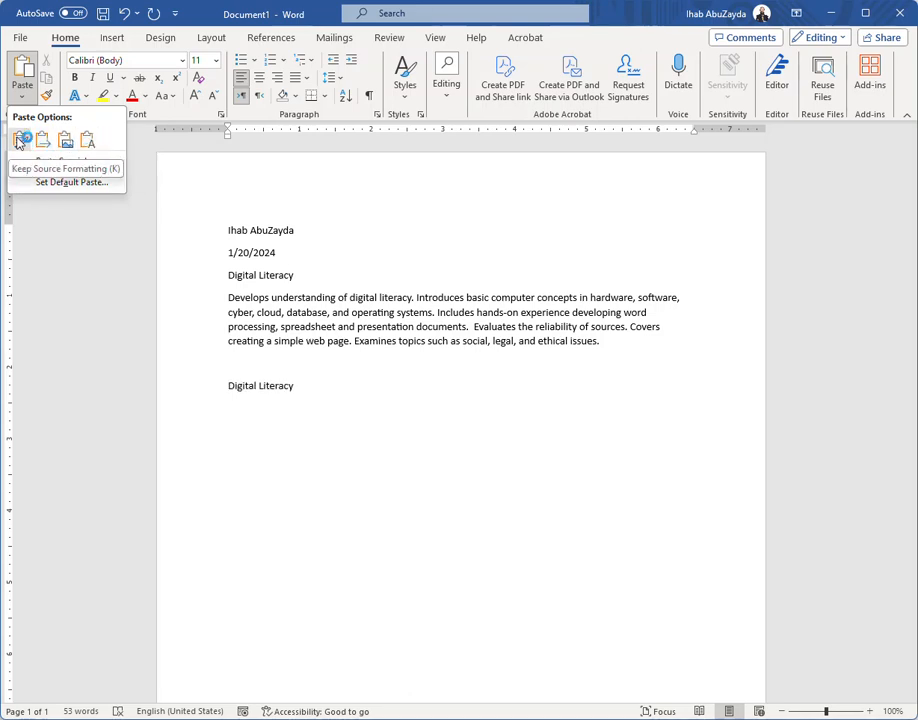
click(24, 68)
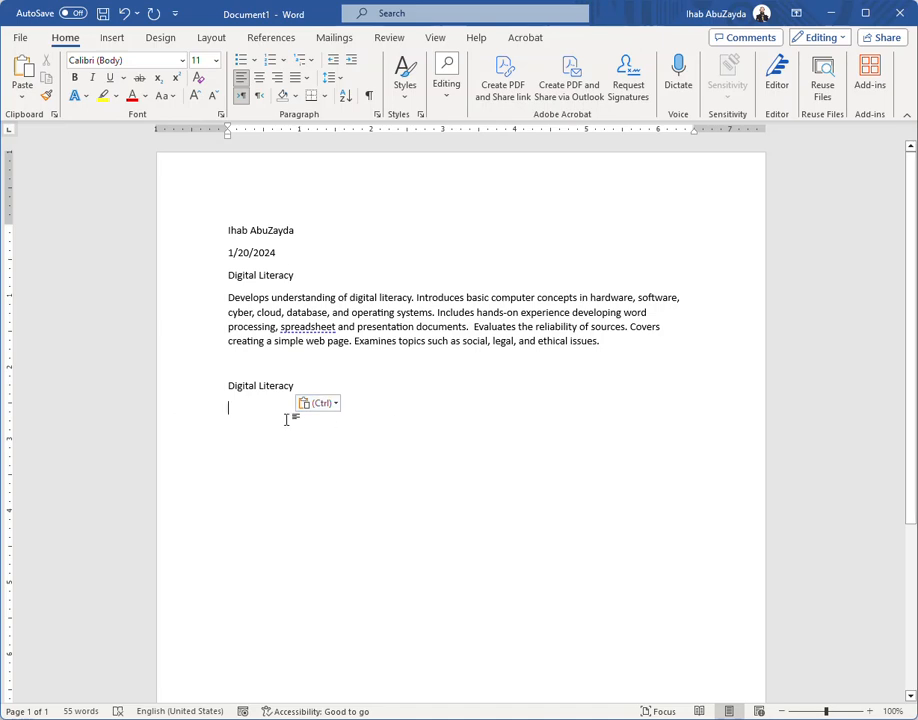
key(ctrl+v)
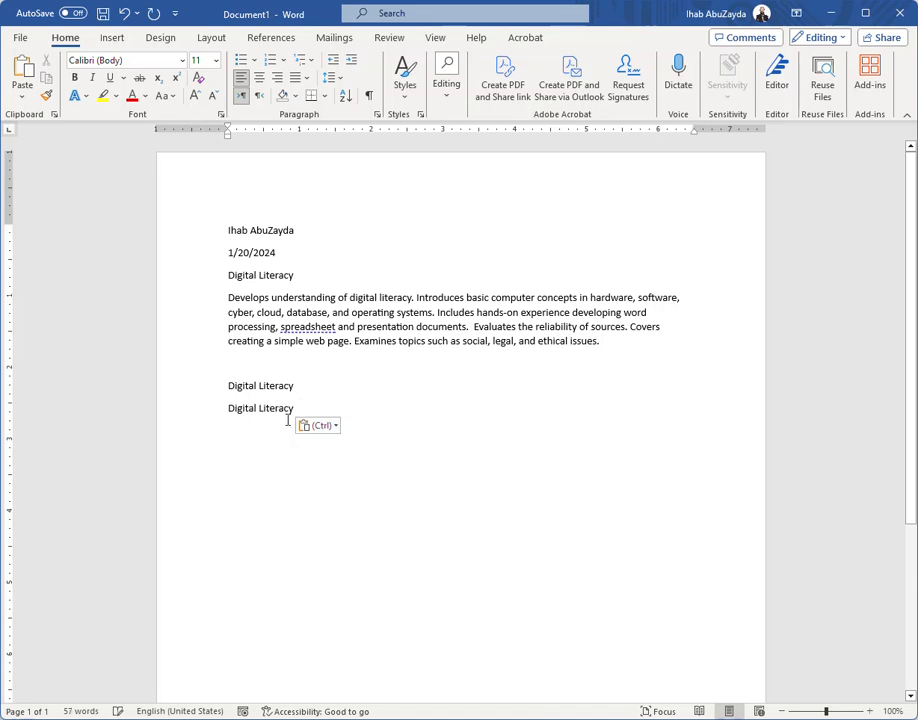
right_click(260, 430)
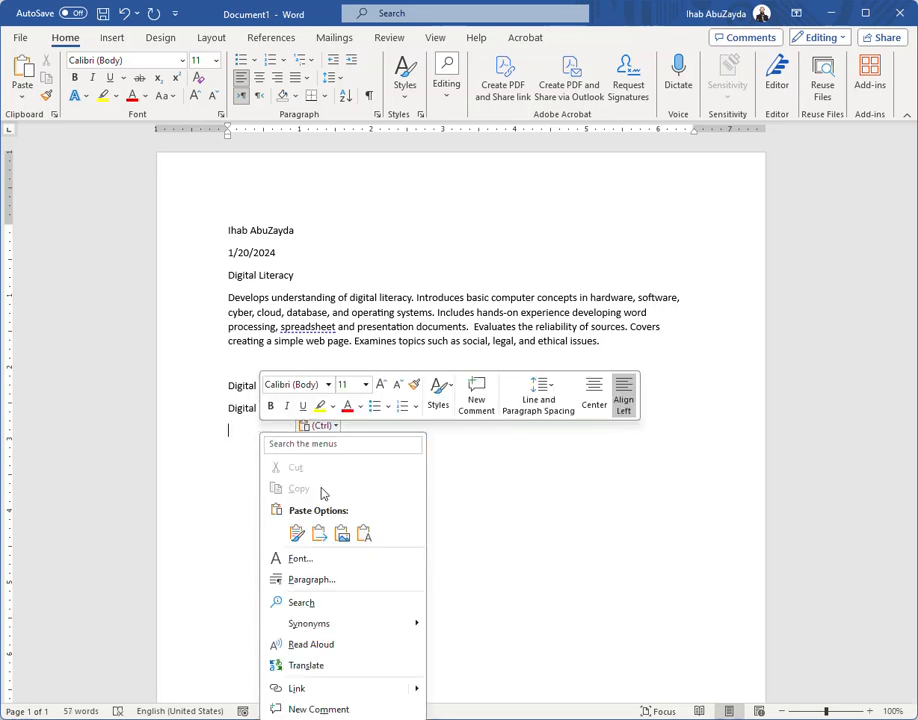
click(363, 533)
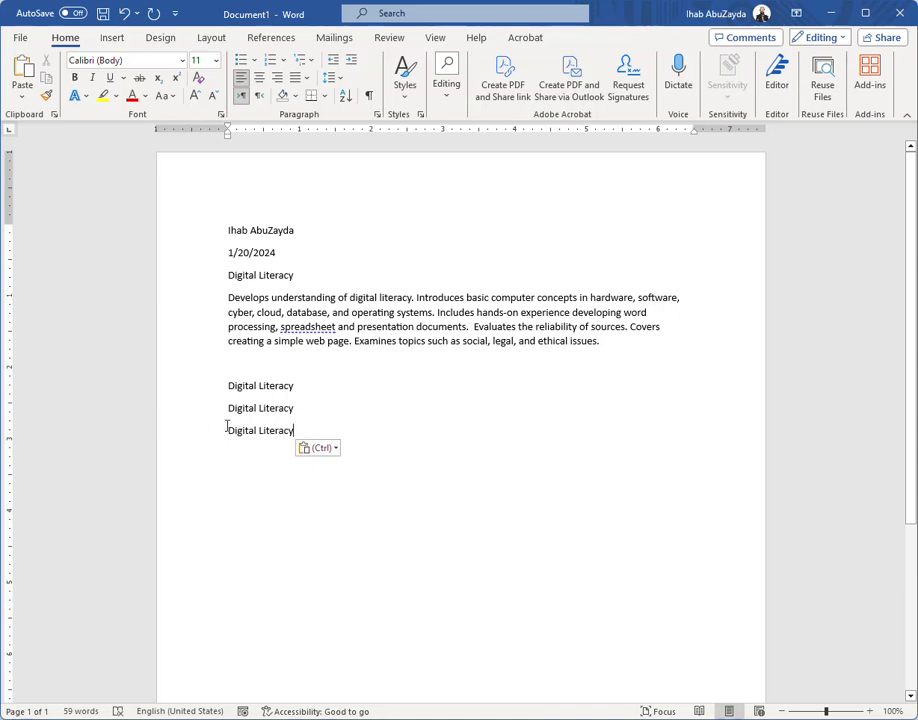
Delete "Literacy" from the first pasted line and move the remaining "Digital" line down between the two other copies.
drag(227, 430, 294, 431)
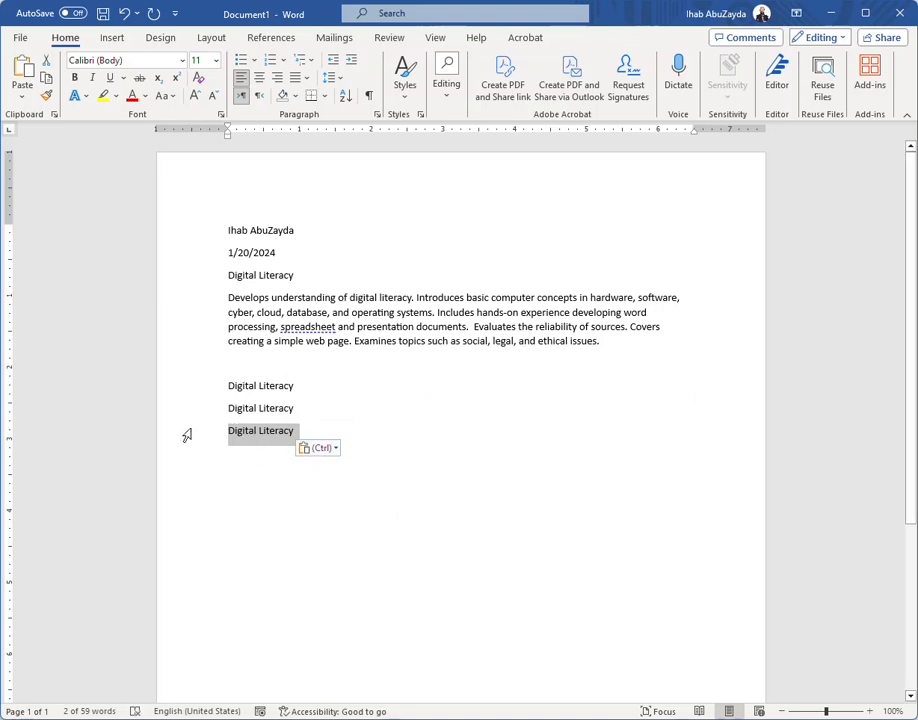
double_click(263, 386)
key(BackSpace)
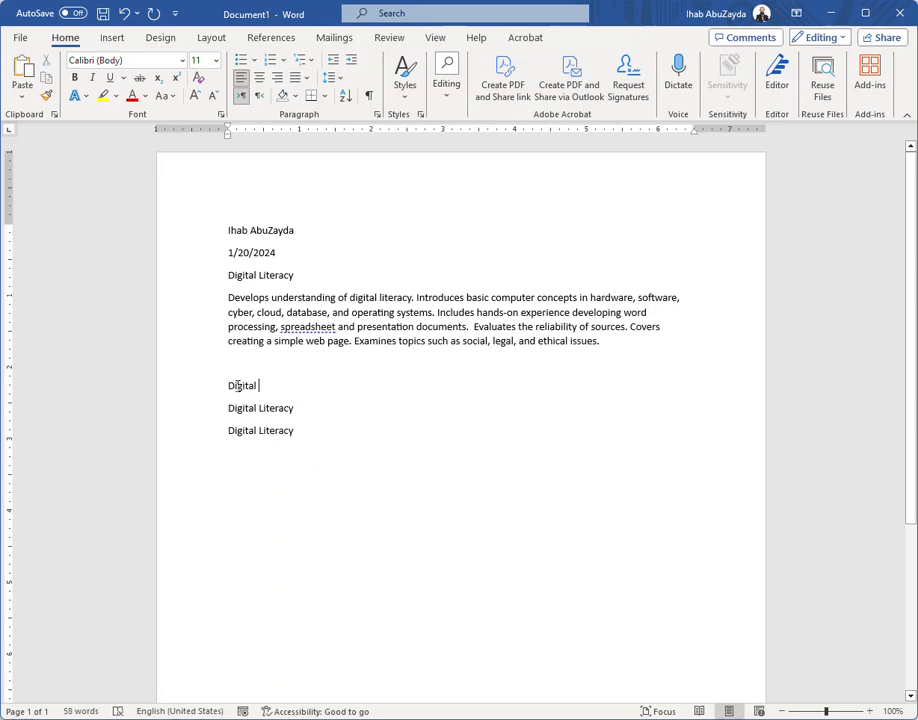
double_click(242, 386)
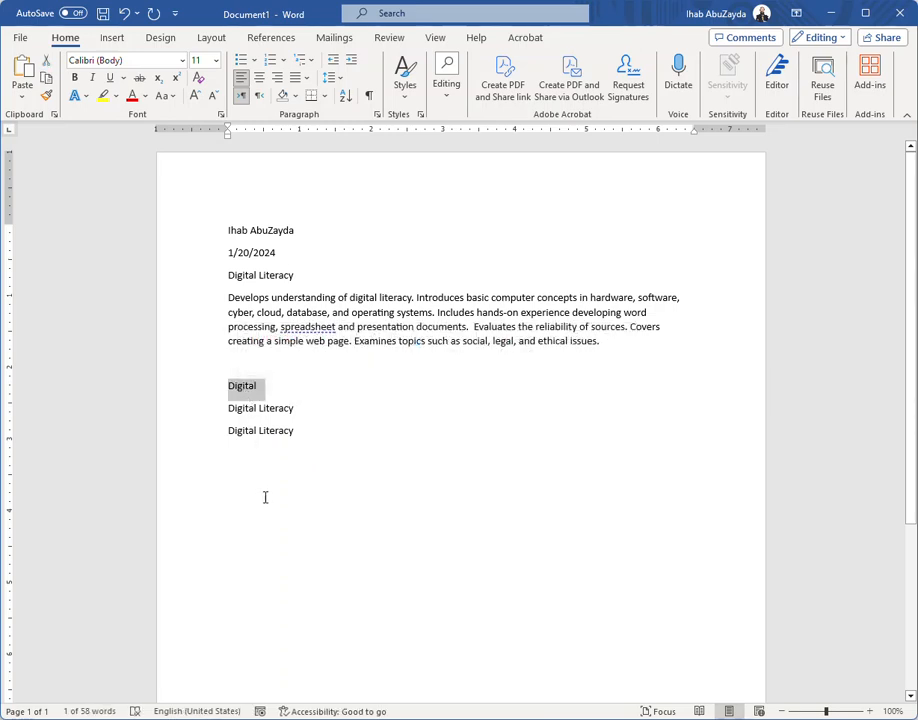
double_click(243, 389)
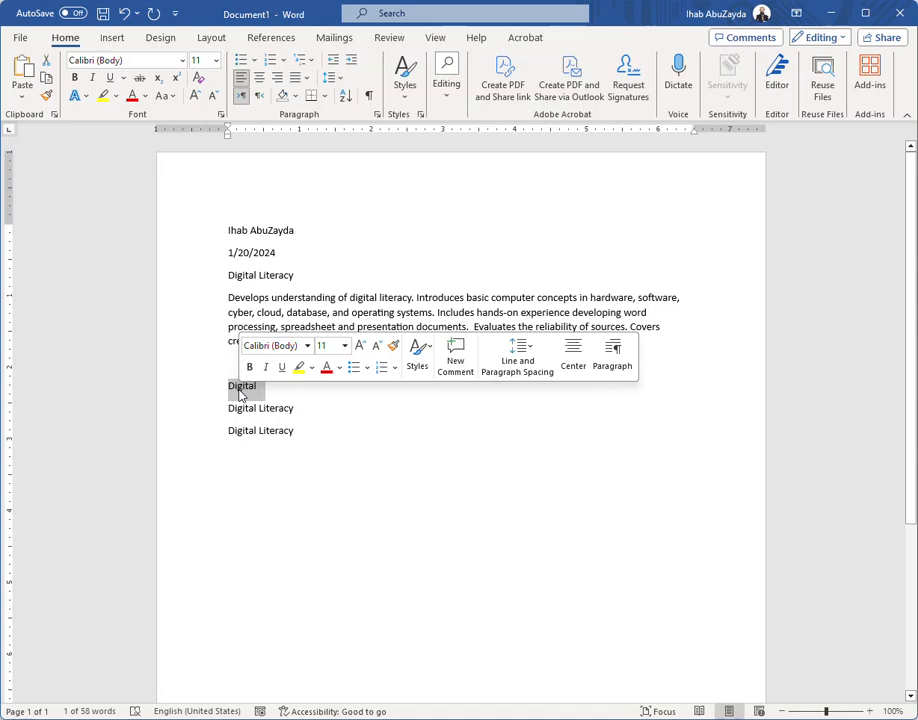
drag(243, 389, 239, 466)
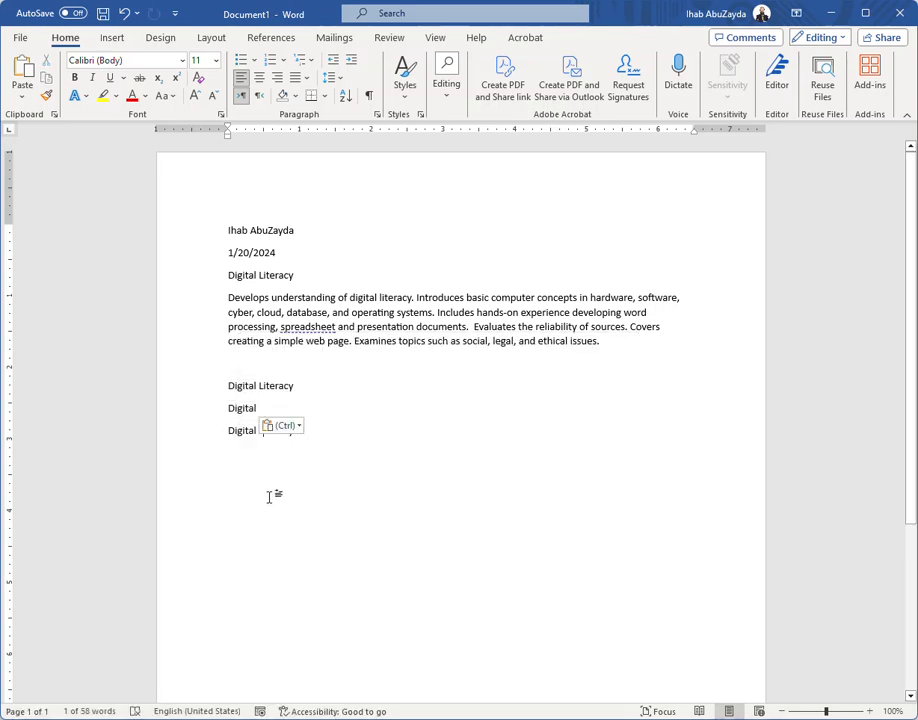
Add a new line after the last "Digital Literacy" and move the "Digital" line down to it.
click(350, 428)
key(Return)
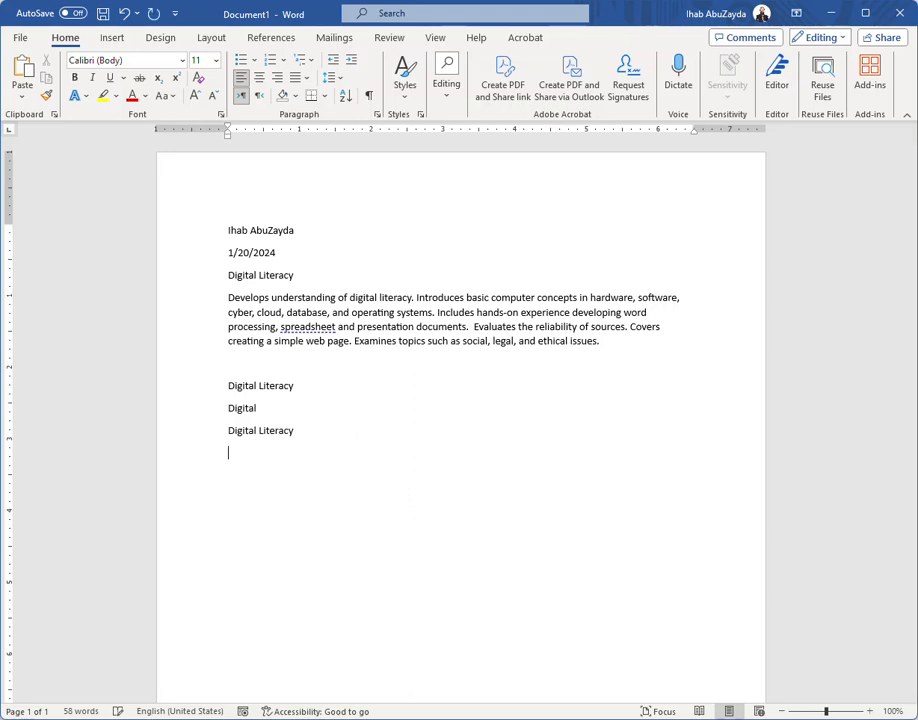
double_click(240, 408)
drag(242, 406, 242, 463)
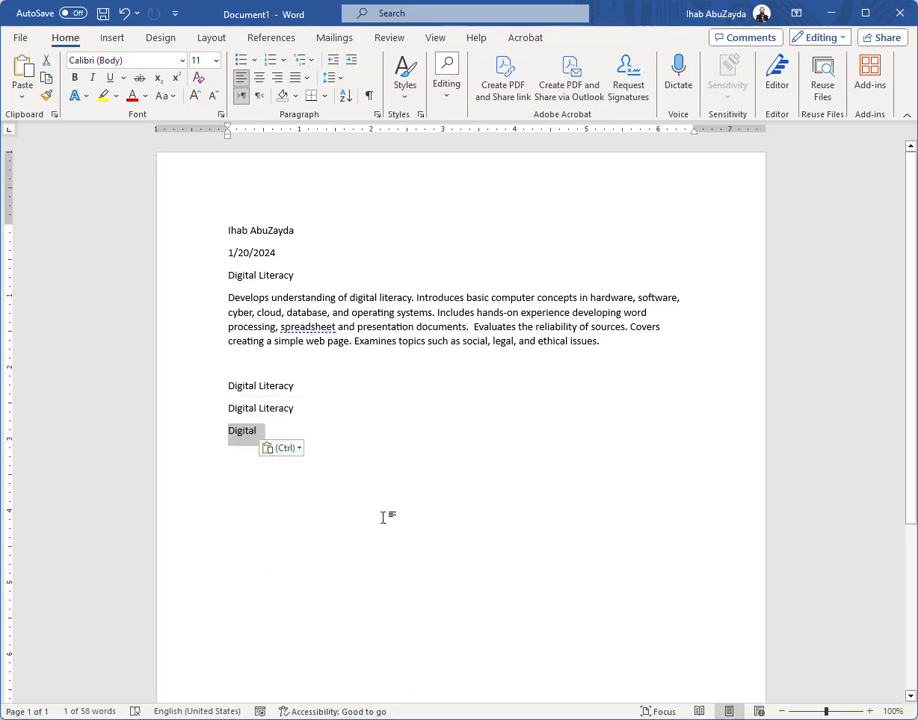
Copy the "Digital Literacy" line above "Digital" to a new last line, and move that copy directly below the description paragraph.
click(290, 424)
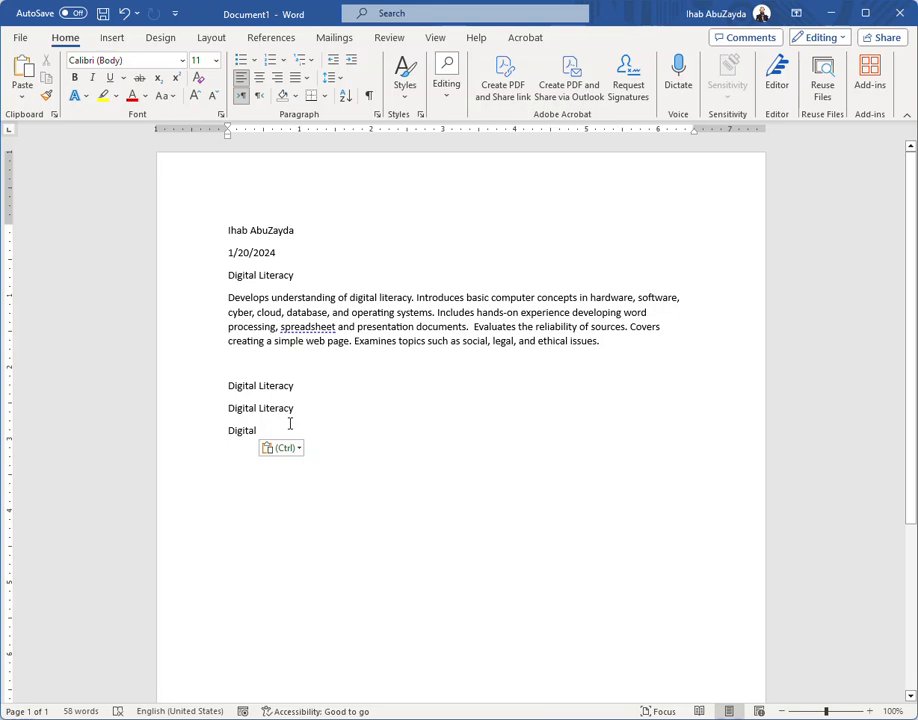
key(Return)
drag(227, 408, 297, 410)
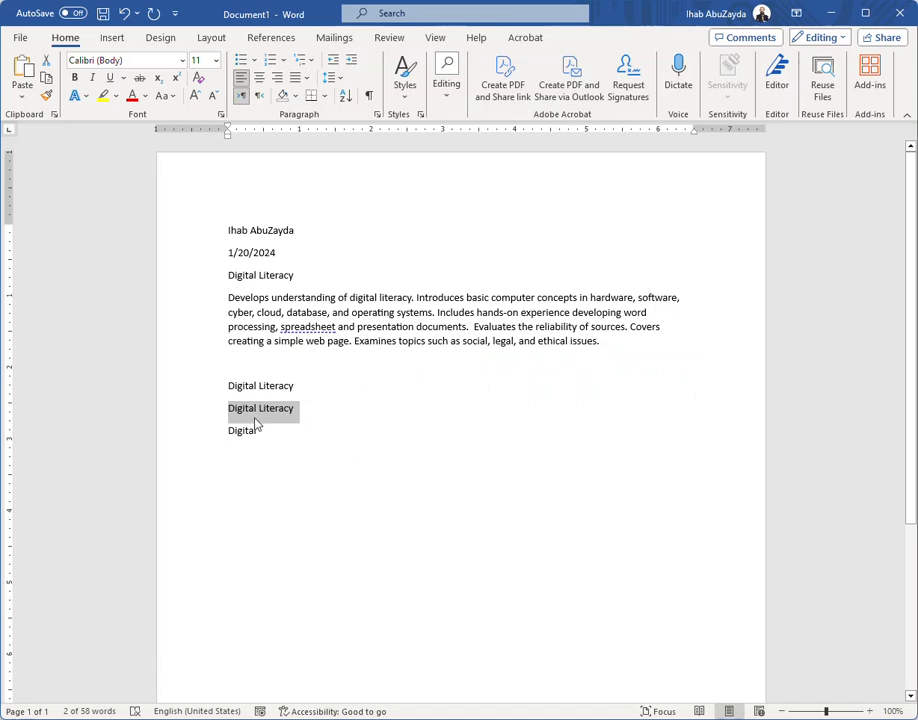
drag(252, 410, 256, 460)
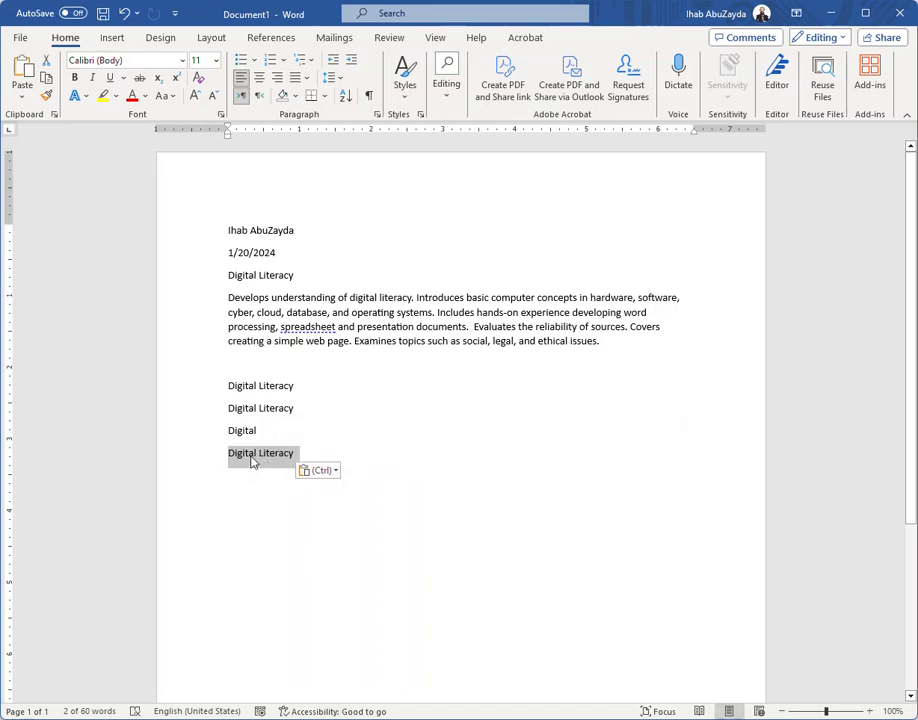
drag(252, 461, 236, 373)
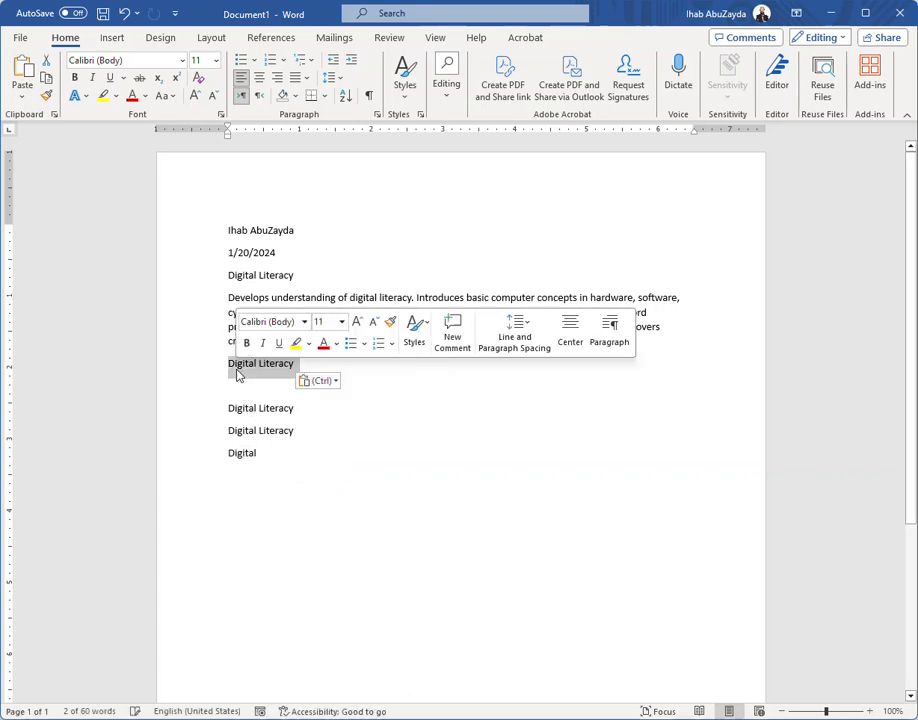
click(316, 440)
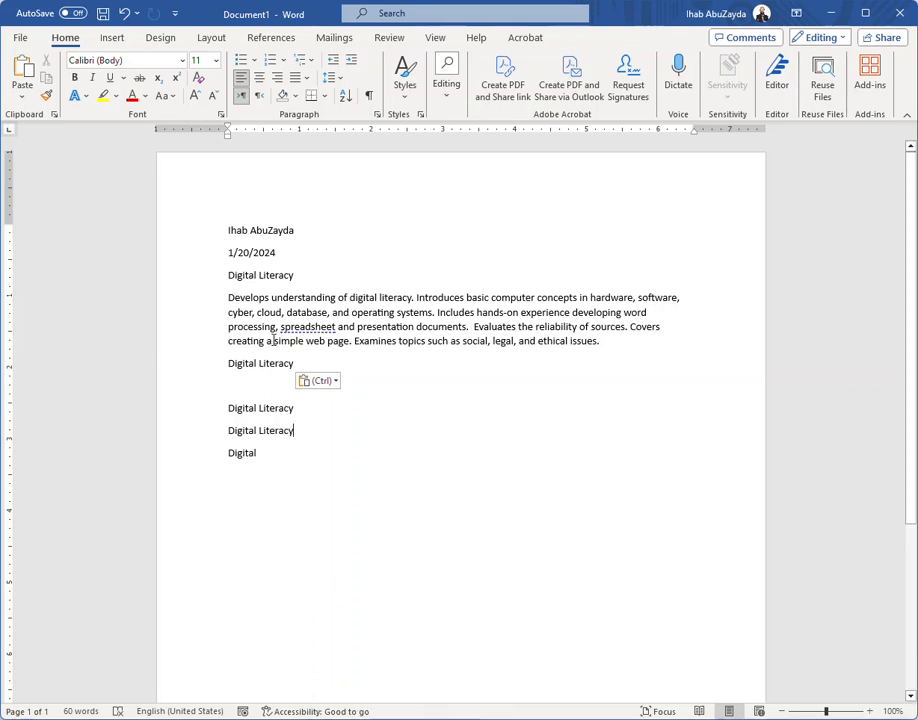
Format the "Digital Literacy" line under the date in Times New Roman at size 22.
click(229, 275)
triple_click(258, 275)
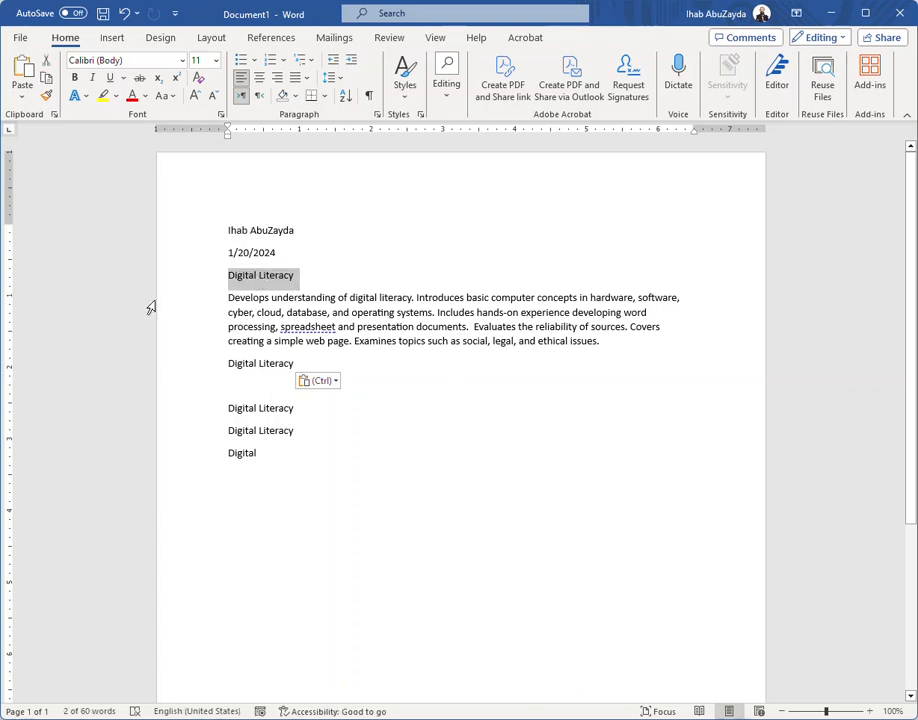
click(183, 63)
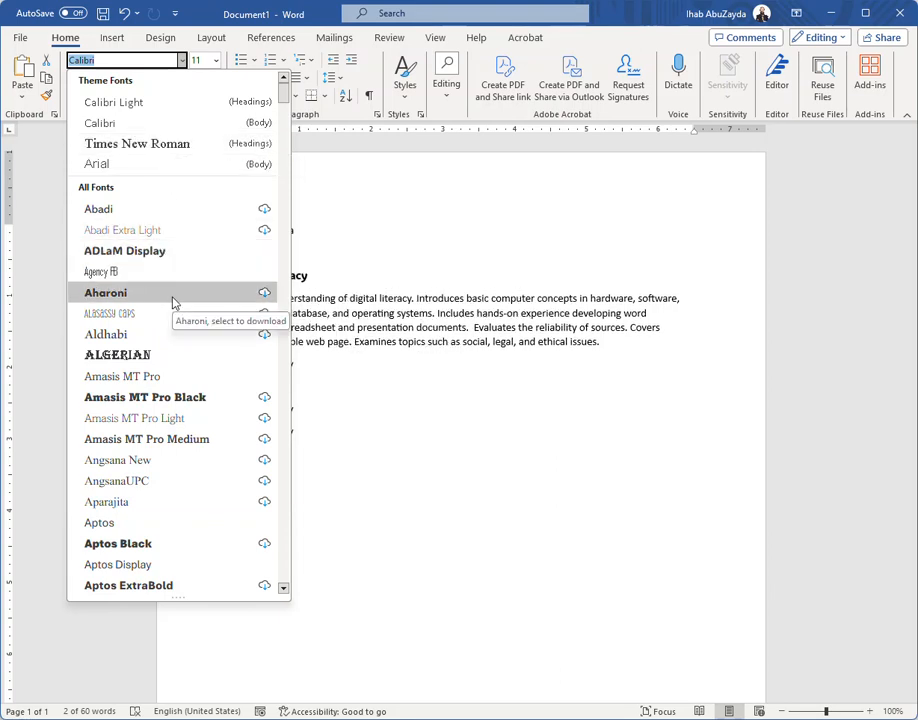
click(189, 146)
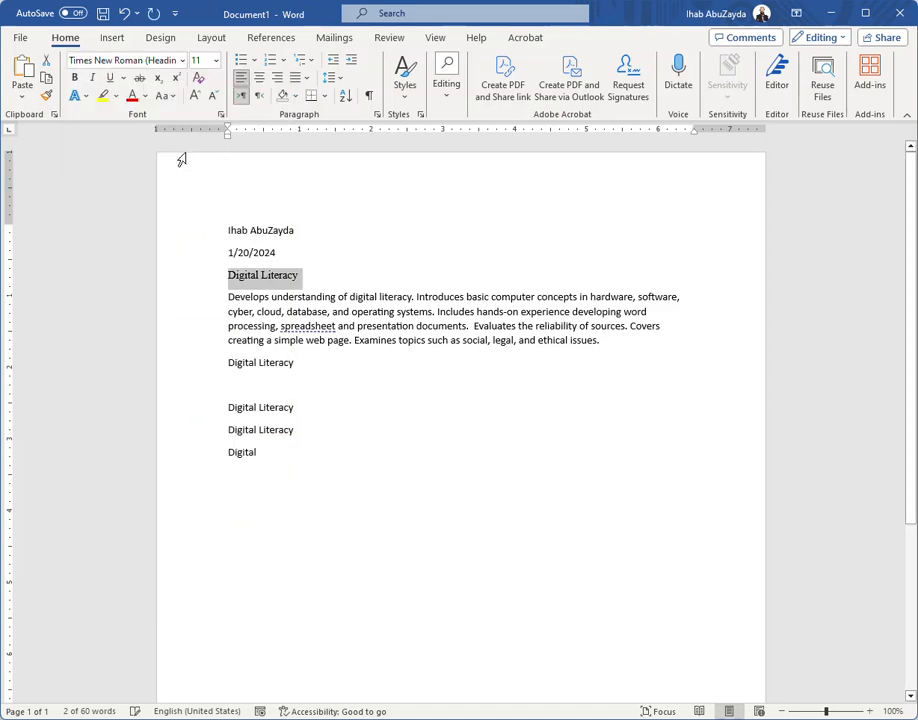
click(216, 60)
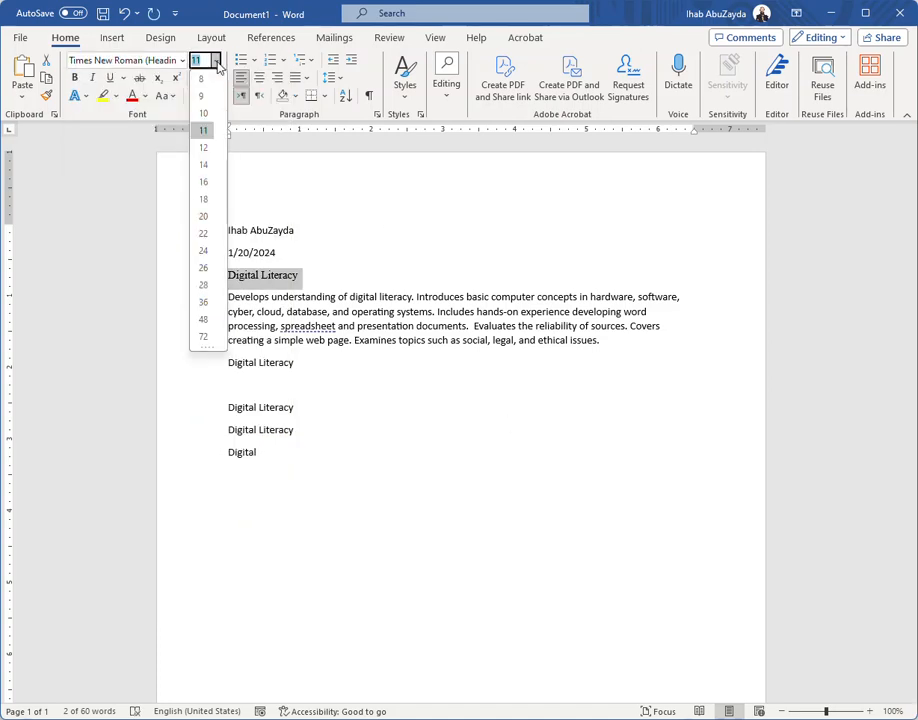
click(203, 235)
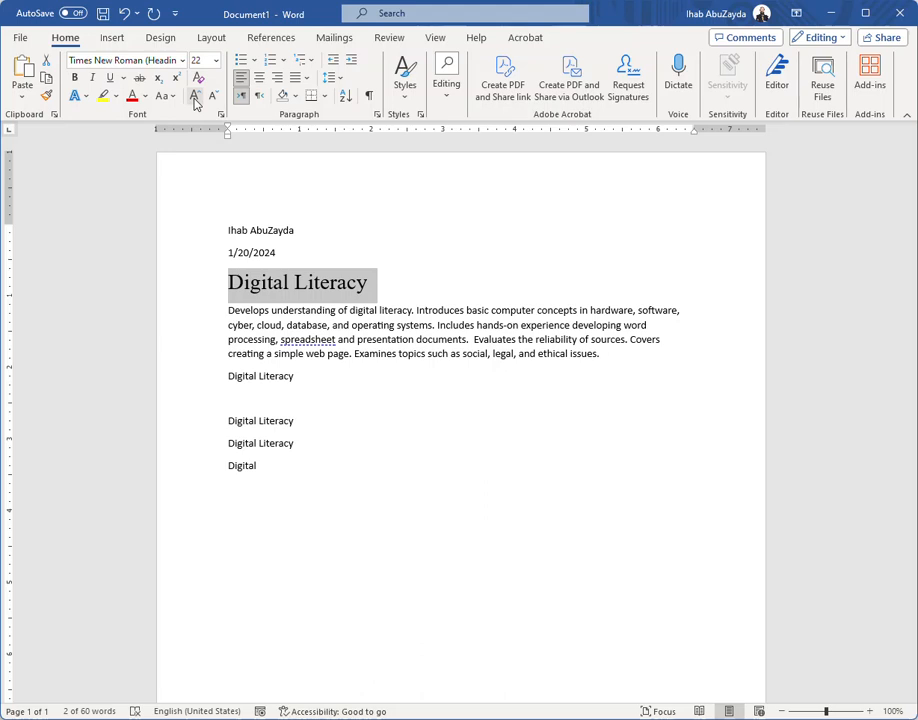
Increase the "Digital Literacy" heading's font size one step to 24 and center it on the page.
click(196, 97)
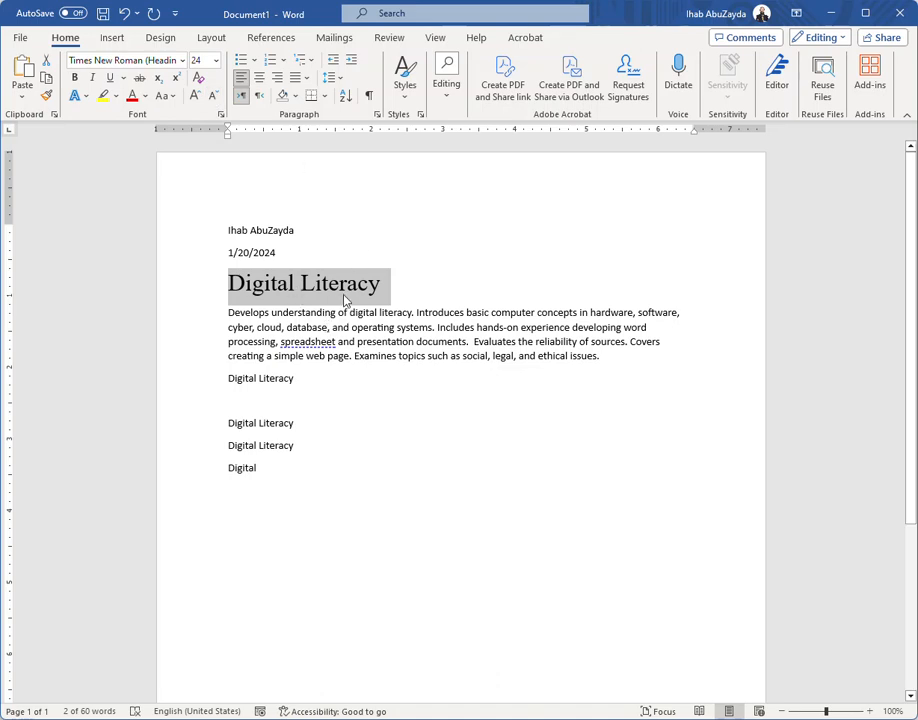
click(258, 79)
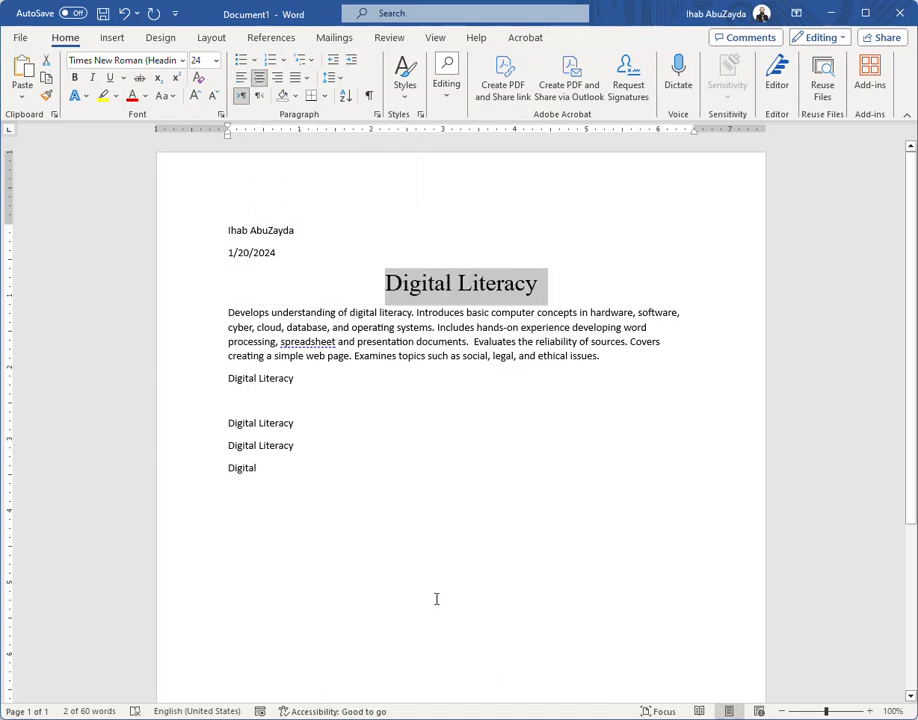
click(553, 292)
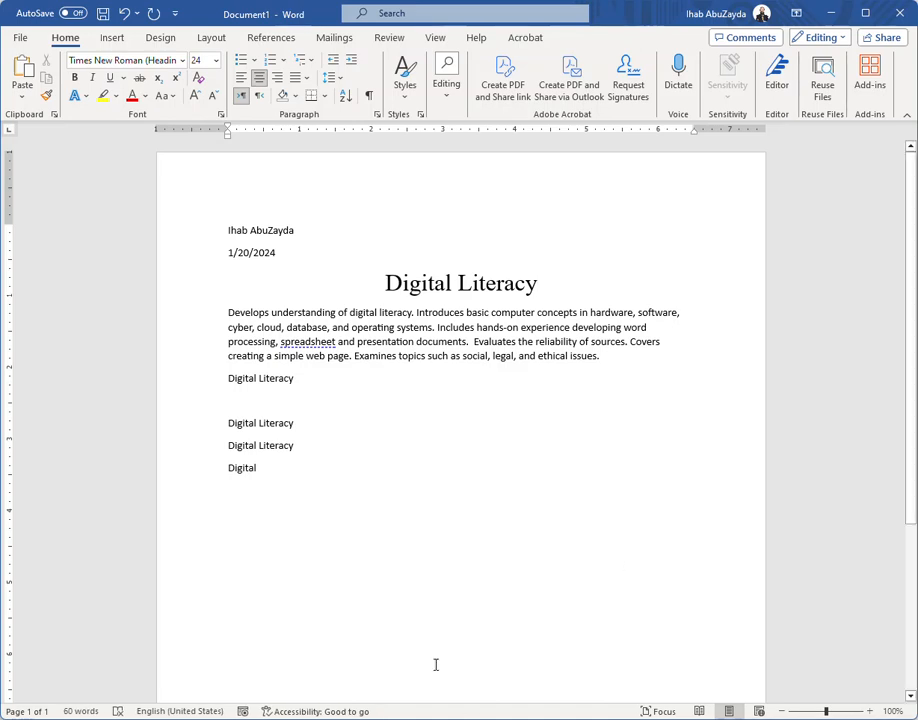
Apply the Title style to the "Digital Literacy" heading under the date and center it.
drag(384, 283, 539, 283)
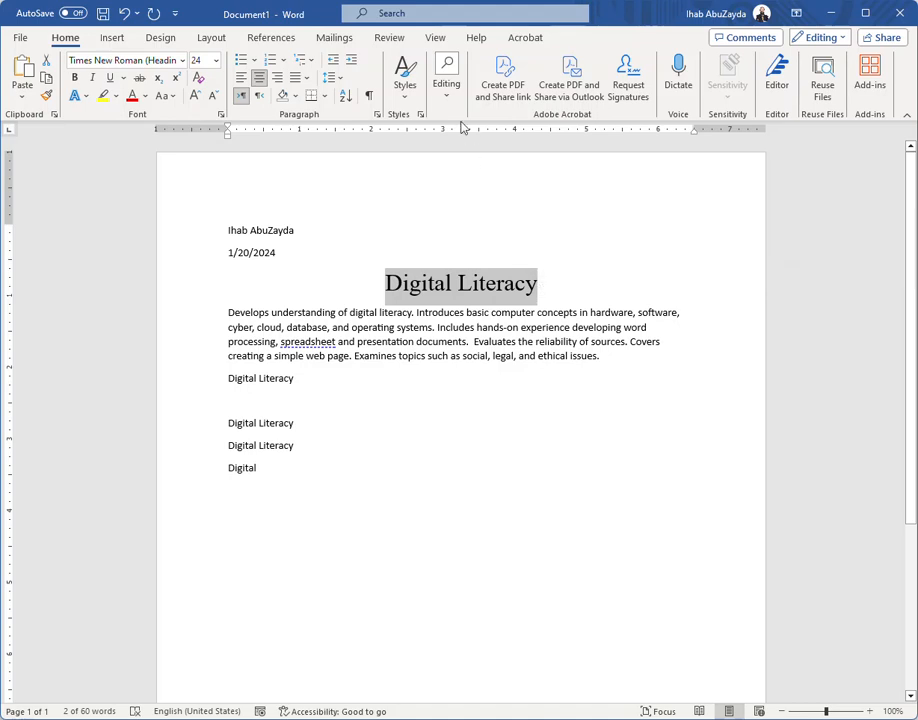
click(405, 92)
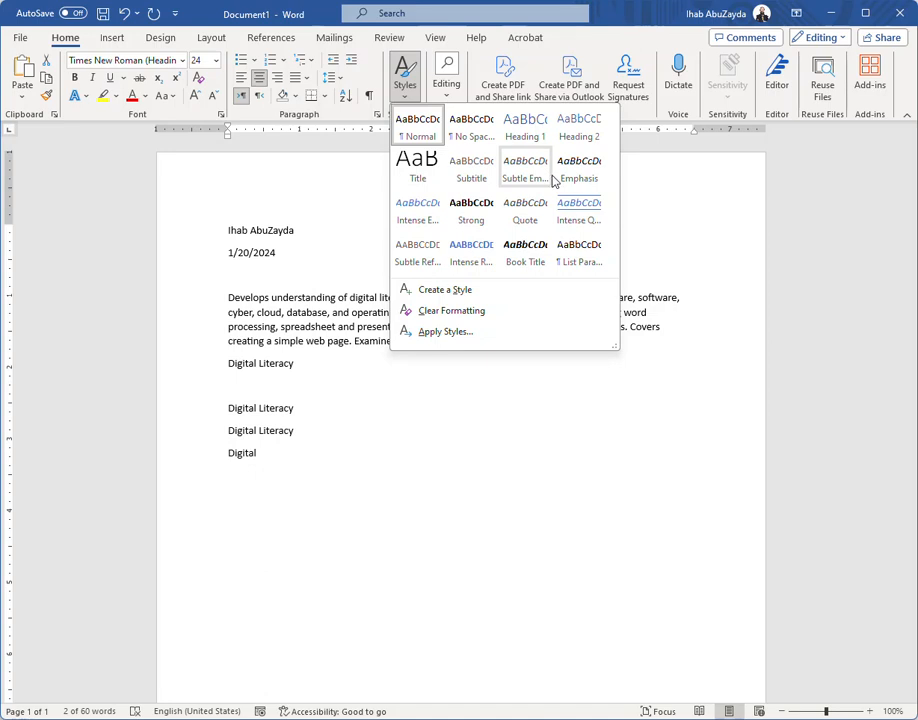
click(420, 172)
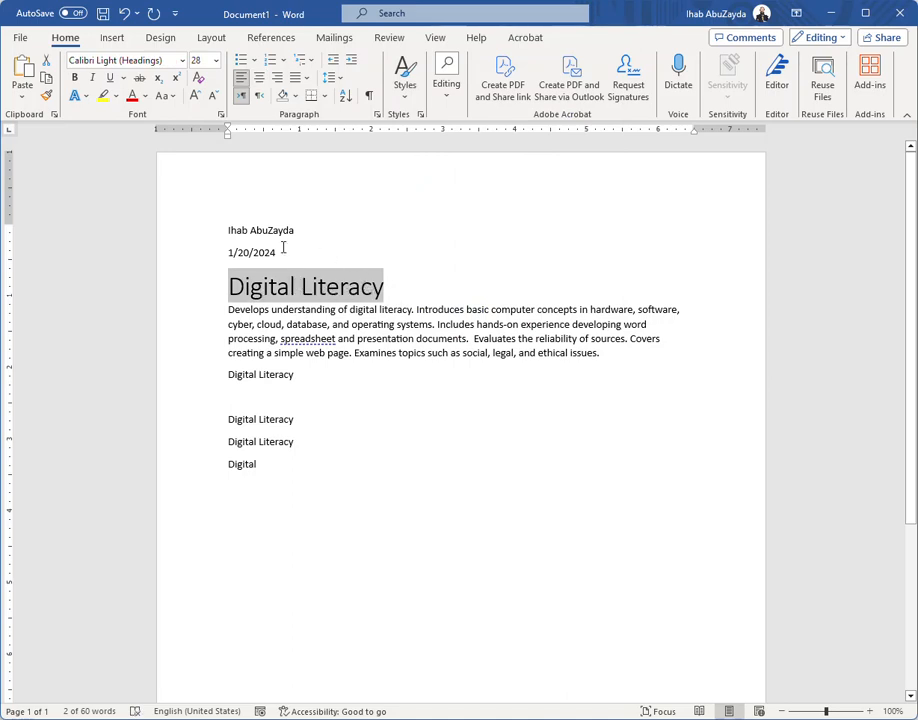
click(260, 82)
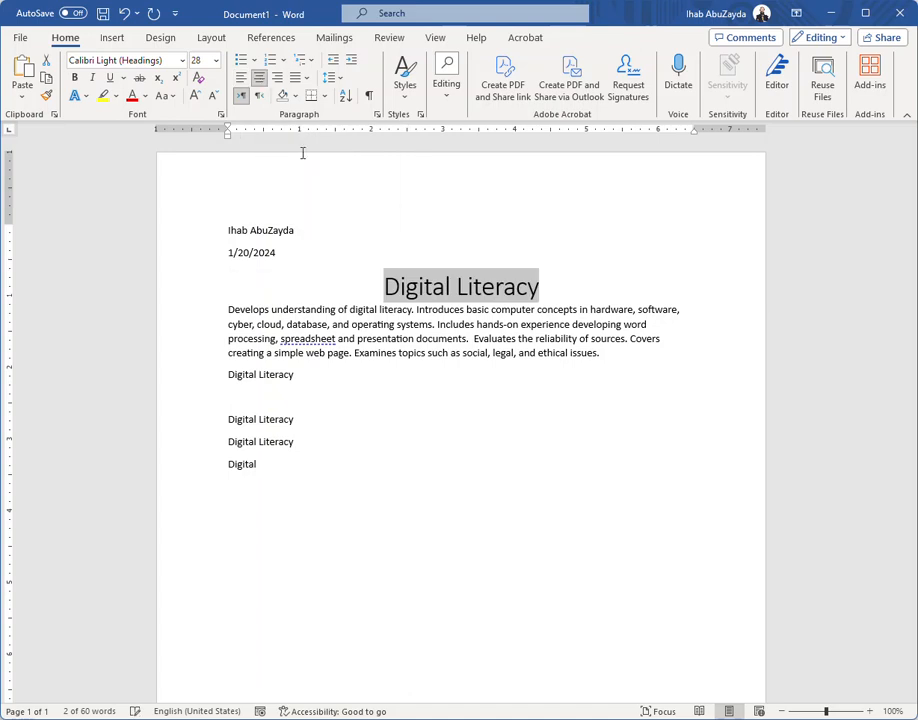
Insert an empty line below the "Digital Literacy" heading and remove it again.
click(539, 289)
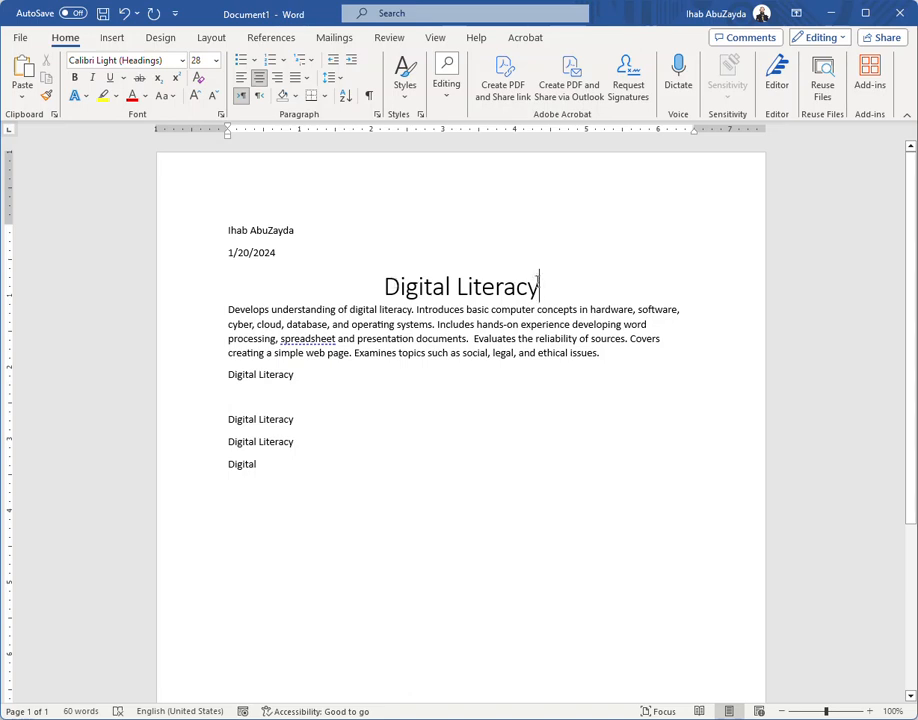
key(Return)
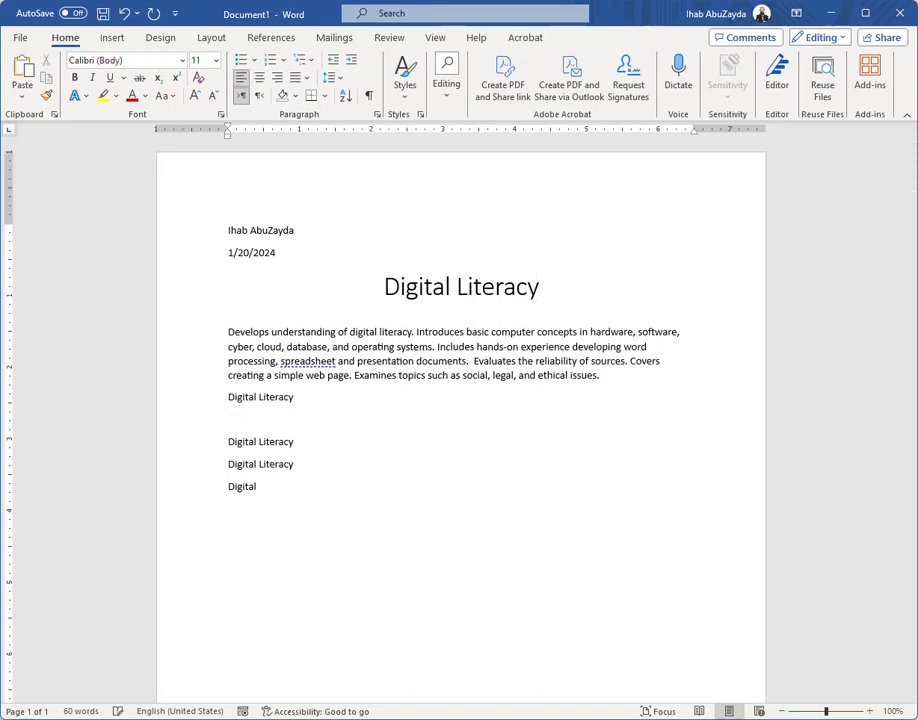
click(570, 291)
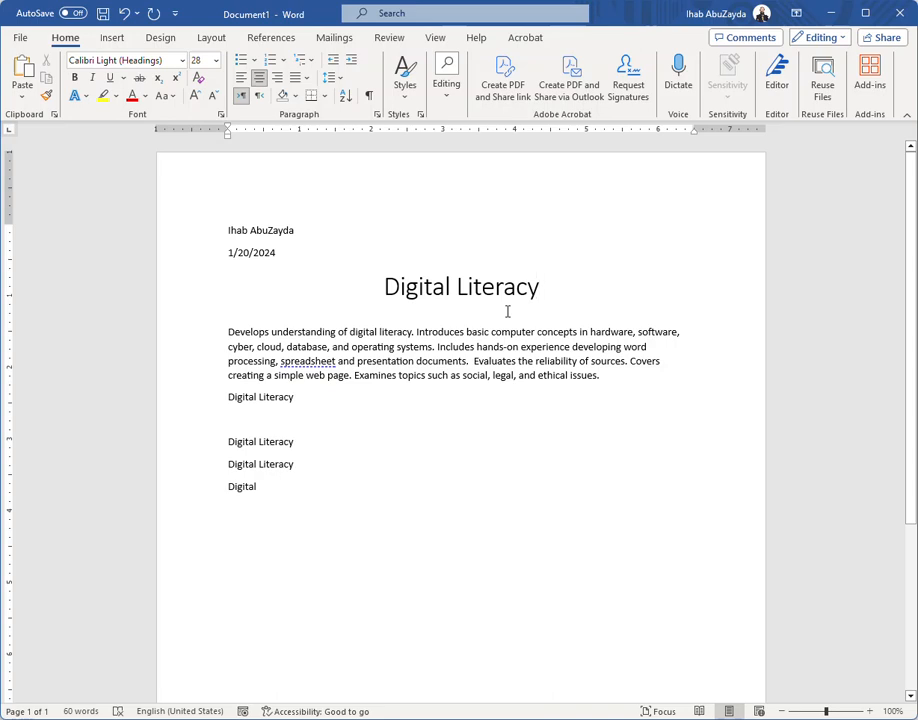
key(Delete)
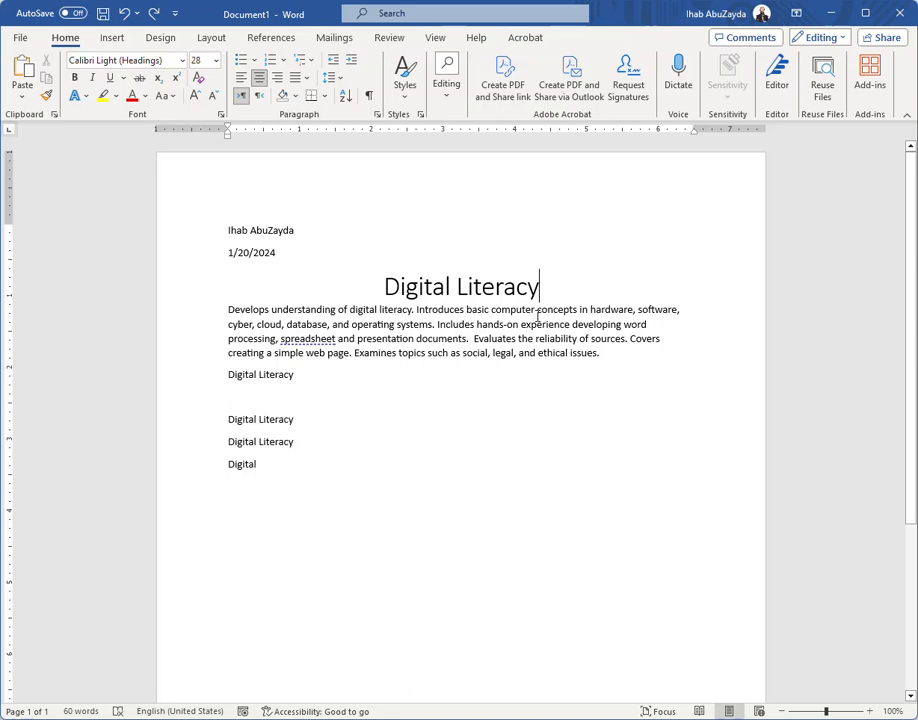
Set the spacing after the "Digital Literacy" heading to 12 pt.
click(211, 37)
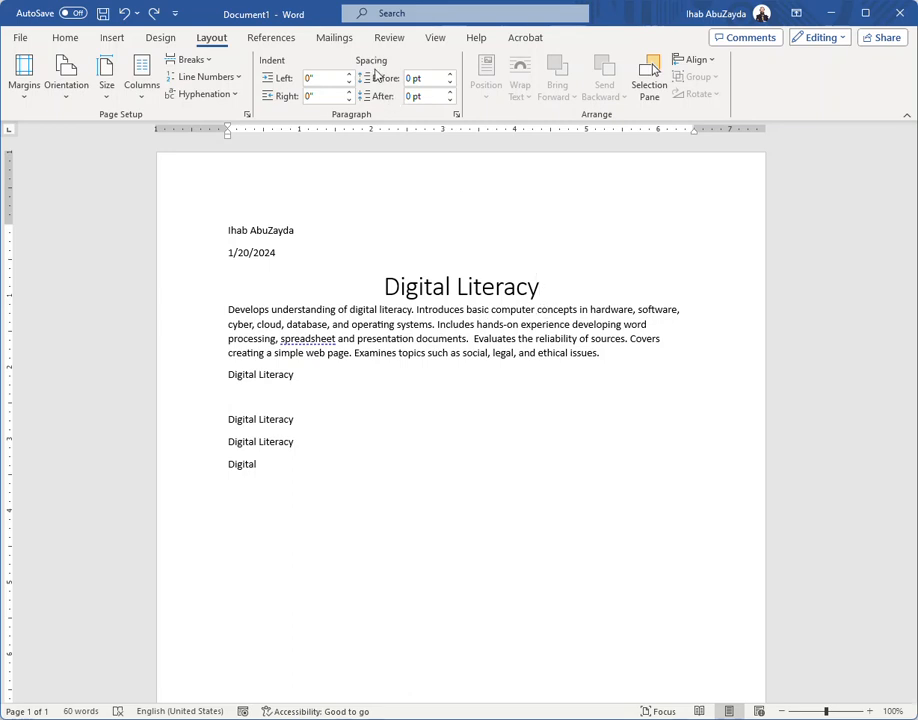
click(451, 92)
click(450, 91)
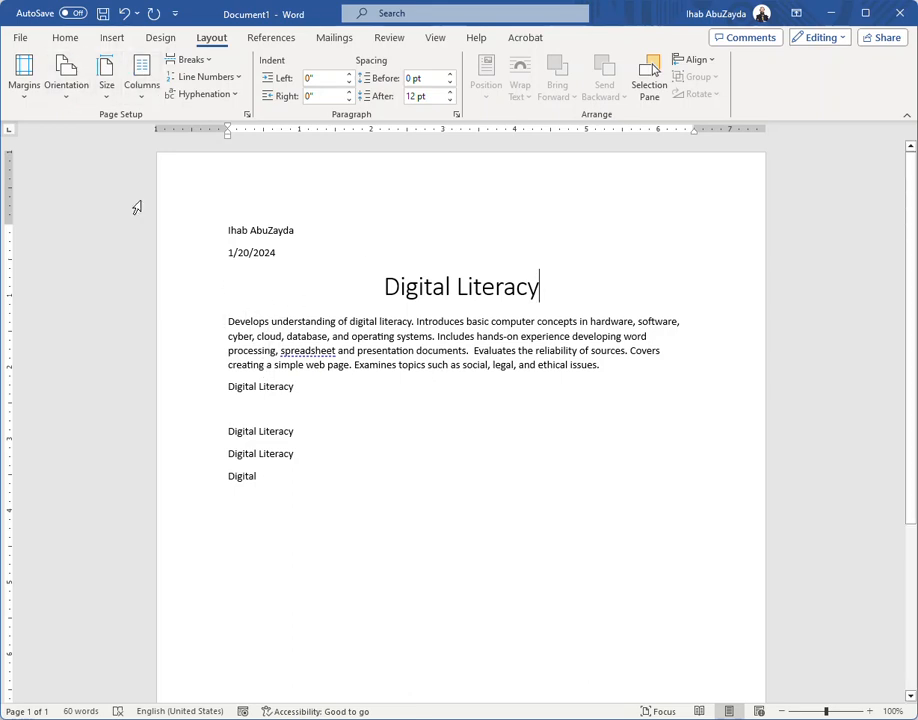
Set the line spacing of the description paragraph below the heading to 1.5.
click(64, 40)
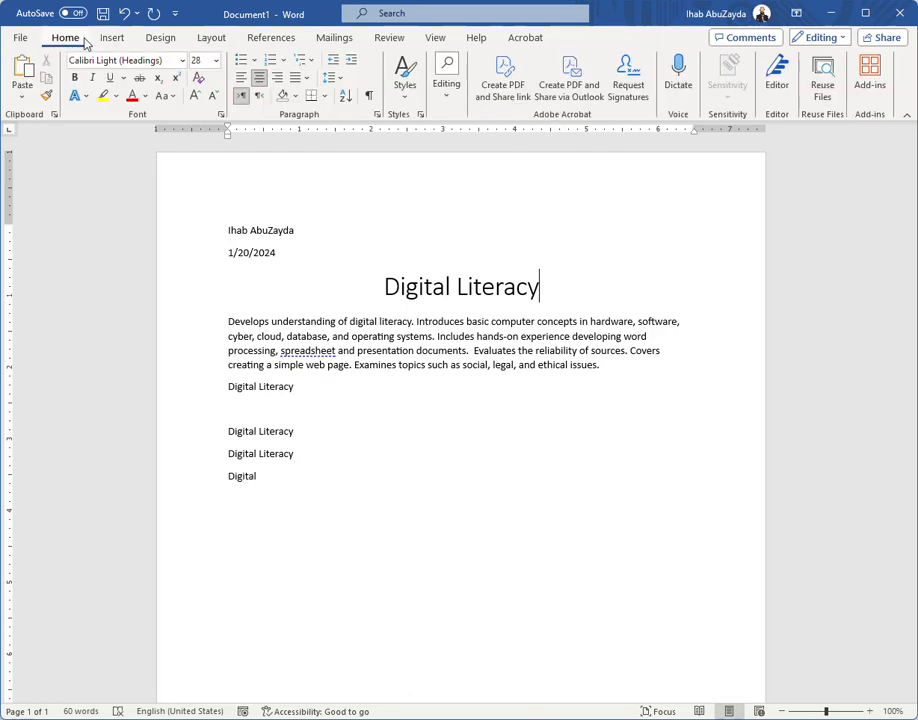
drag(600, 366, 230, 320)
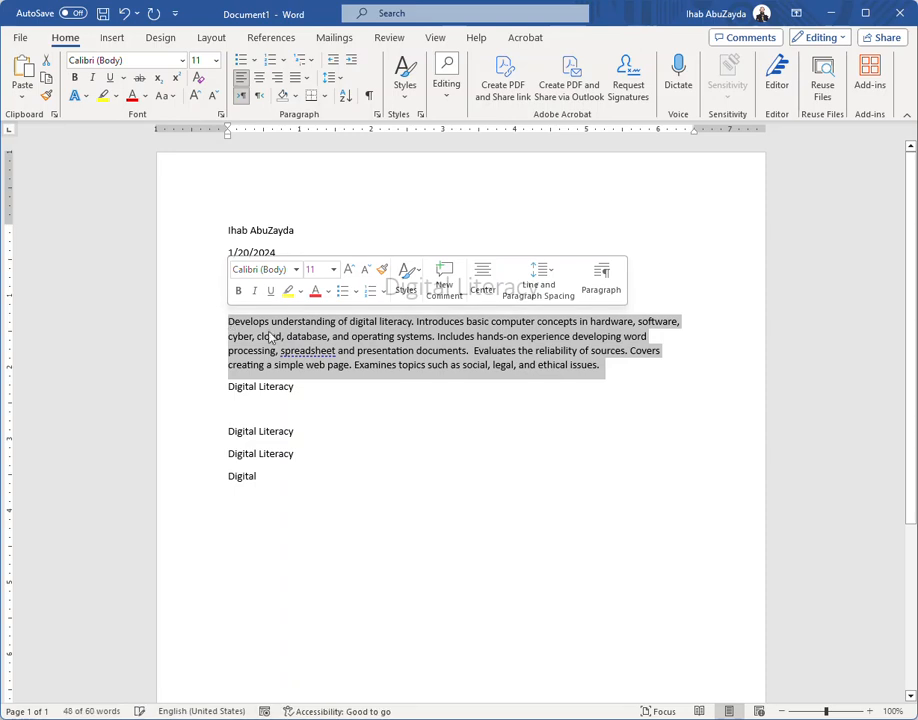
click(338, 84)
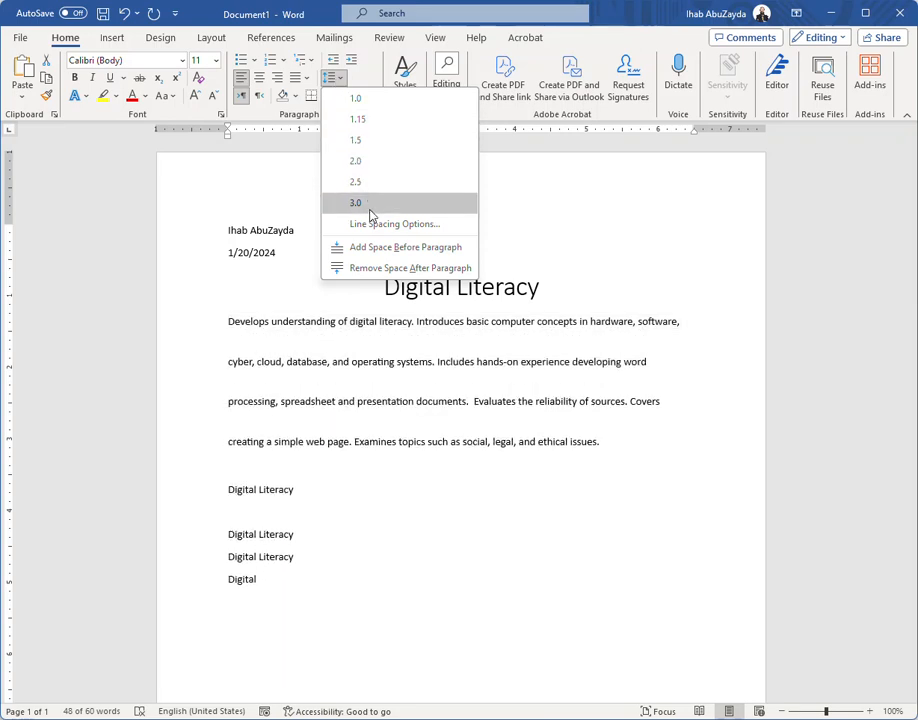
click(386, 144)
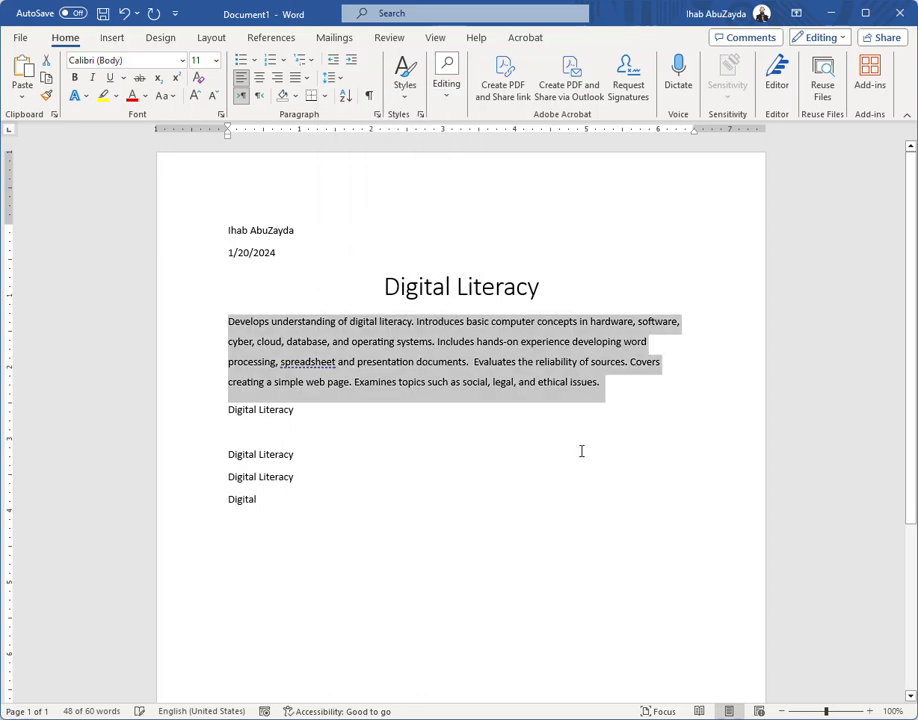
Change the font of the entire document to Calibri (Body).
click(376, 362)
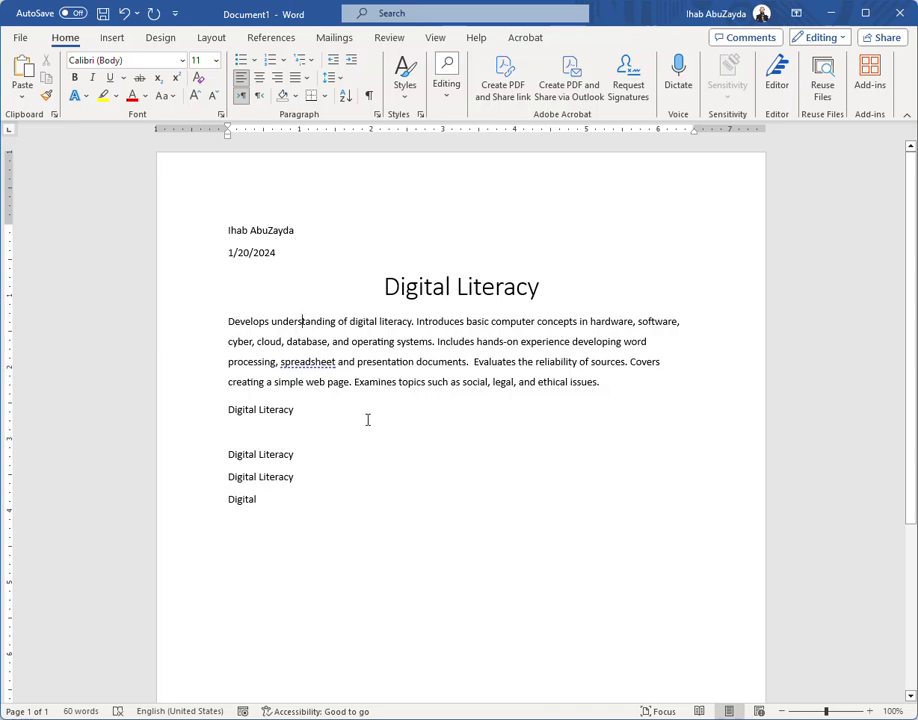
key(ctrl+a)
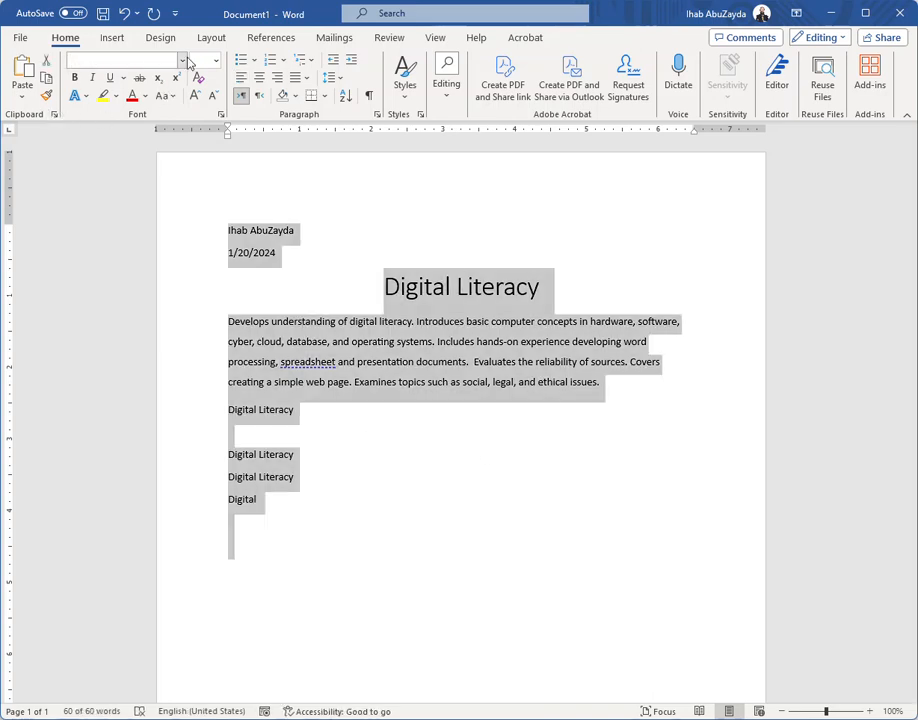
click(183, 61)
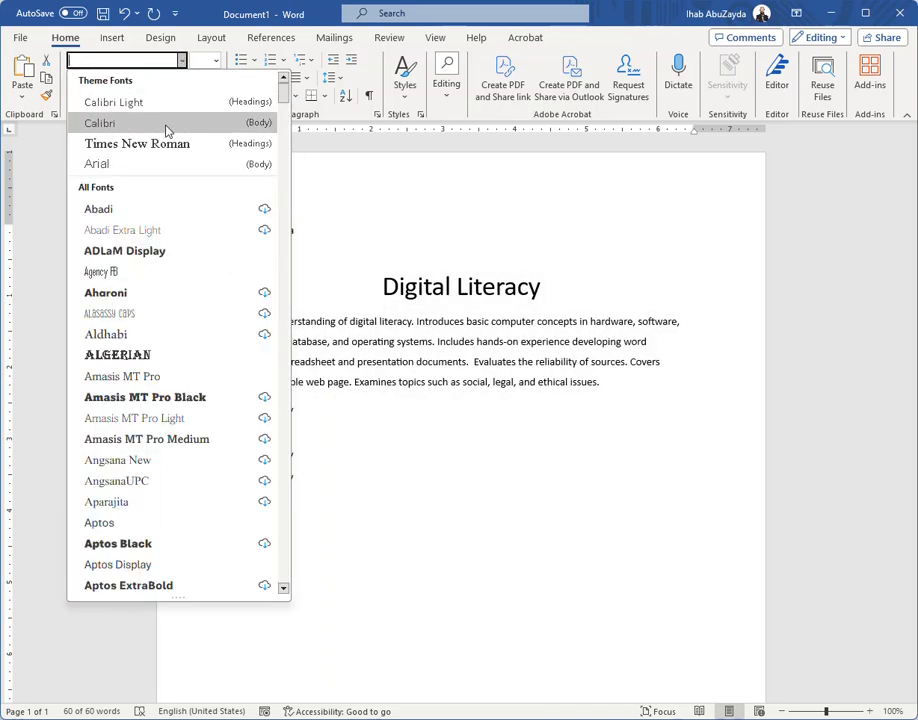
click(181, 123)
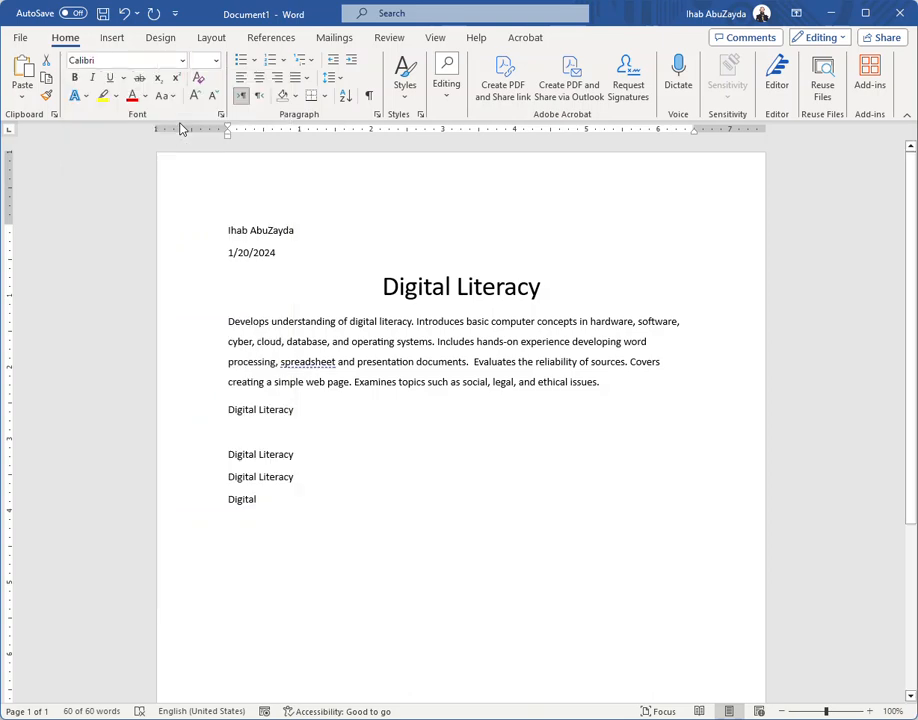
key(ctrl+a)
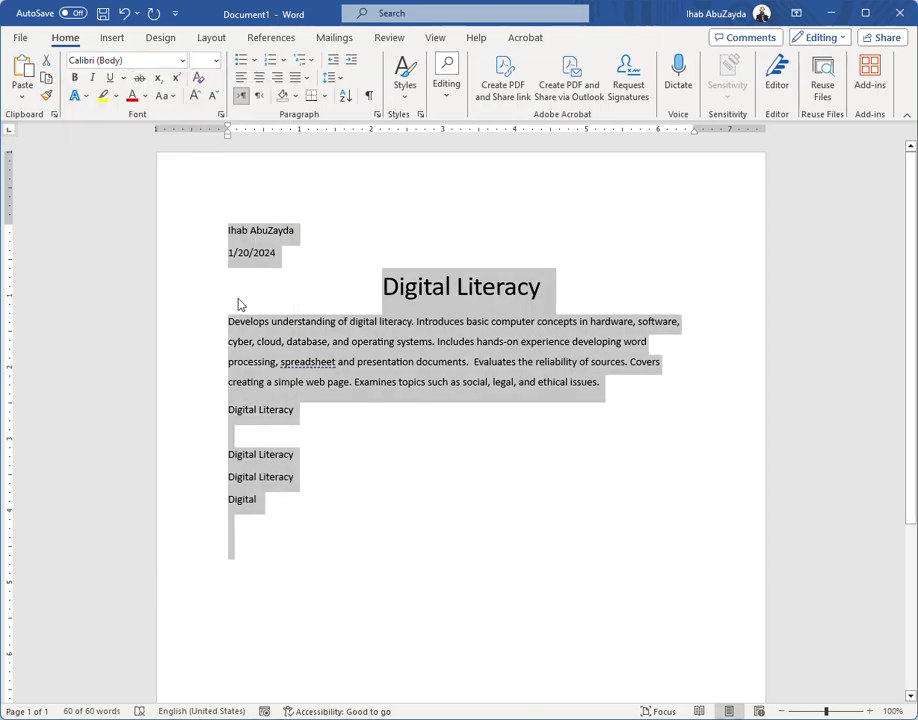
click(477, 321)
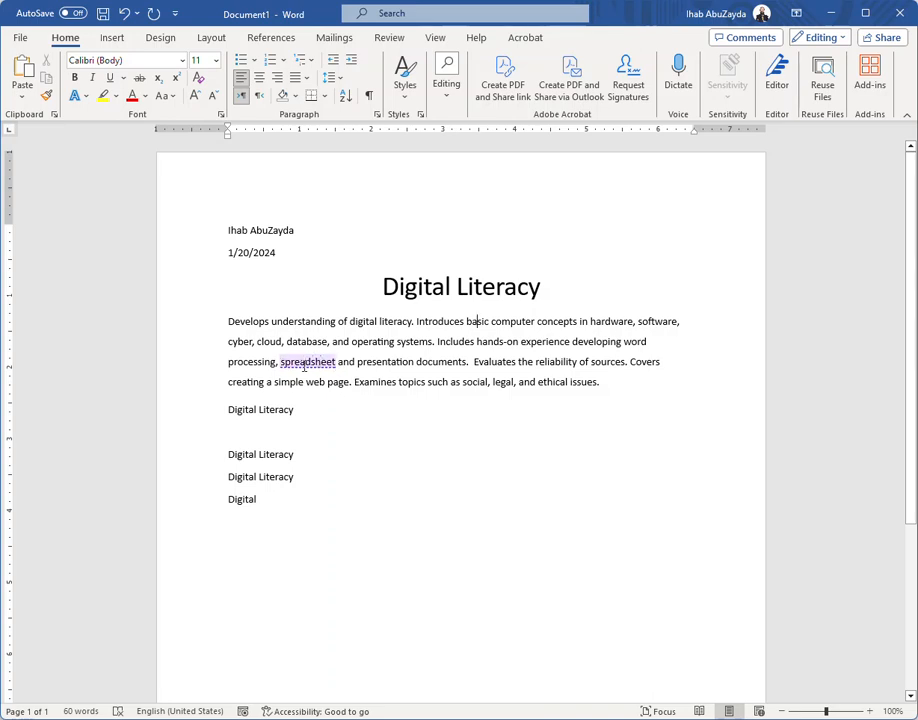
Accept the suggested comma after "spreadsheet" and delete the leftover "Digital Literacy" and "Digital" lines below the paragraph.
click(305, 364)
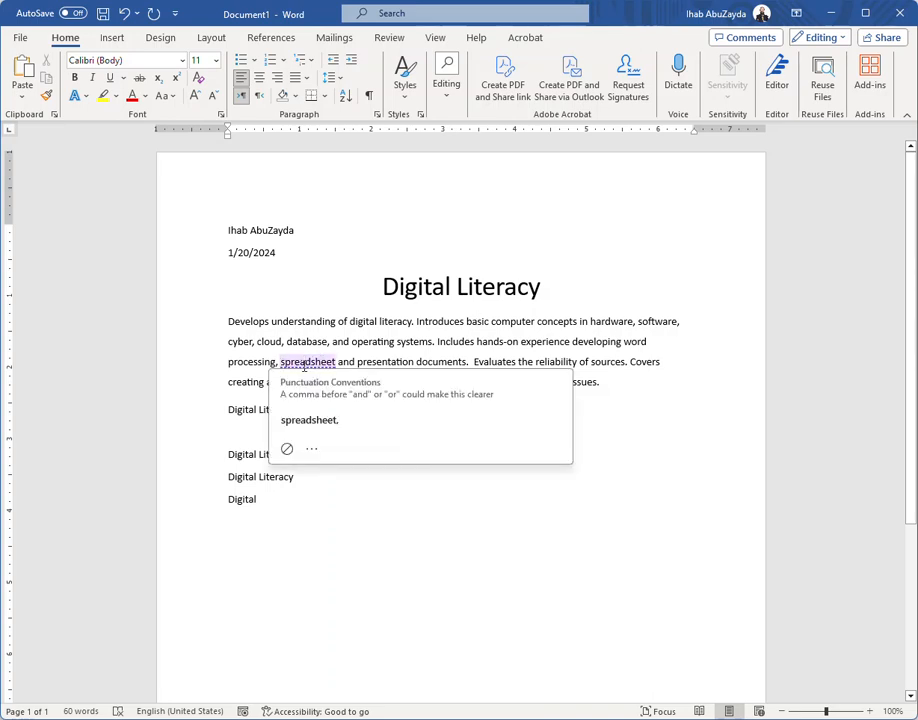
click(337, 424)
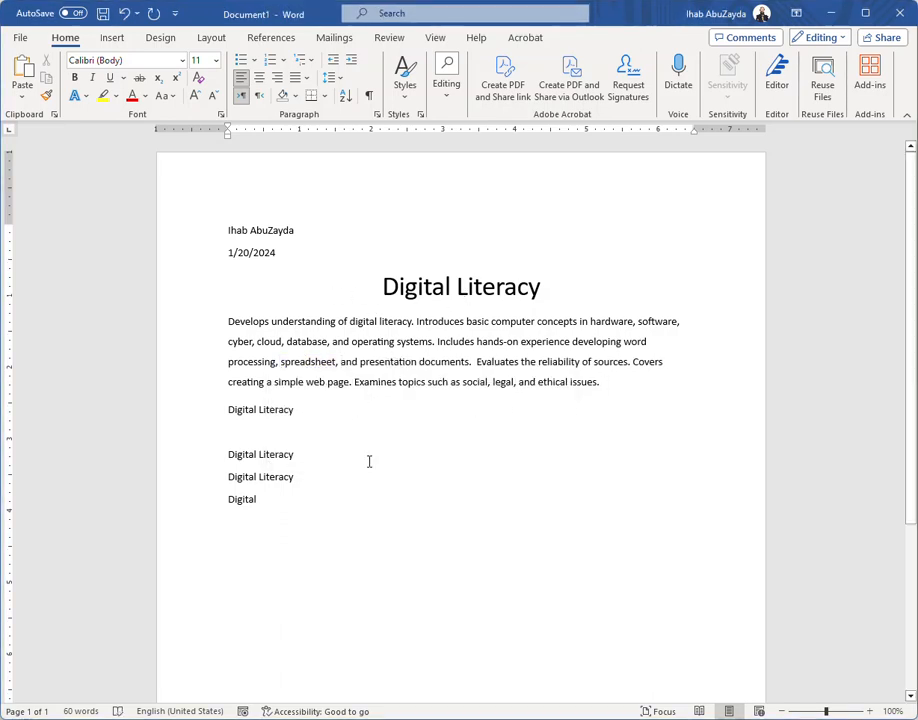
drag(283, 503, 207, 424)
key(Delete)
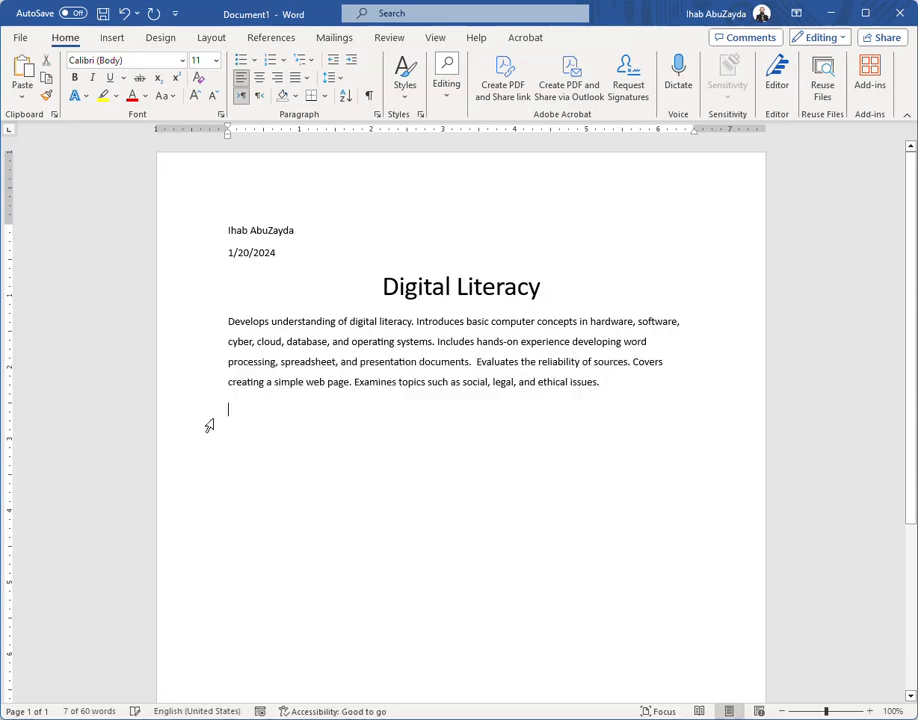
Add a bottom border under the "Digital Literacy" heading.
click(543, 289)
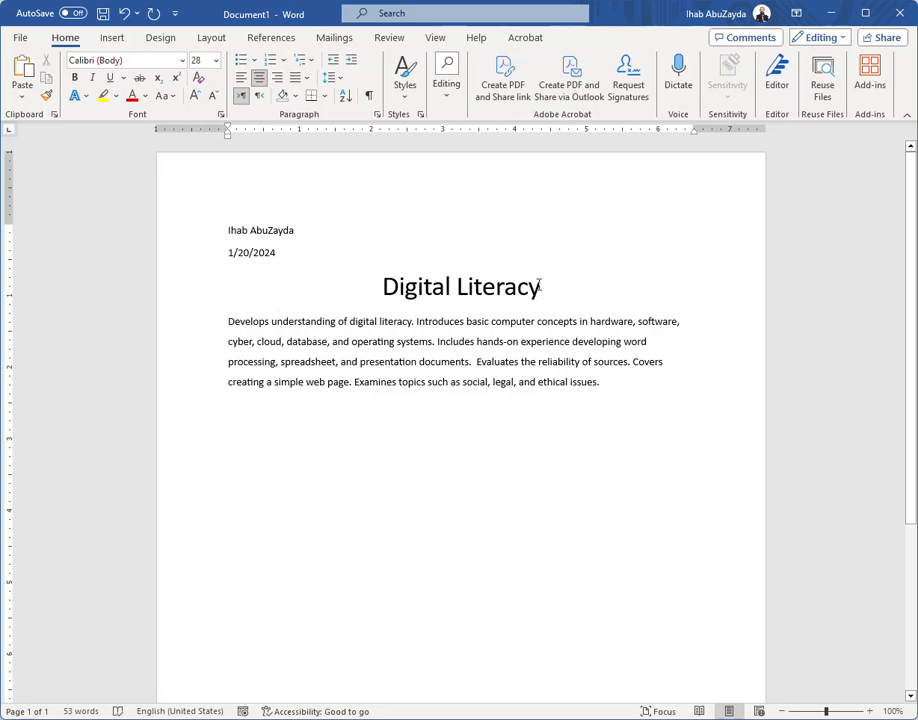
click(310, 96)
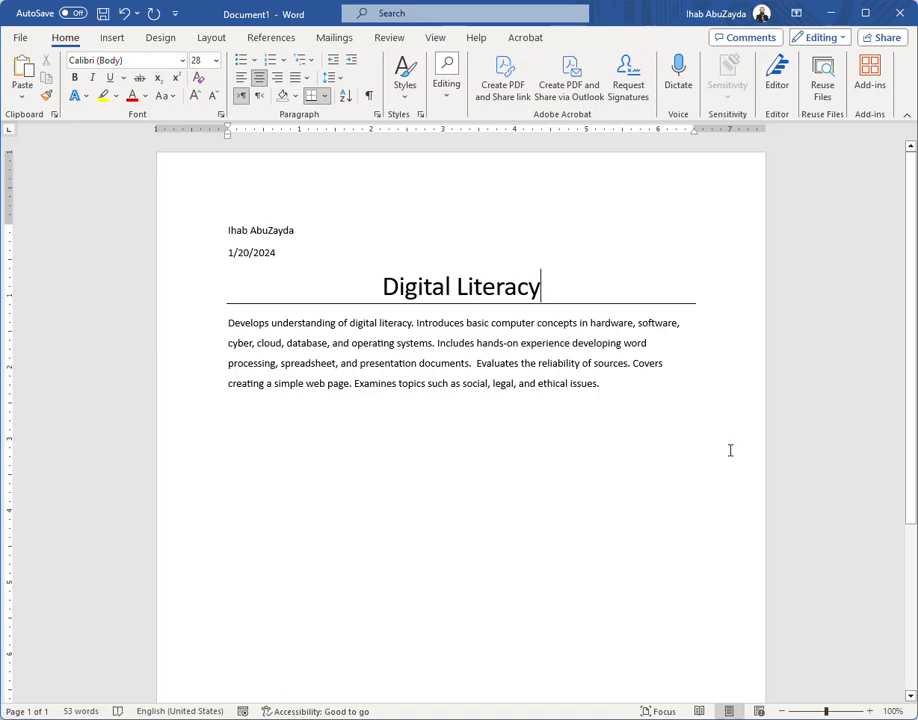
Examine the available Save As locations and return to the document without saving.
click(22, 38)
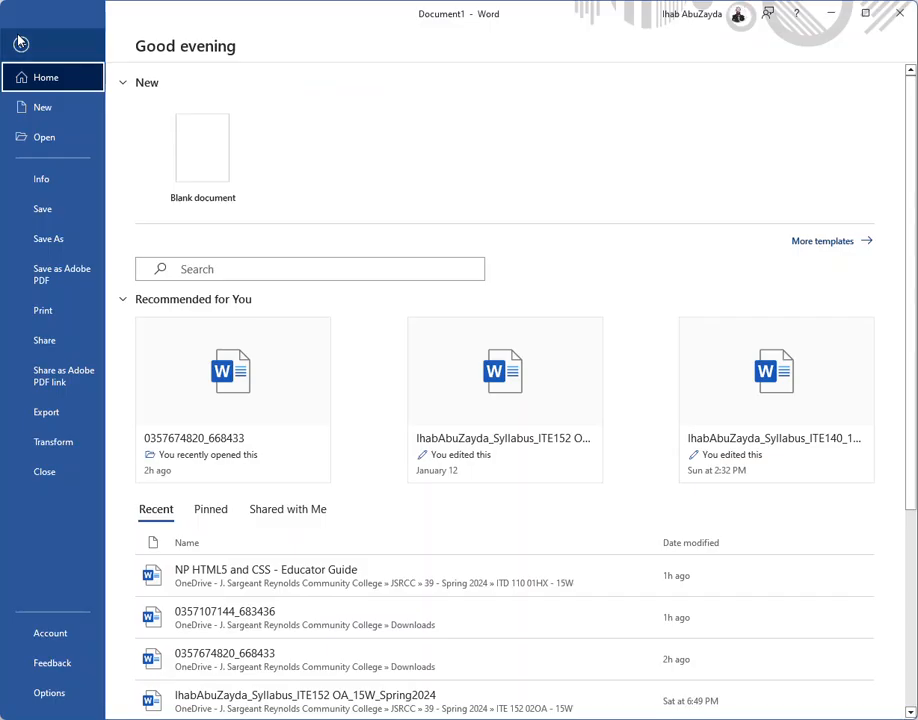
click(72, 240)
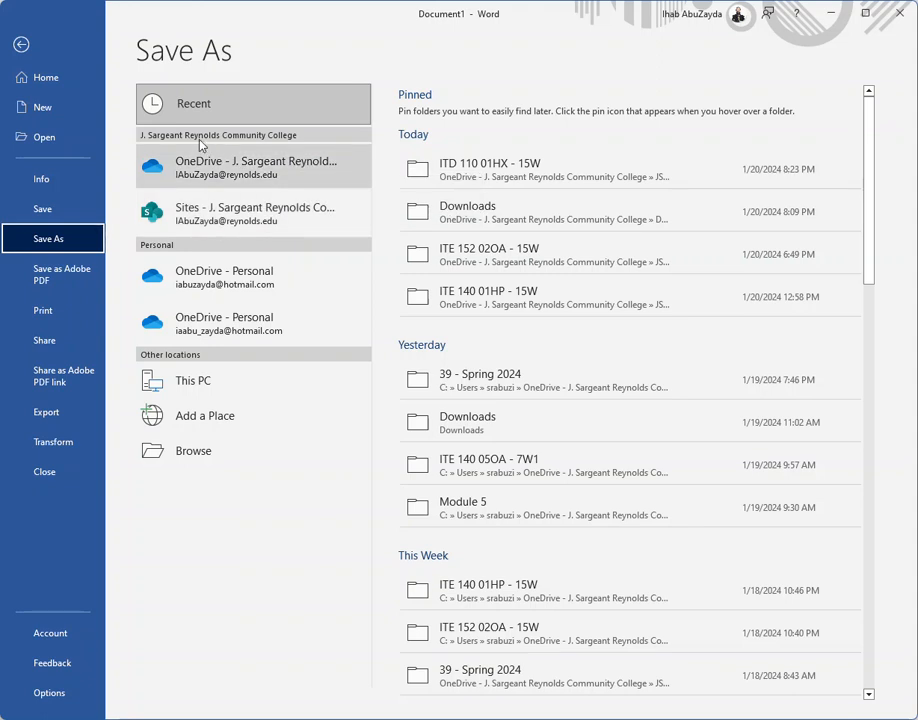
click(19, 45)
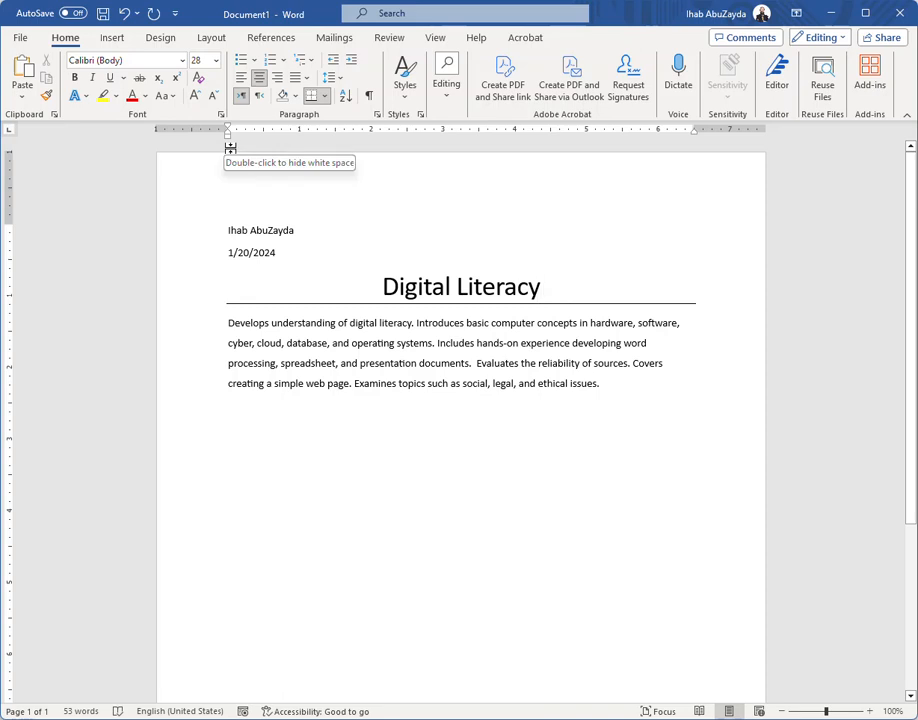
Start a bulleted list below the description paragraph with the items "Option 1" and "Option 2".
click(613, 384)
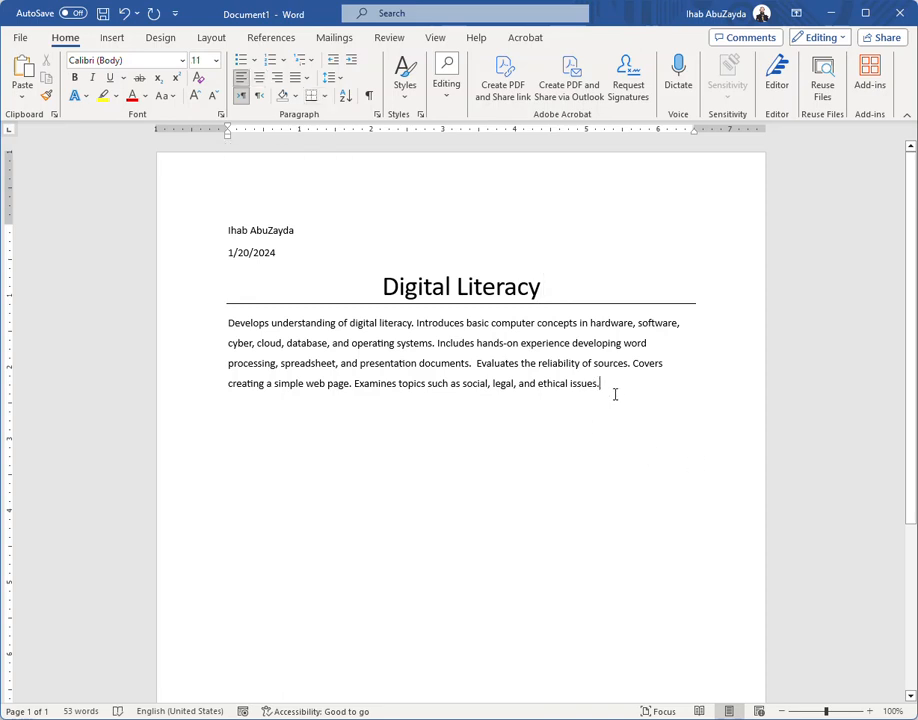
key(Return)
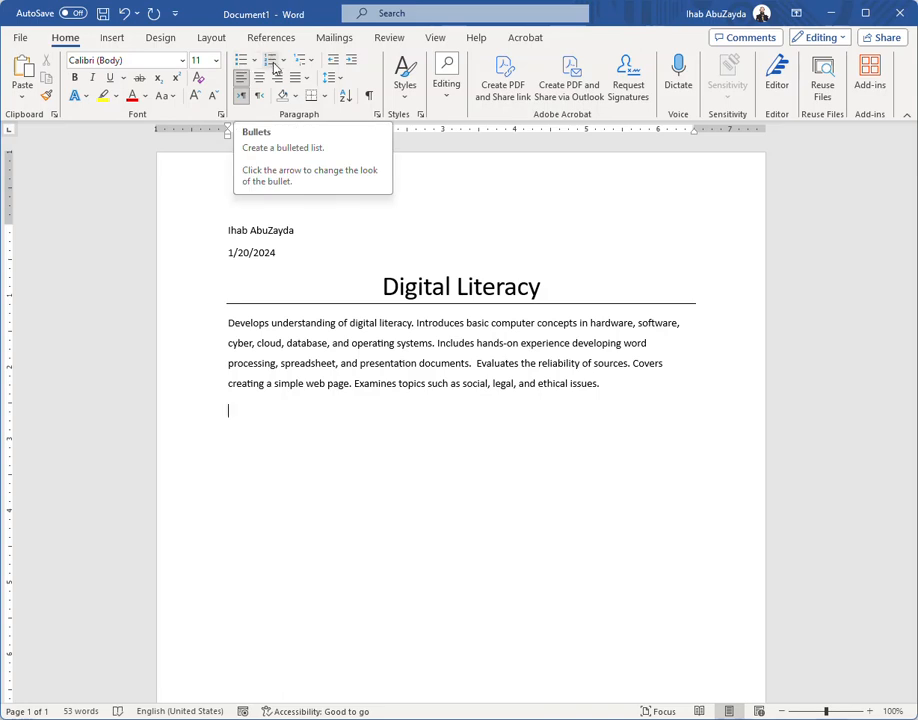
click(241, 61)
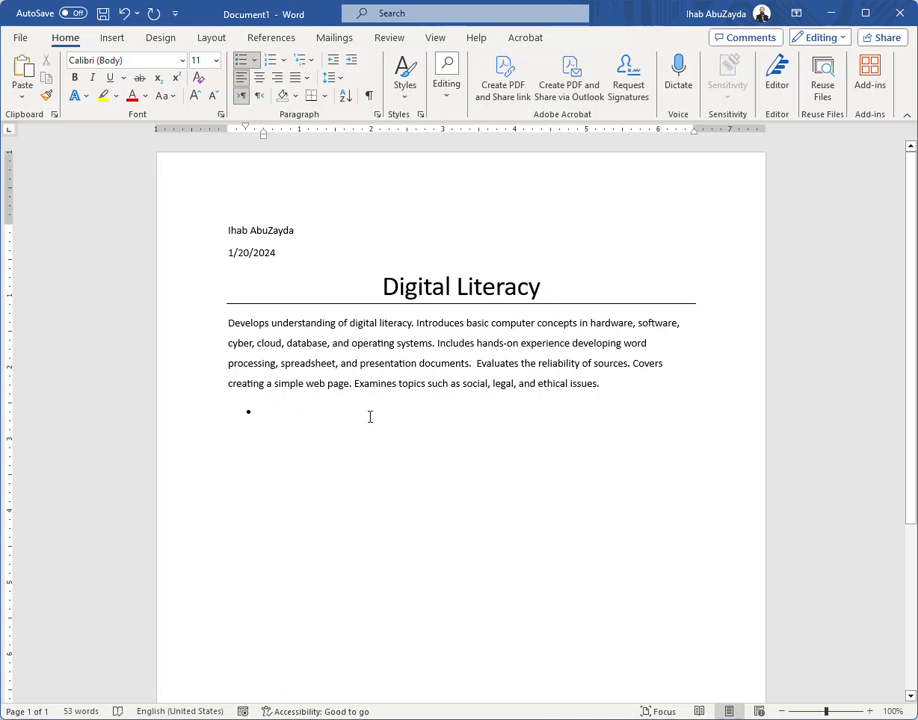
text(Option )
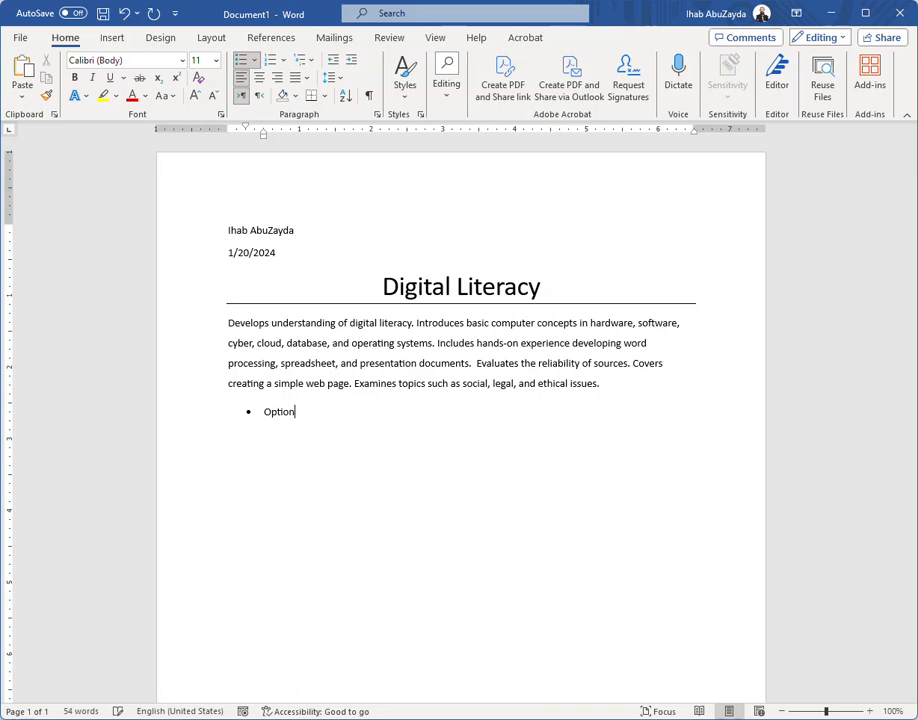
text(1)
key(Return)
text(option)
Add the second-level bullets "Blah" and "..." under "Option 1", followed by an empty bullet.
key(Up)
key(Up)
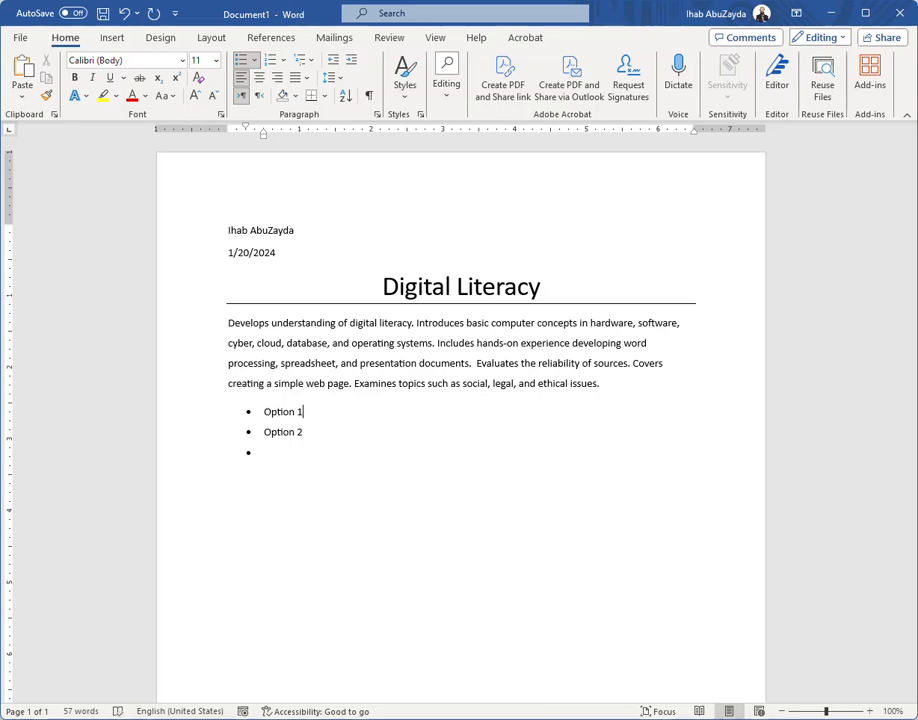
key(Return)
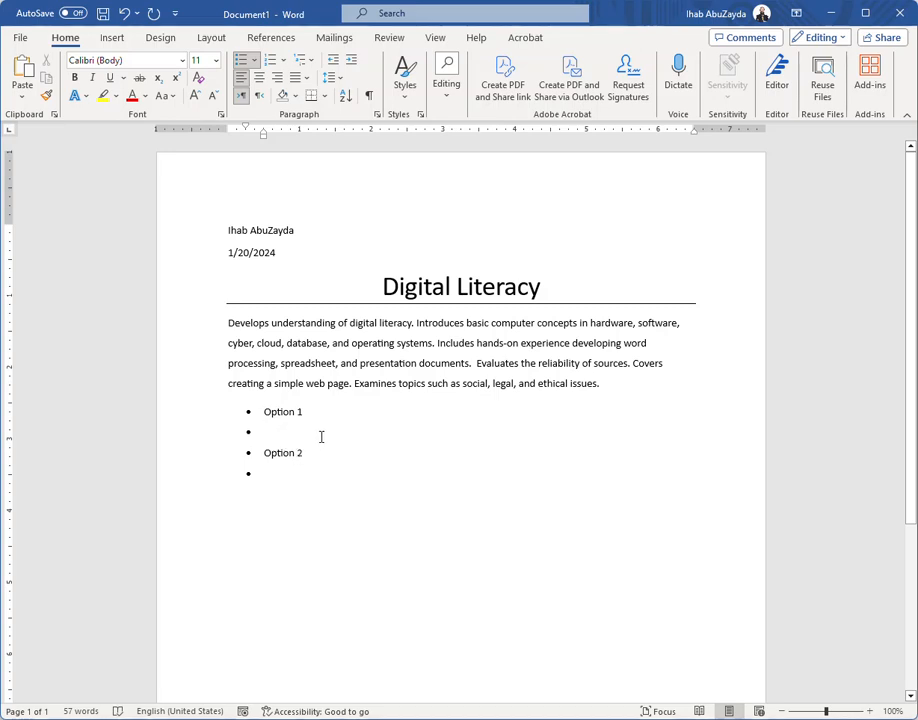
key(Tab)
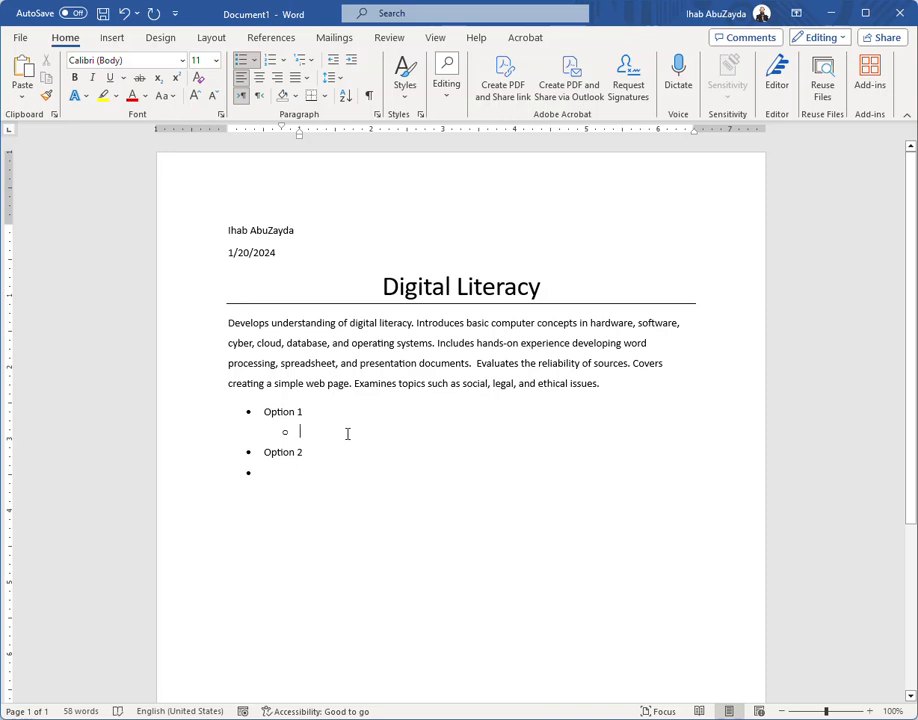
text(Blah)
key(Return)
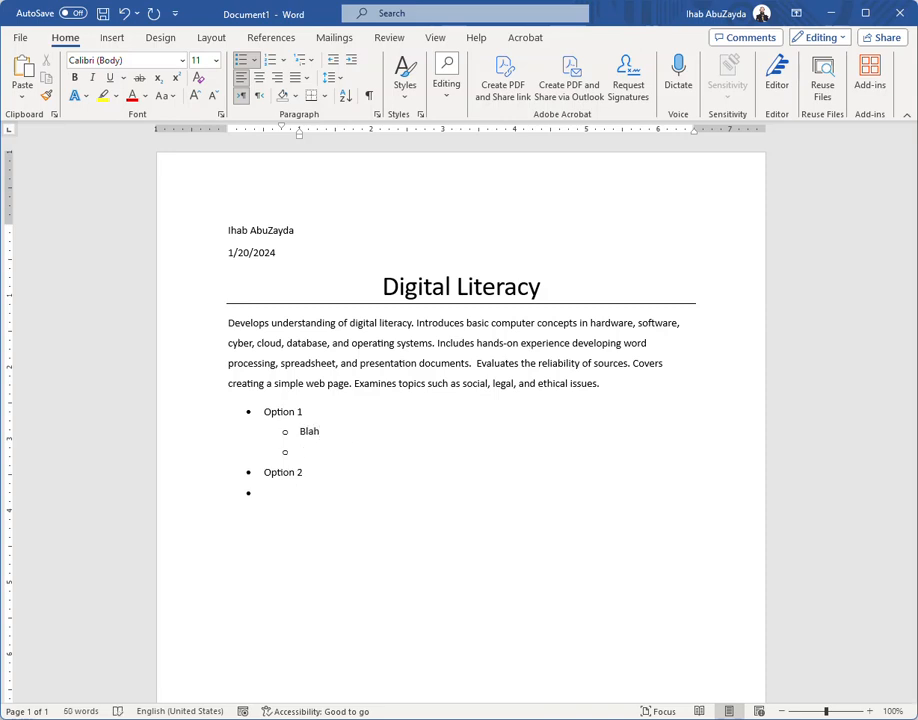
text(...)
key(Return)
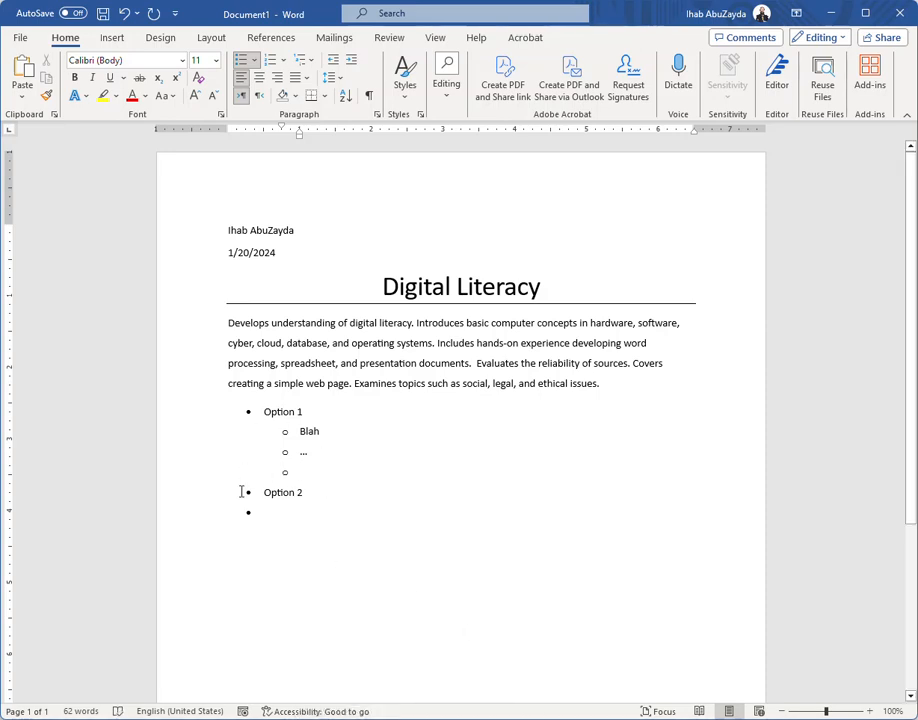
Demote and promote the empty bullet below "..." through the list levels, ending at the top level.
key(shift+Tab)
key(Tab)
key(Tab)
key(Tab)
key(shift+Tab)
key(shift+Tab)
key(shift+Tab)
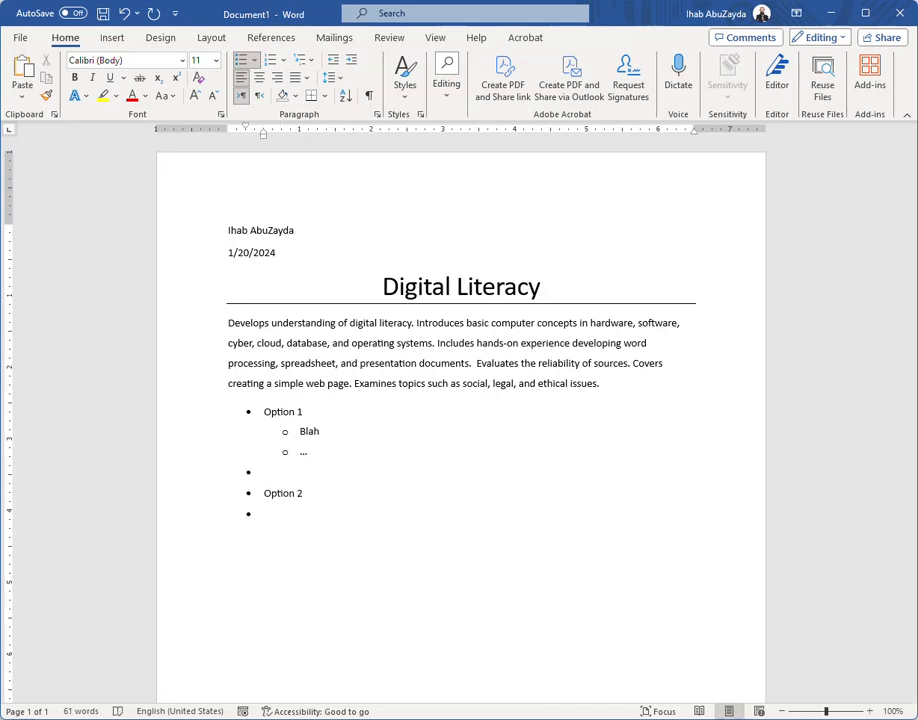
Increase the indent of the empty bullet above "Option 2" by three levels.
click(351, 62)
click(351, 62)
click(351, 62)
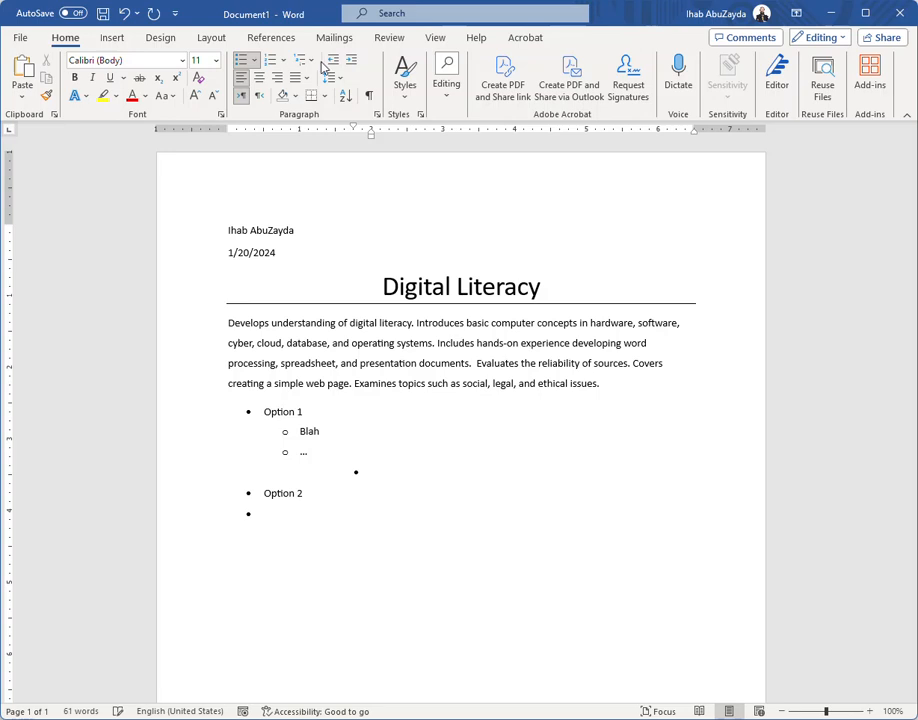
Decrease the indent of the empty bullet above "Option 2" by three levels, back to the top level.
click(332, 62)
click(332, 63)
click(332, 62)
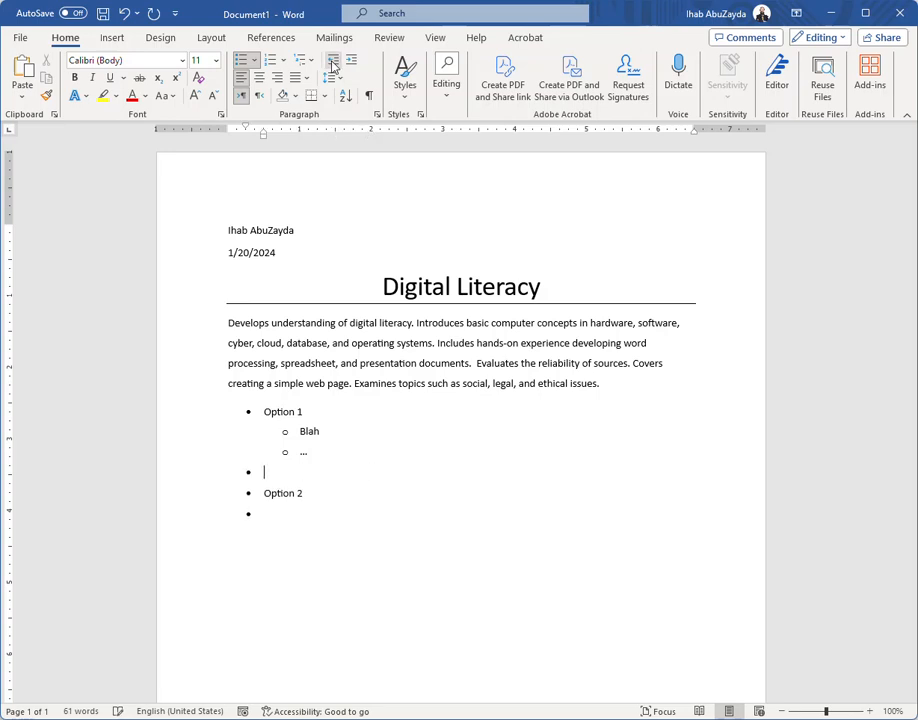
Indent the first line of the description paragraph by 0.5 inch.
click(230, 323)
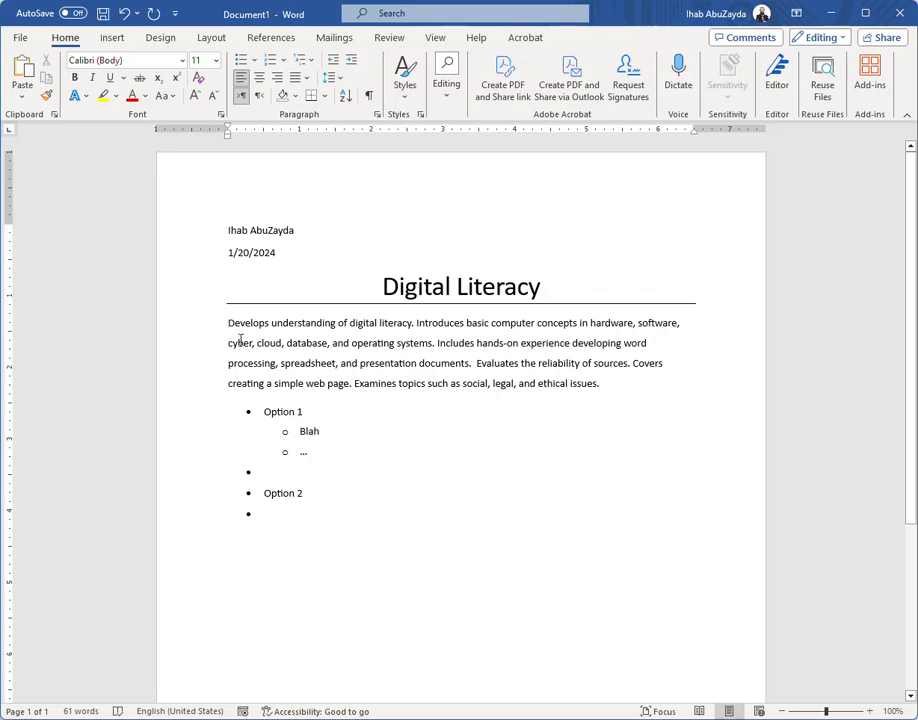
key(Tab)
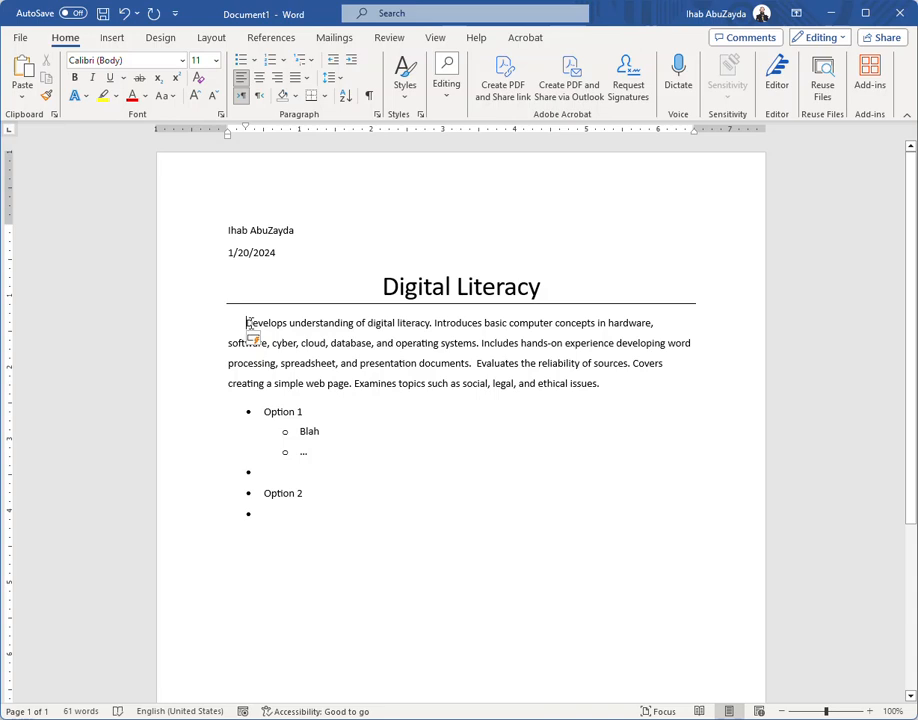
key(Tab)
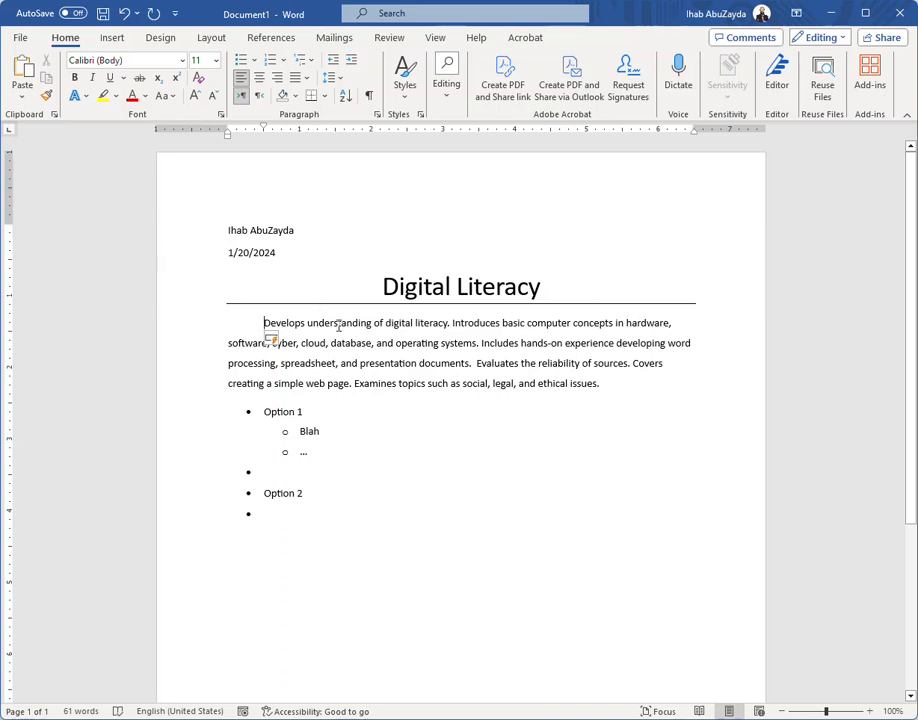
Show the document's hidden formatting marks for inspection and hide them again.
click(369, 97)
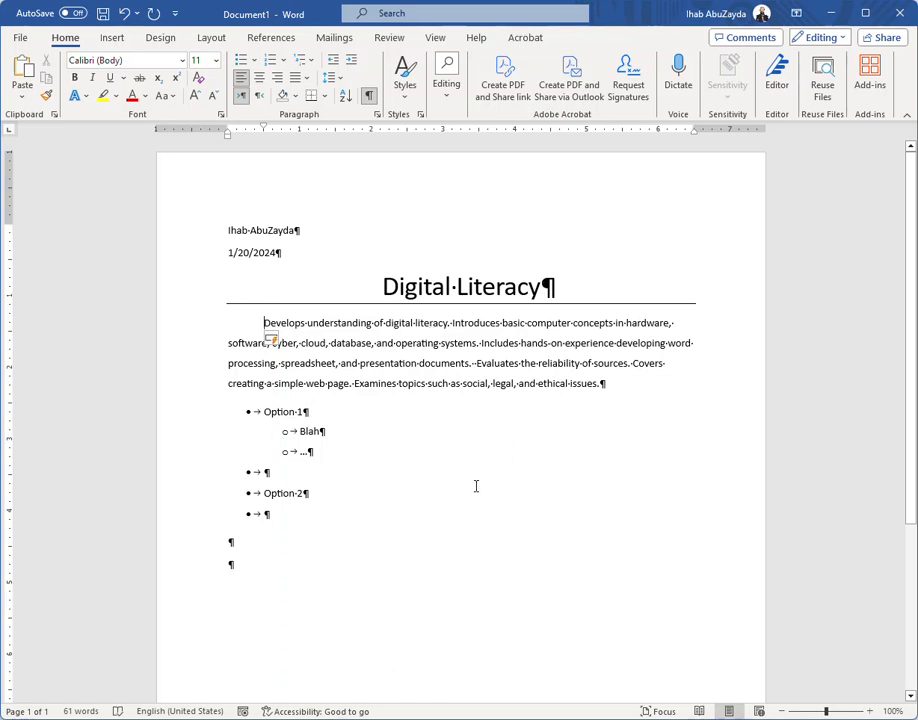
click(369, 97)
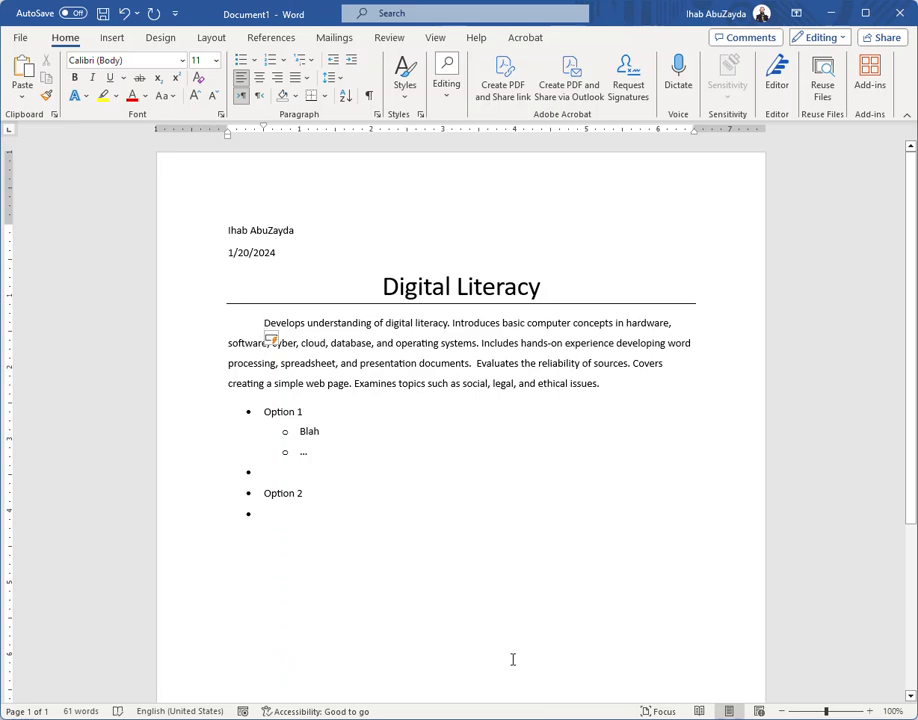
Set the font color of the "Digital Literacy" heading to Blue, Accent 1.
drag(384, 286, 518, 282)
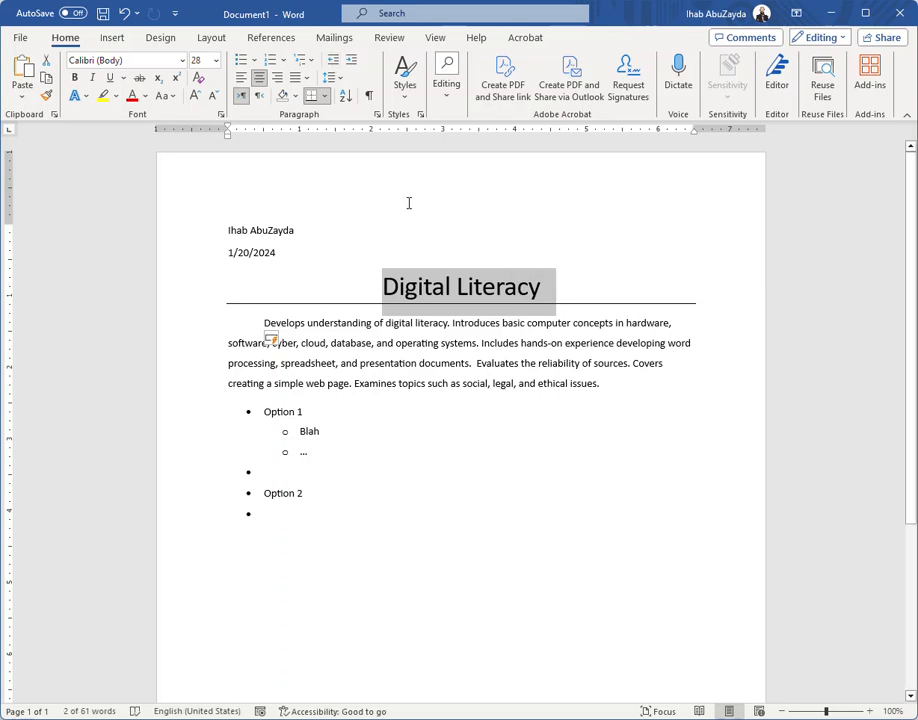
click(381, 288)
drag(381, 288, 521, 292)
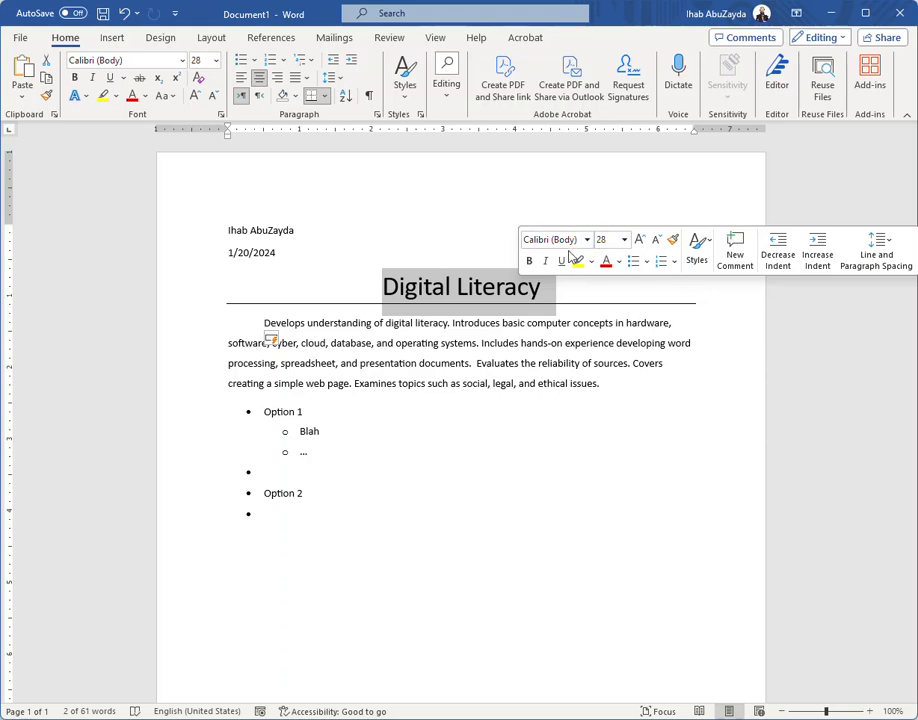
click(619, 262)
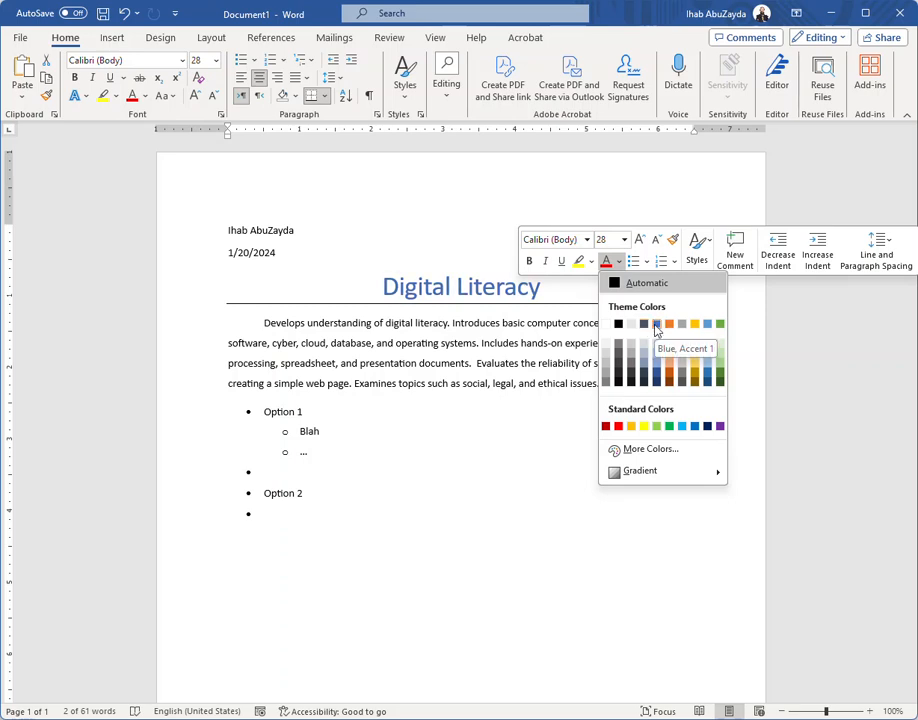
click(656, 325)
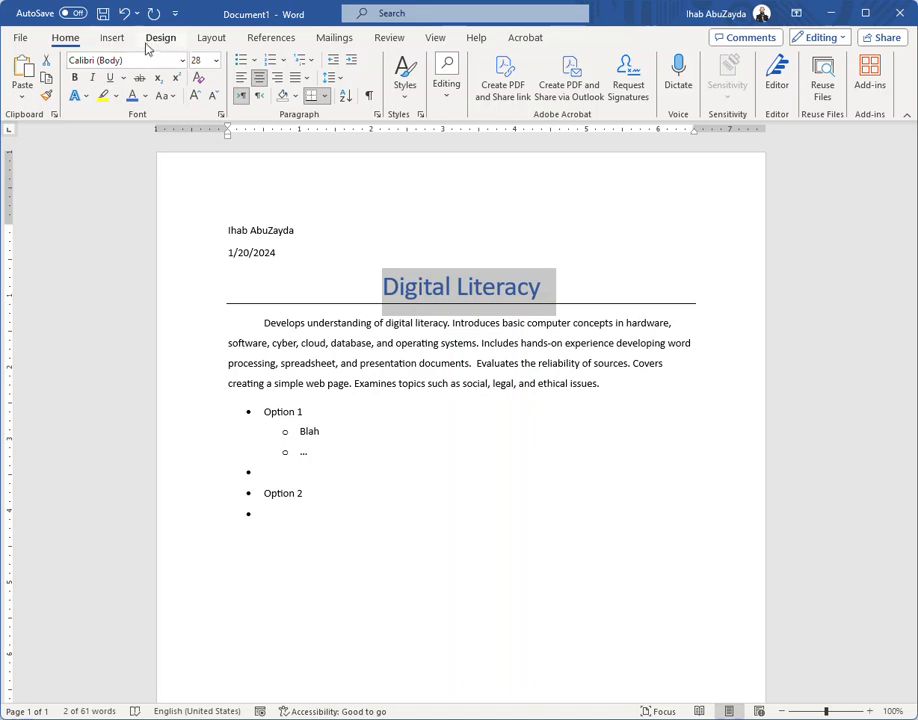
Try the Narrow page margins and set the margins back to Normal.
click(216, 41)
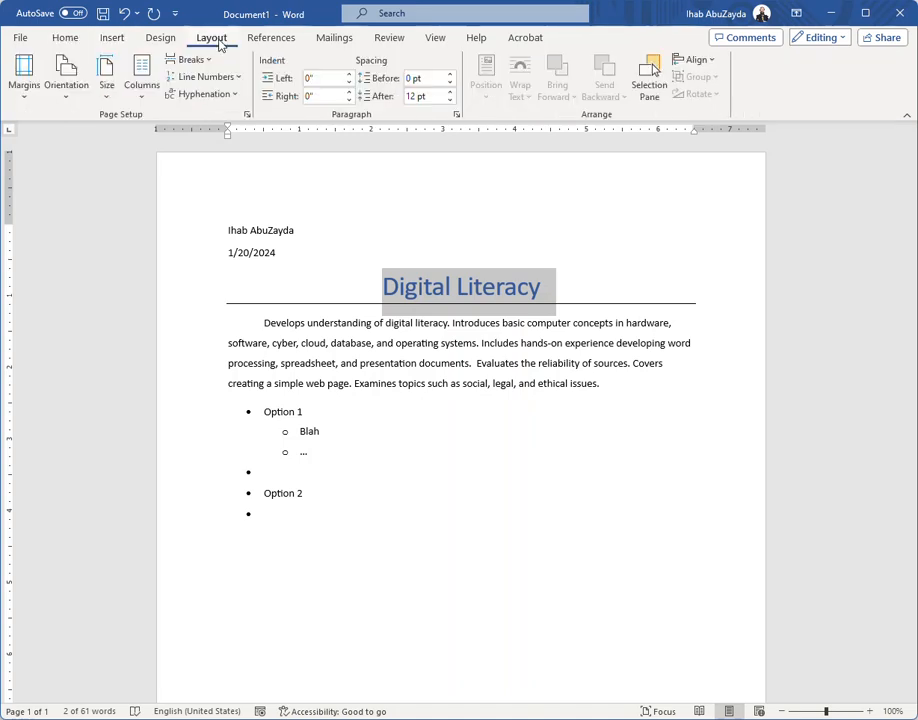
click(27, 98)
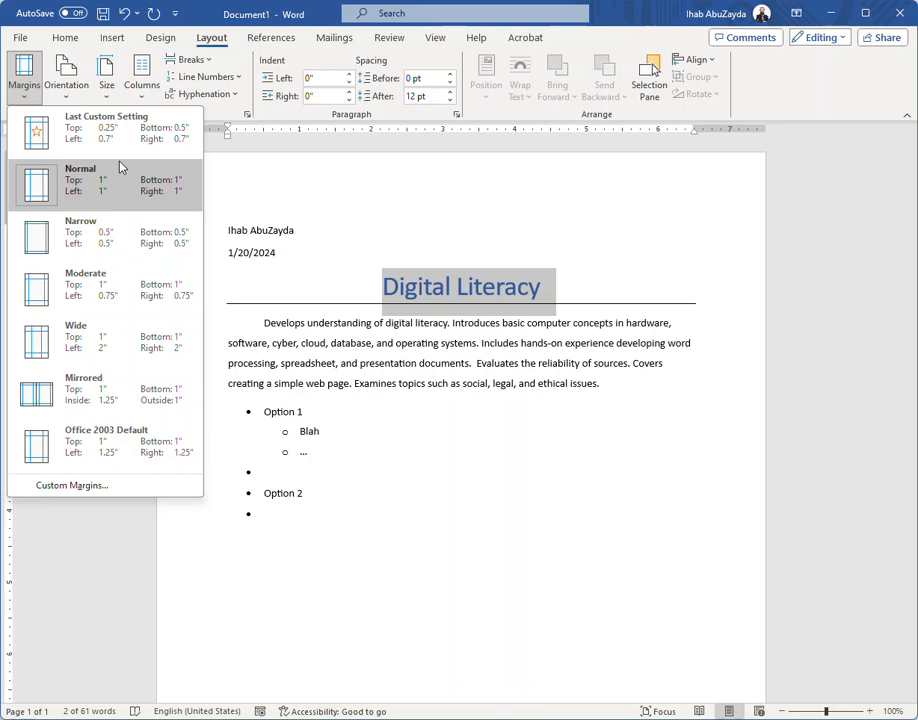
click(118, 243)
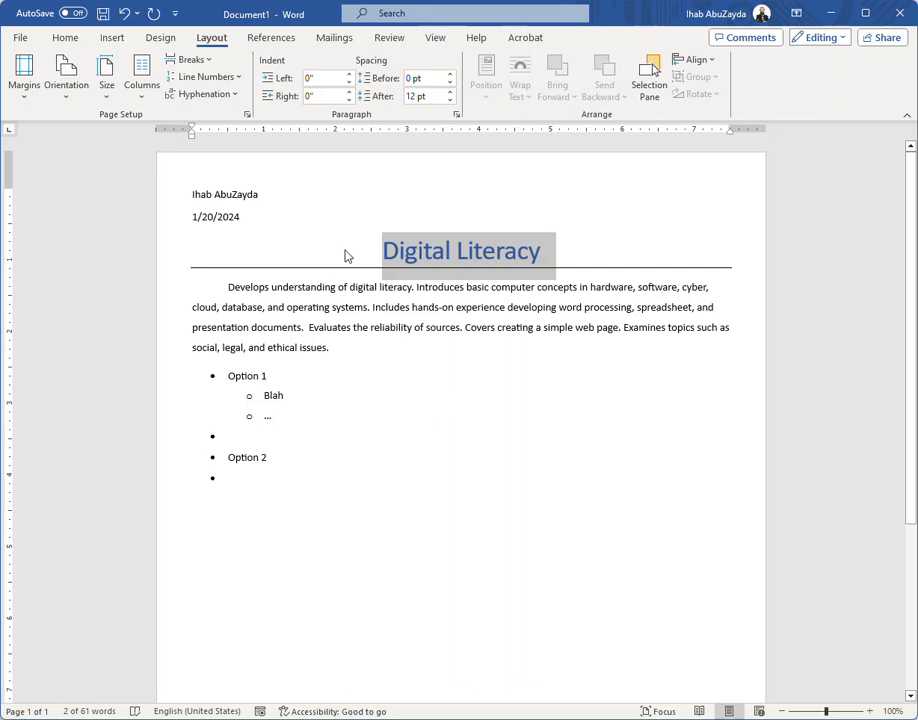
click(24, 88)
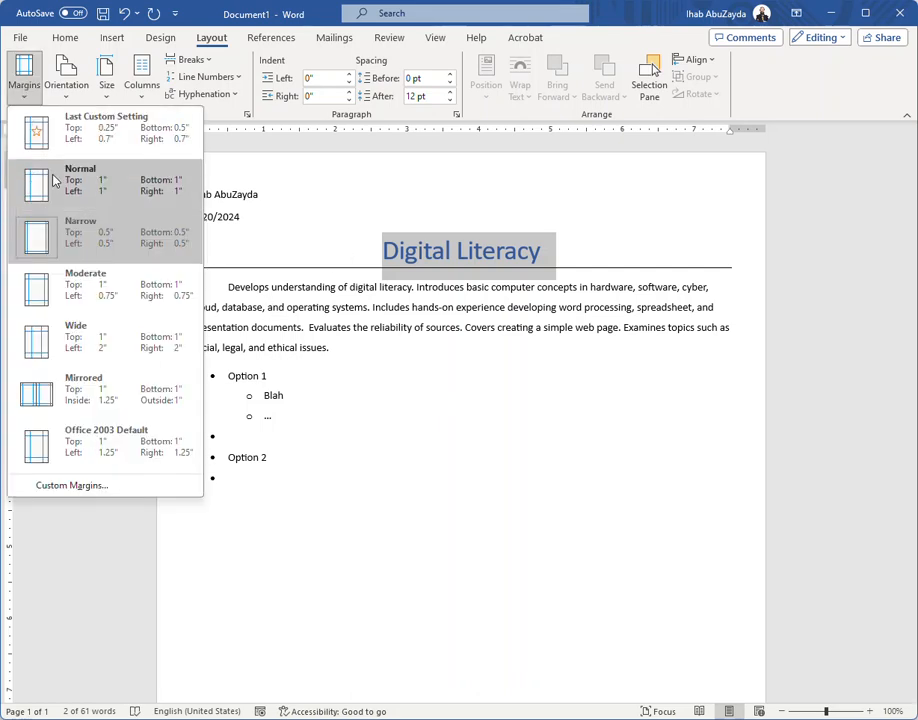
click(121, 178)
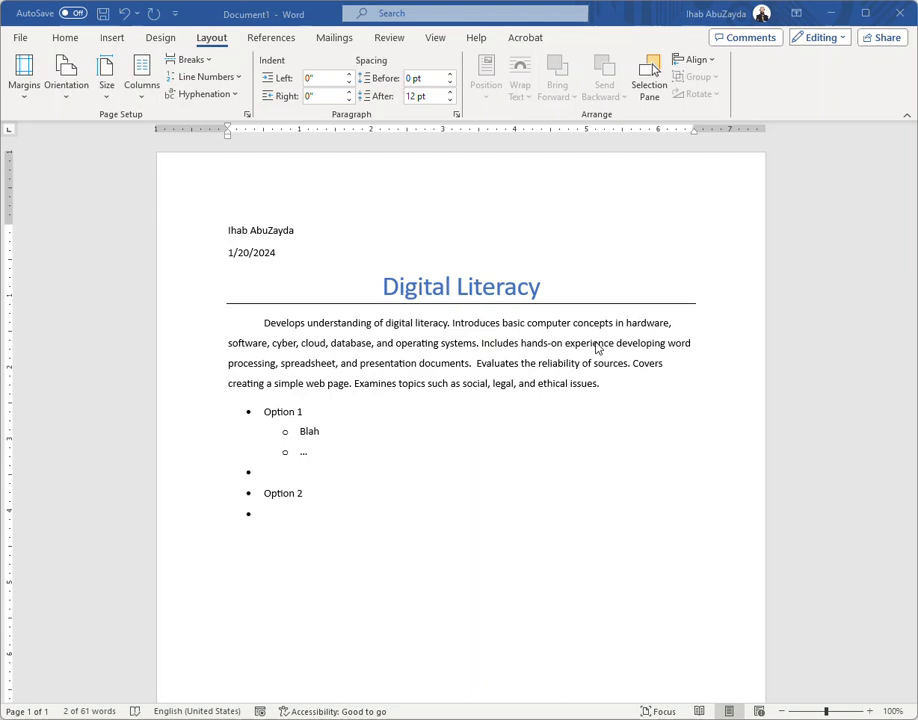
Search the online pictures for "Didital" and insert the laptop with social media icons in place of the selected heading.
click(113, 39)
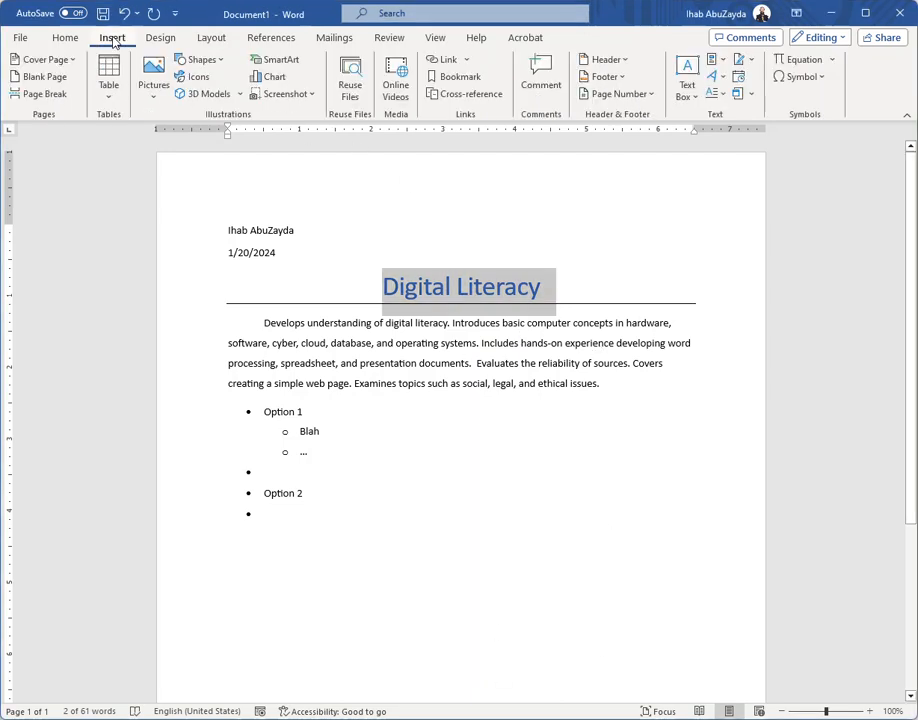
click(153, 82)
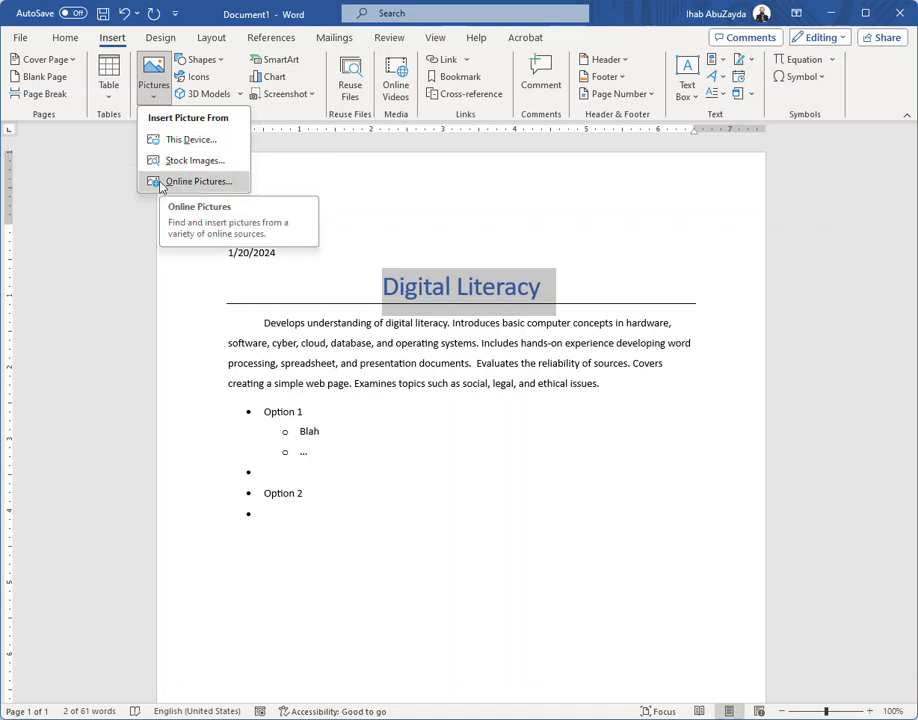
click(205, 183)
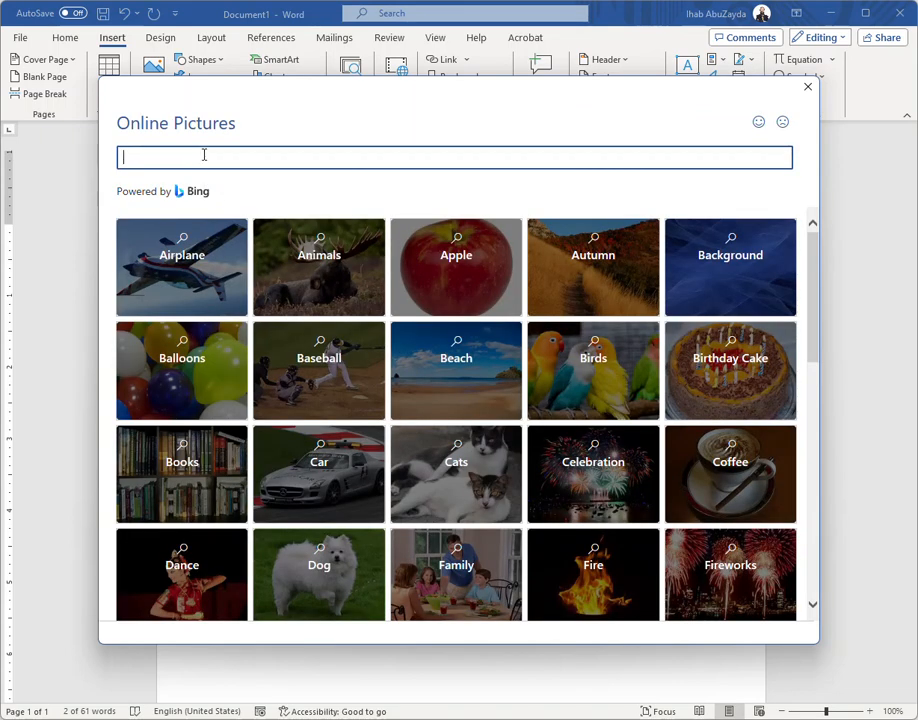
text(Didital)
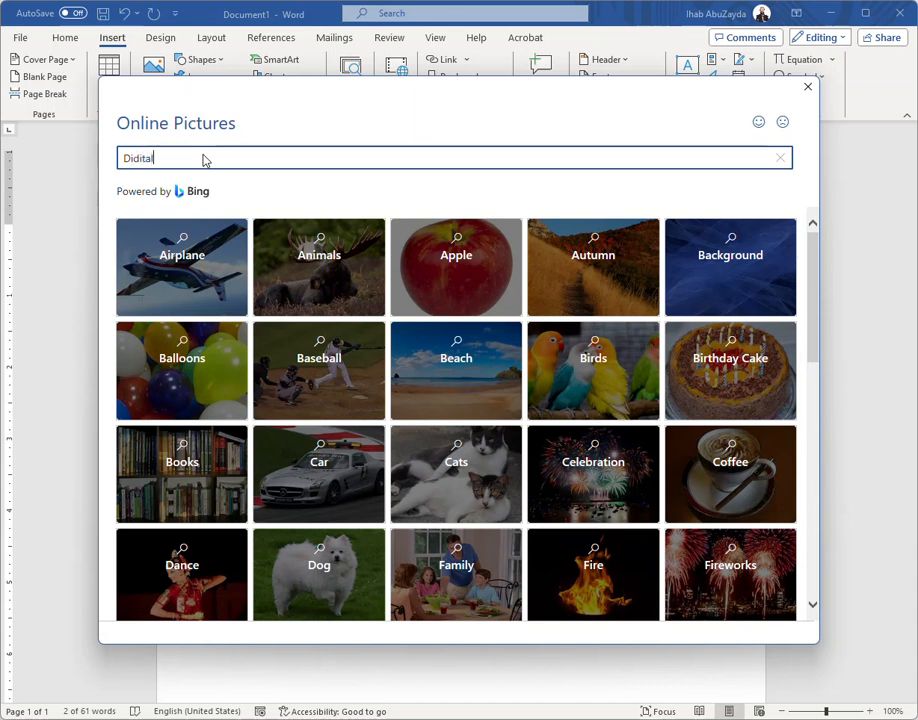
key(Return)
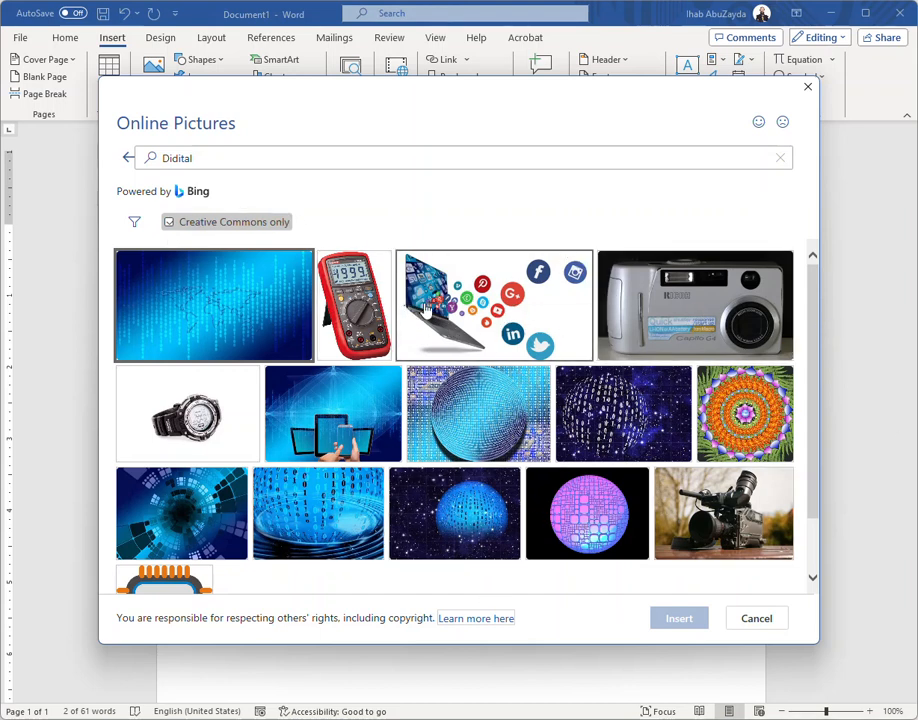
click(467, 309)
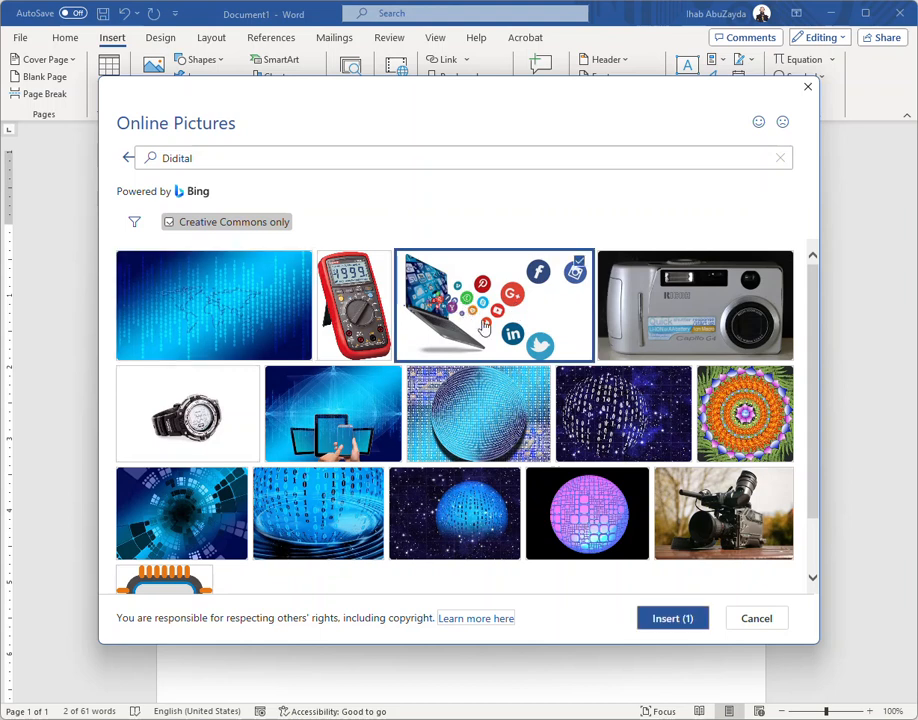
click(666, 624)
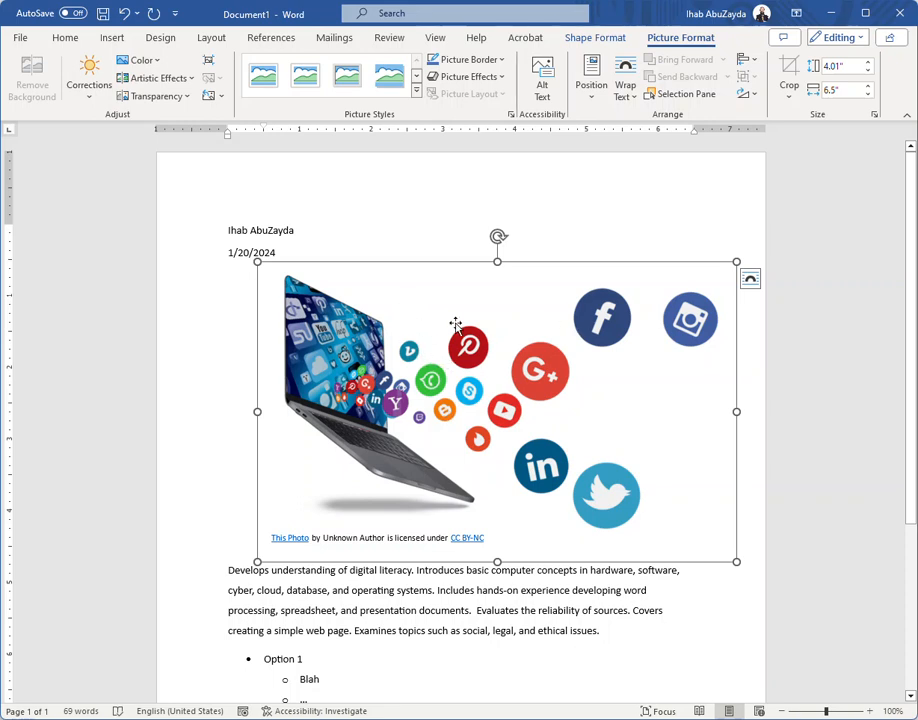
Reduce the width of the laptop picture inside its frame to 4.8 inches, scaling the height proportionally.
click(428, 287)
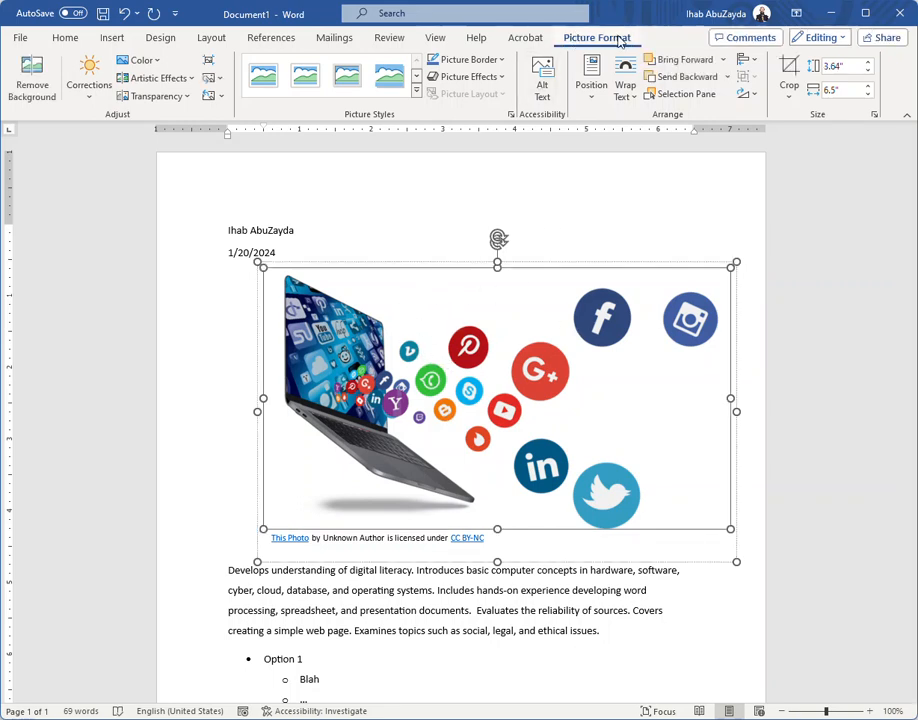
click(868, 95)
click(868, 95)
click(868, 95)
click(868, 95)
click(868, 95)
click(868, 95)
click(868, 95)
click(868, 95)
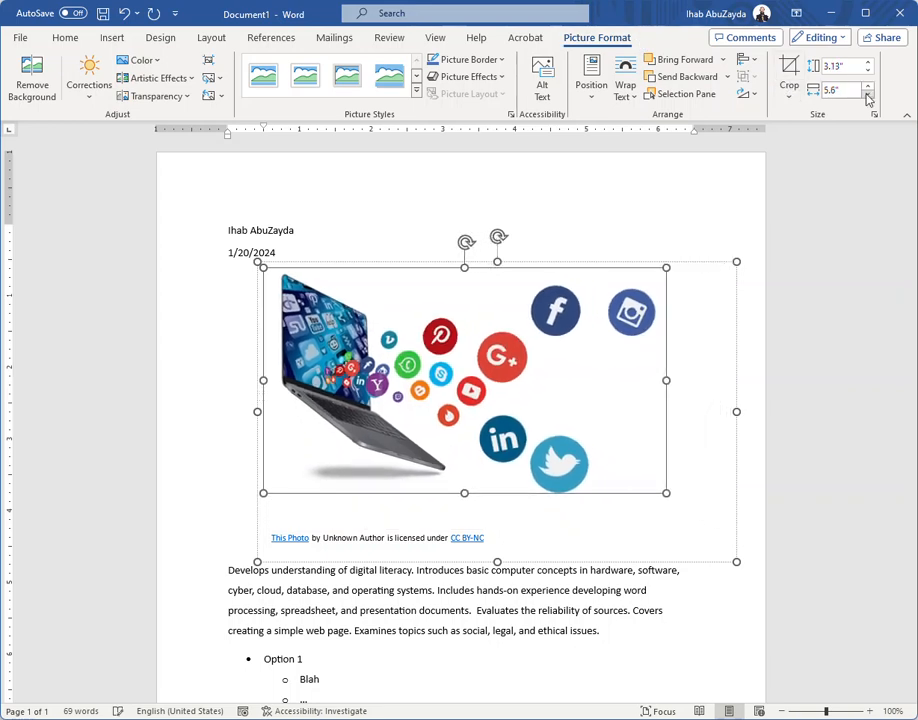
click(868, 95)
click(868, 95)
click(868, 95)
click(868, 95)
click(868, 95)
click(868, 95)
click(868, 95)
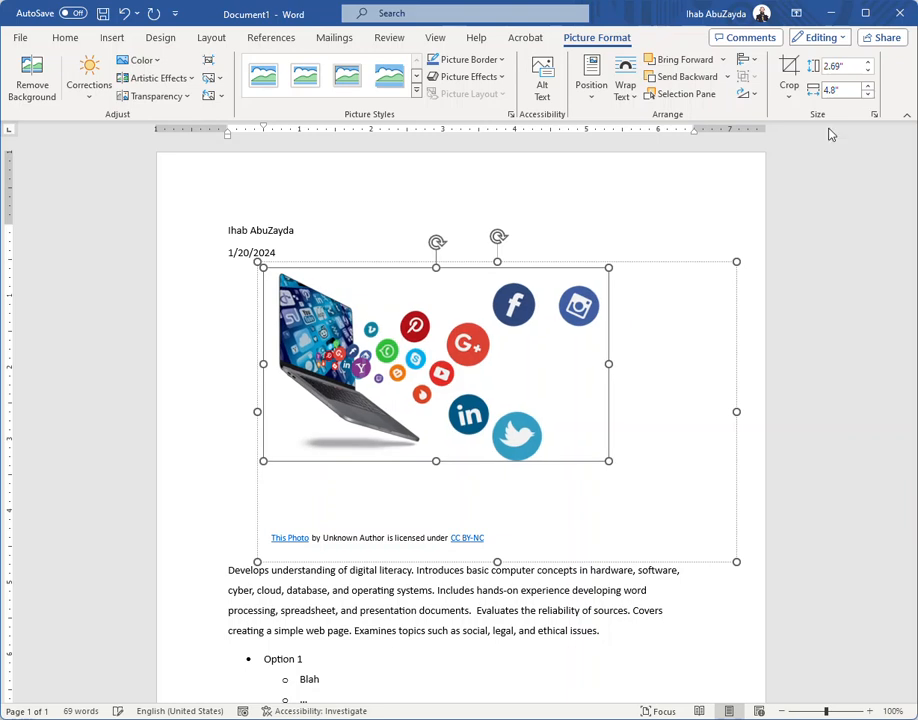
Delete the whole frame holding the picture and its caption, and undo the deletion.
click(673, 265)
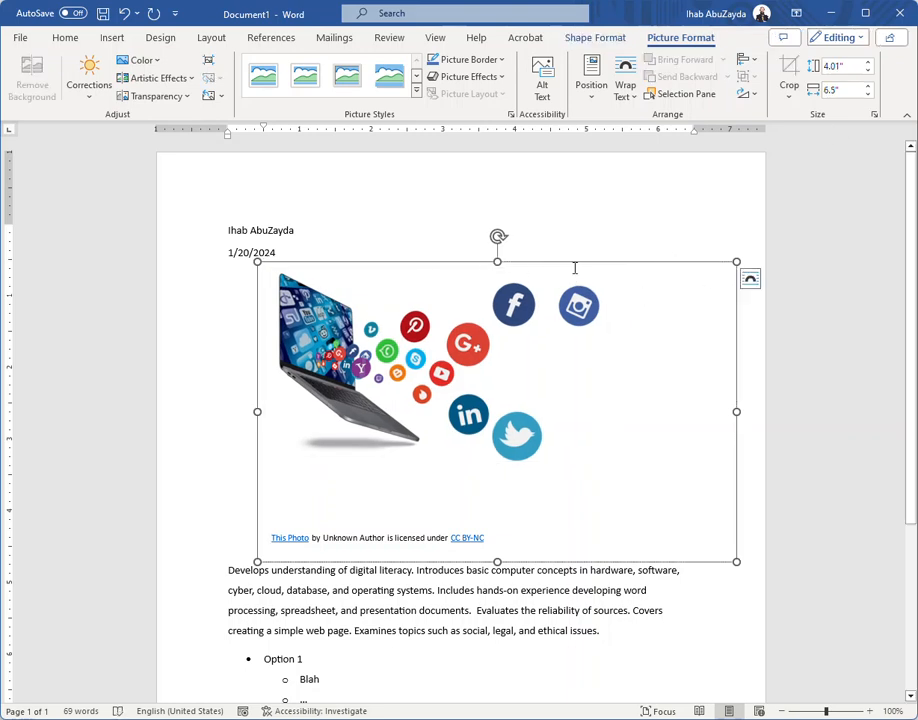
key(Delete)
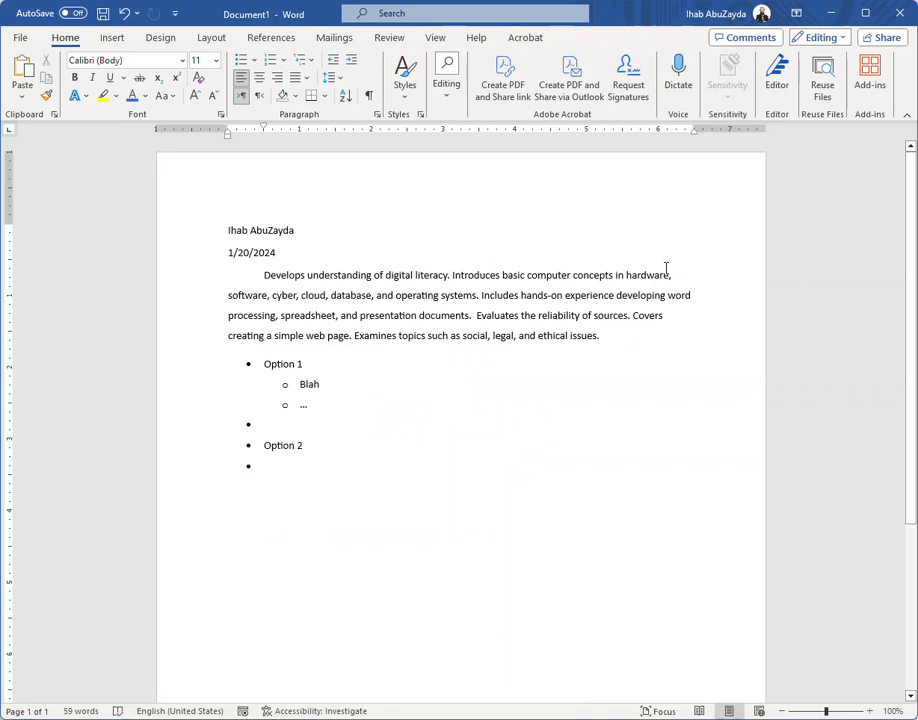
key(ctrl+z)
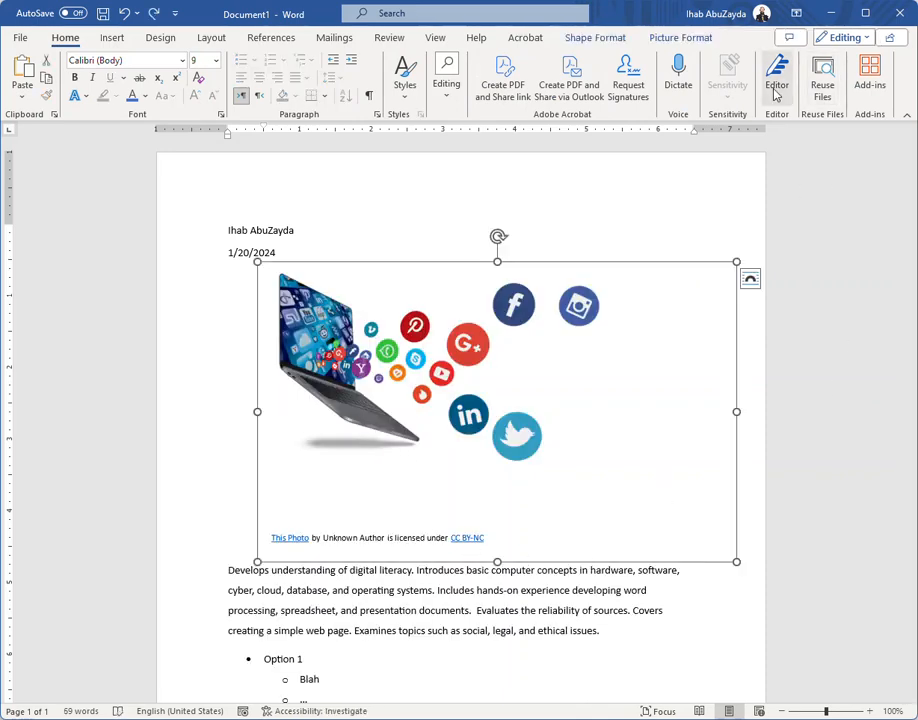
Resize the outer frame holding the picture and its caption to 3.11 inches high and 5.5 inches wide.
click(605, 276)
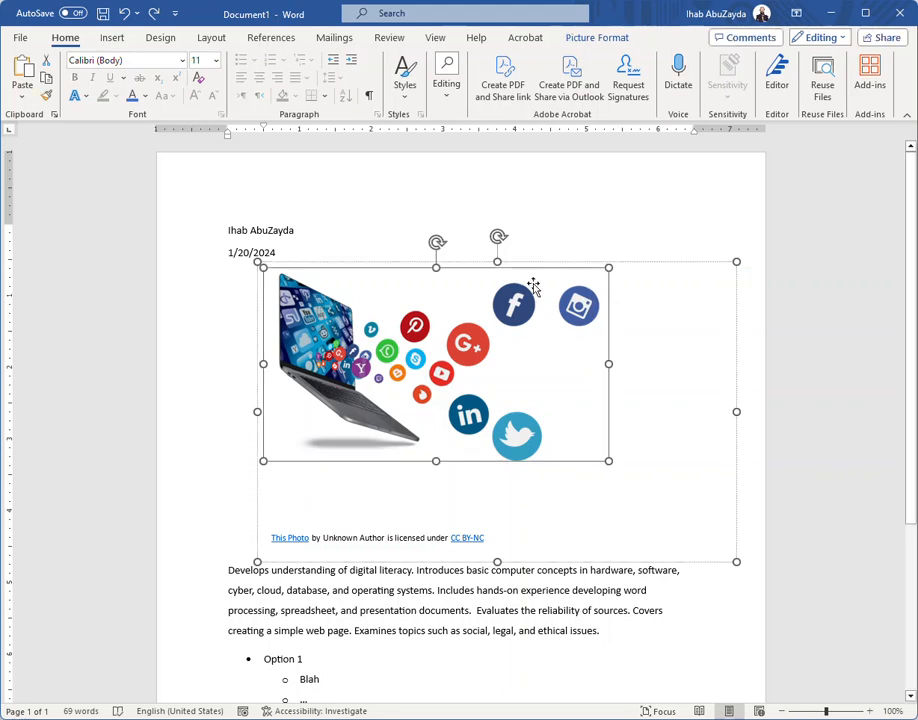
click(636, 288)
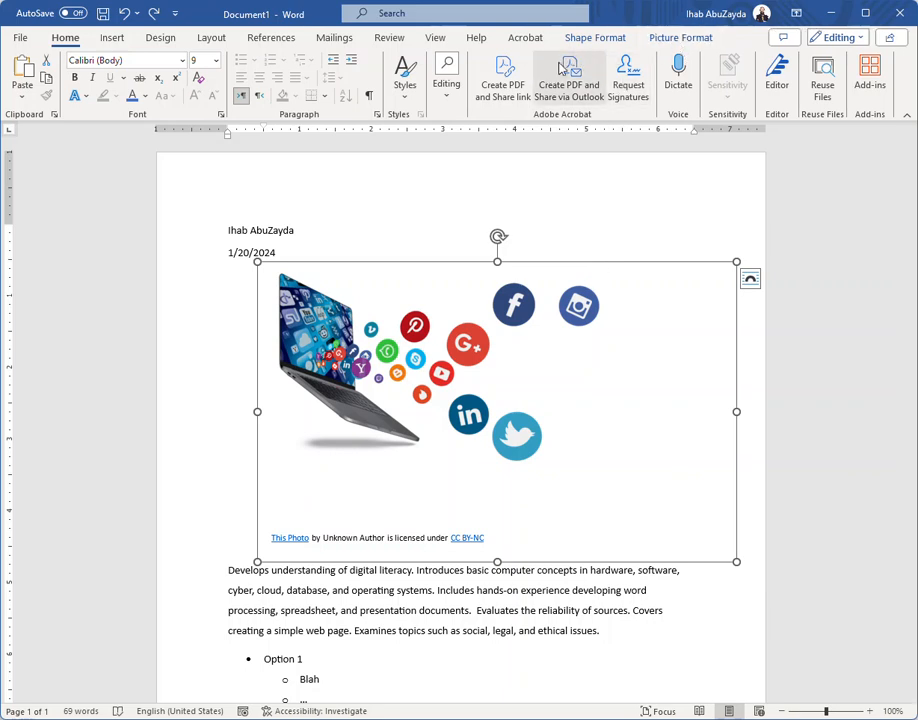
click(683, 37)
click(868, 95)
click(868, 95)
click(868, 95)
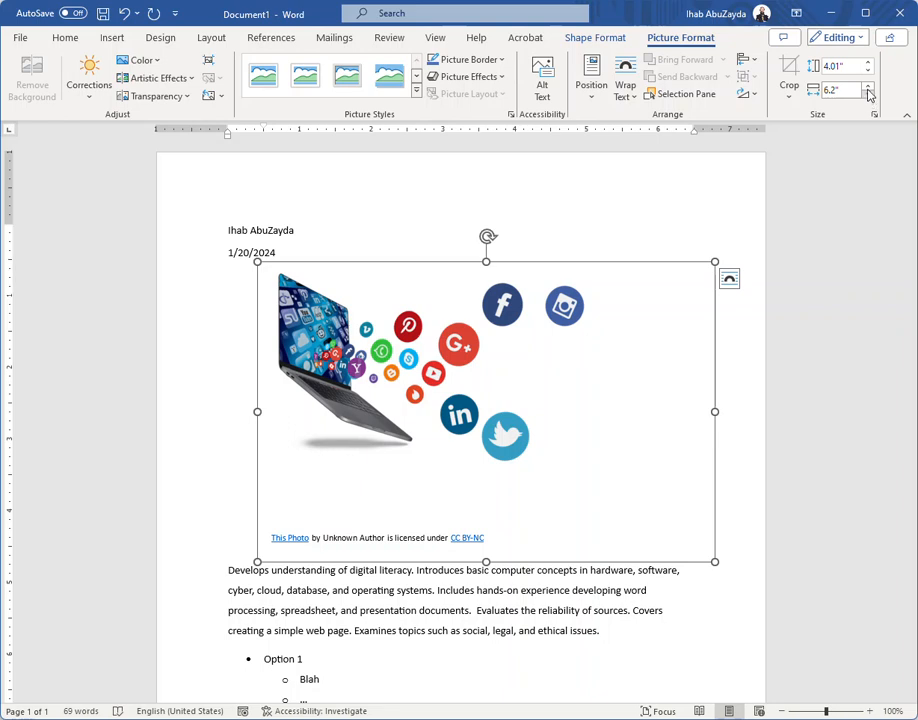
click(868, 72)
click(868, 72)
click(868, 72)
click(868, 72)
click(868, 72)
click(868, 72)
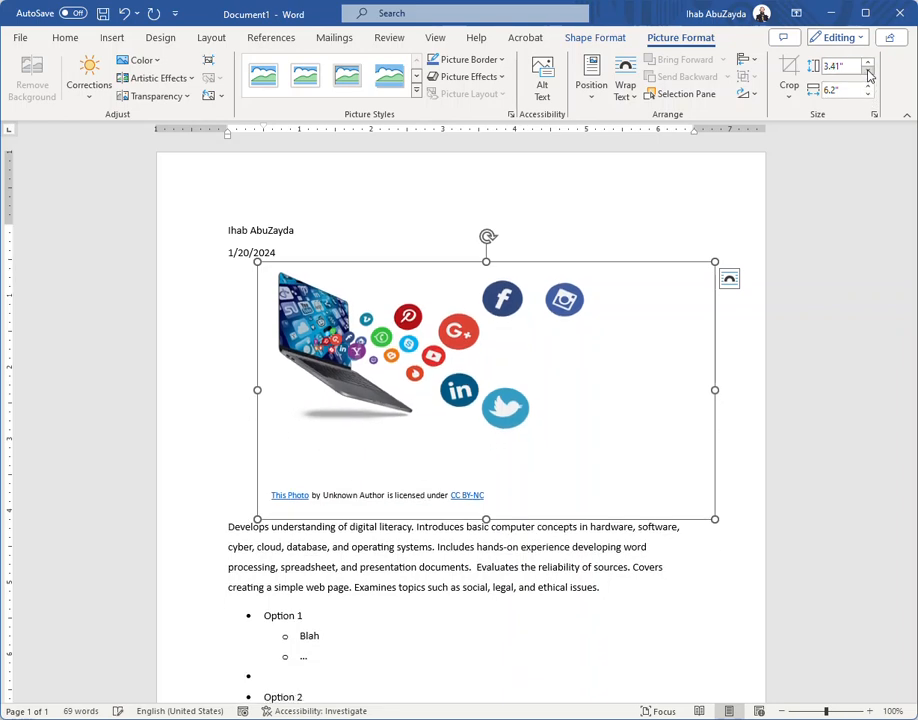
click(868, 95)
click(868, 95)
click(868, 95)
click(868, 95)
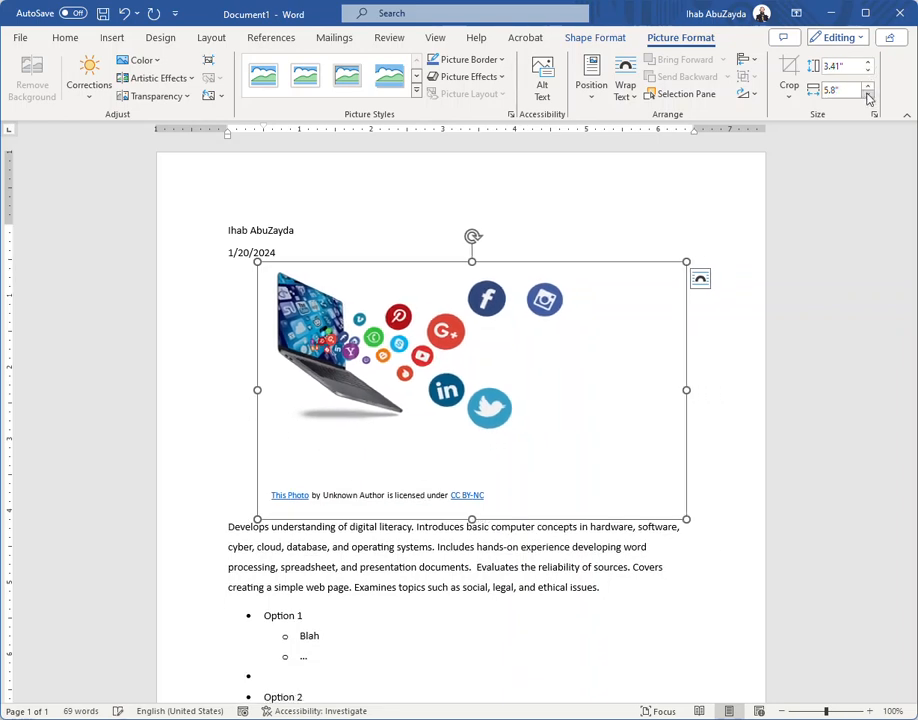
click(868, 72)
click(868, 72)
click(868, 72)
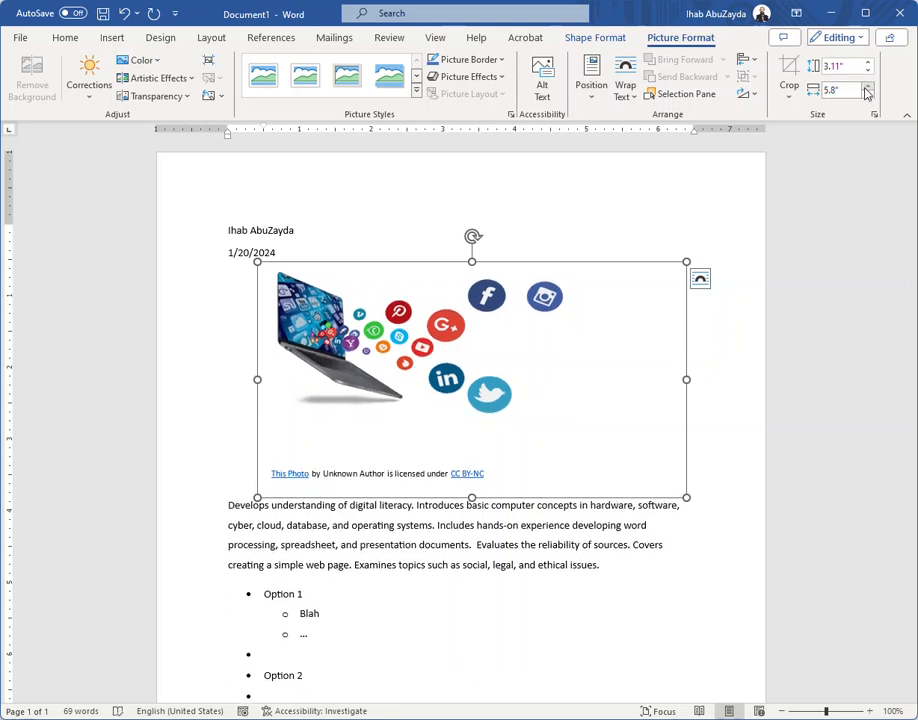
click(867, 94)
click(867, 94)
click(867, 94)
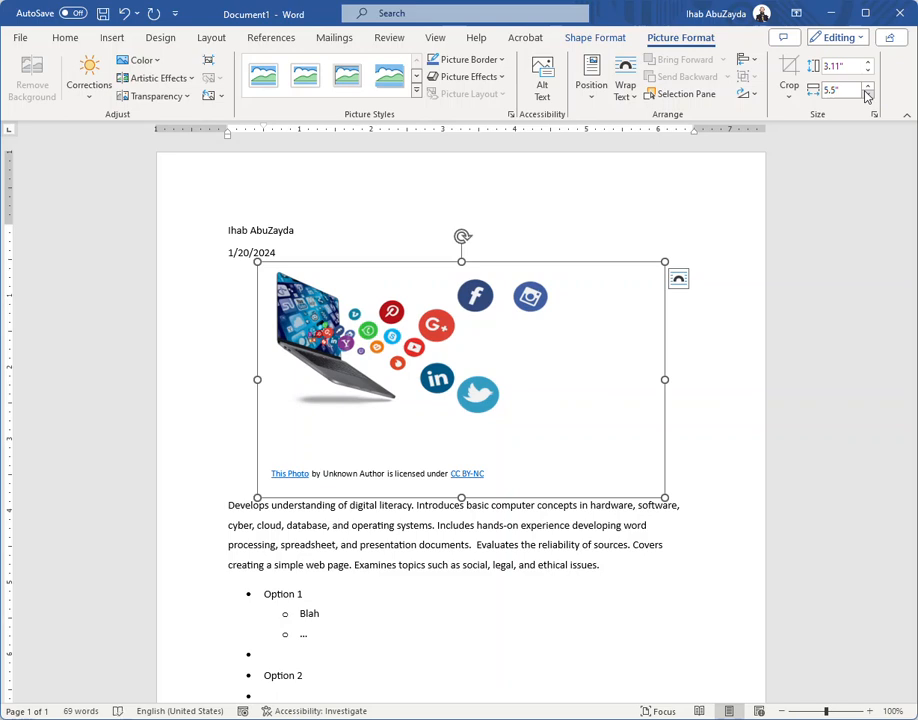
Resize the frame holding the picture and its caption to about 2.87 inches high and 5.02 inches wide.
click(556, 398)
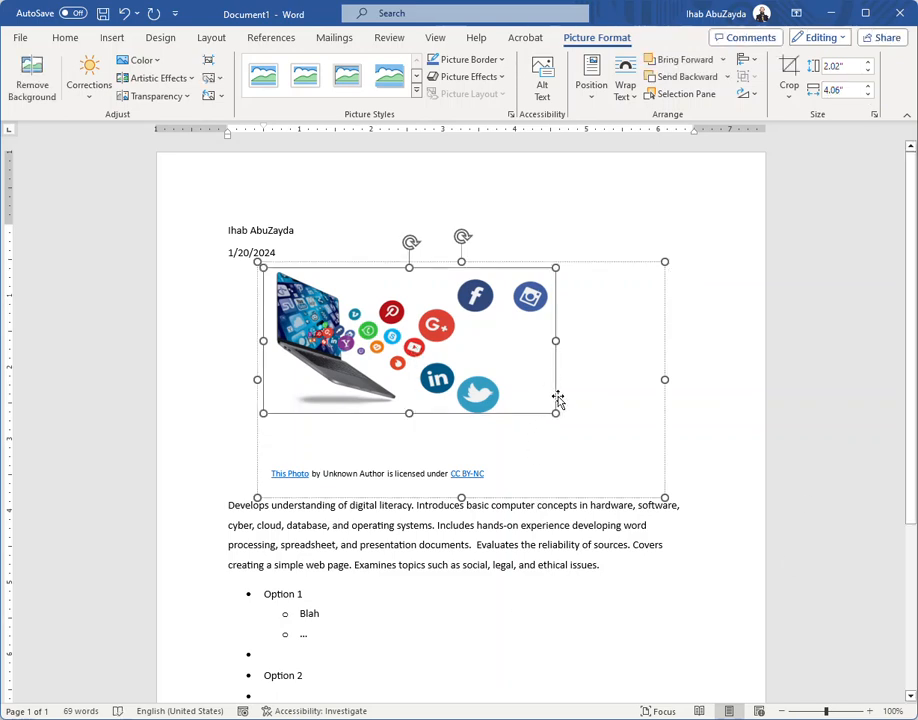
drag(361, 288, 314, 284)
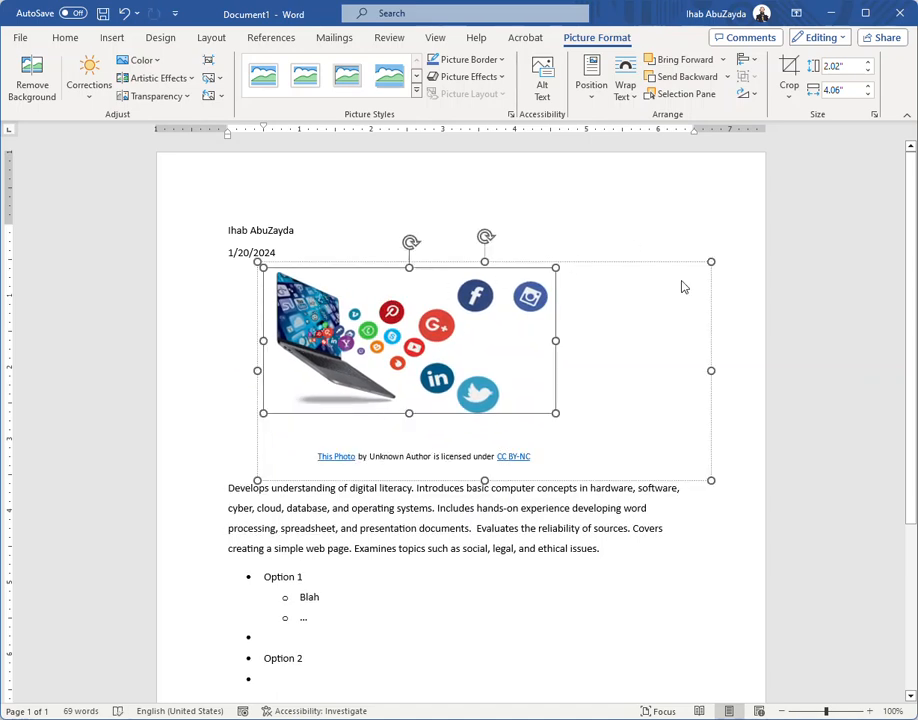
drag(711, 372, 630, 370)
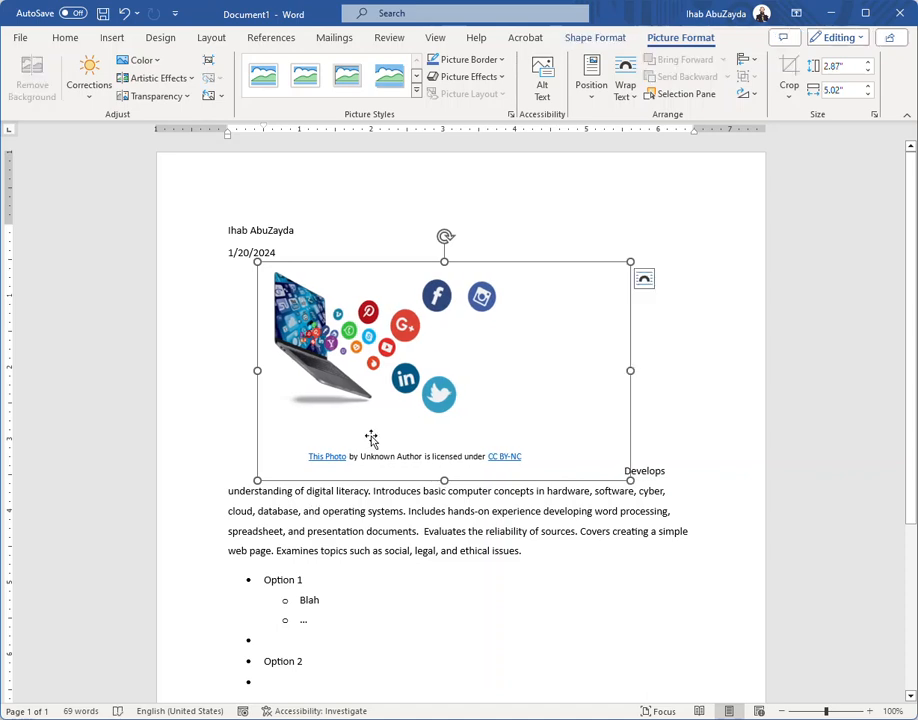
Try shrinking the frame to about 1.59 by 2.89 inches and moving it onto the date line, and undo both changes.
drag(251, 256, 271, 252)
key(ctrl+z)
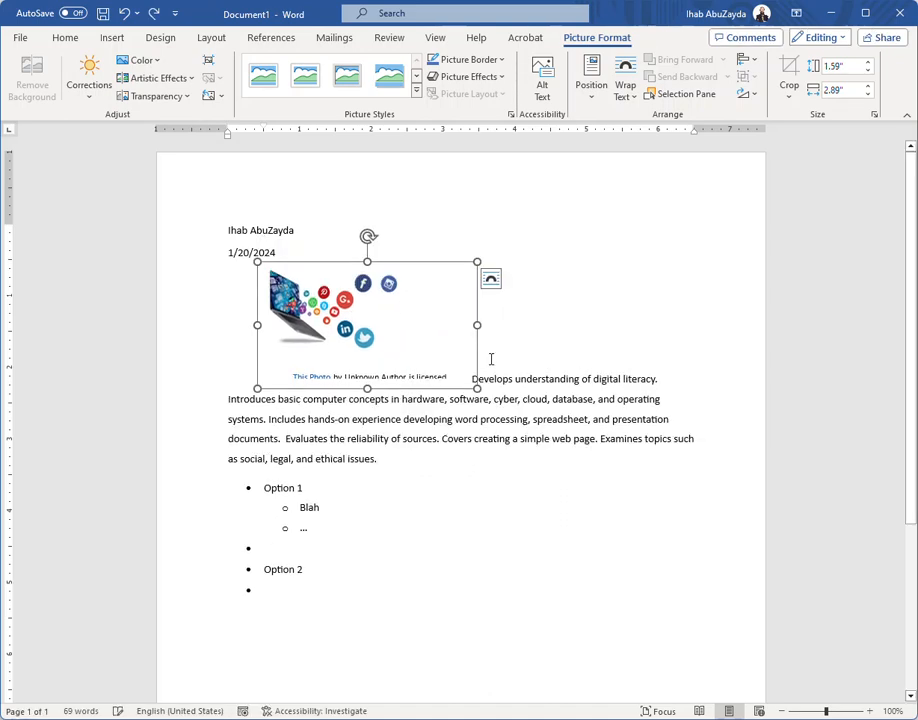
drag(312, 262, 303, 264)
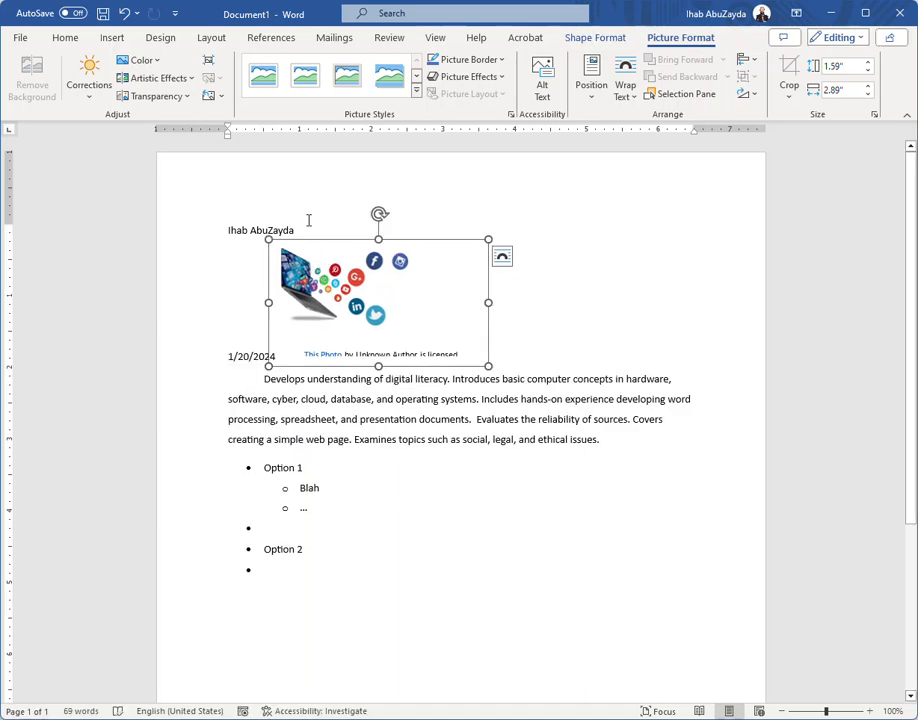
key(ctrl+z)
key(ctrl+z)
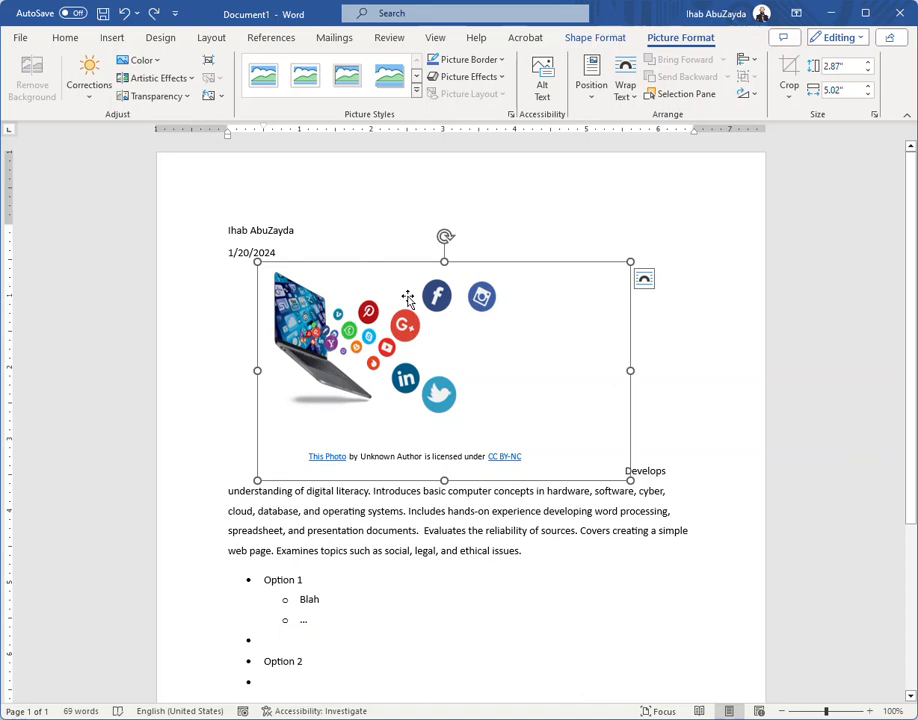
Shrink the frame with the picture and caption to about 1.77 inches high and 3.27 inches wide.
drag(257, 262, 392, 350)
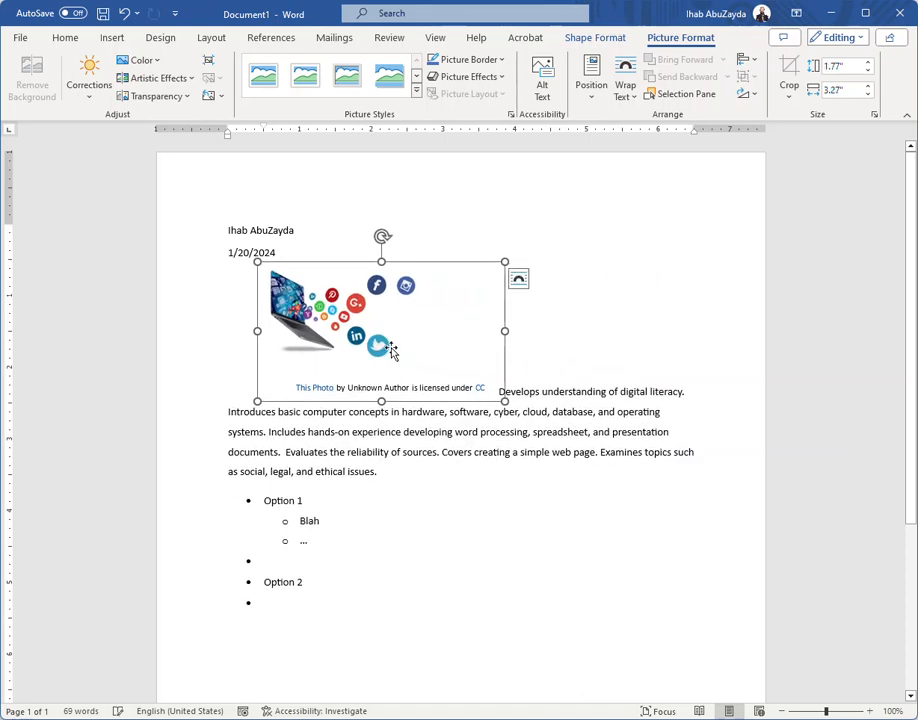
click(463, 266)
click(278, 207)
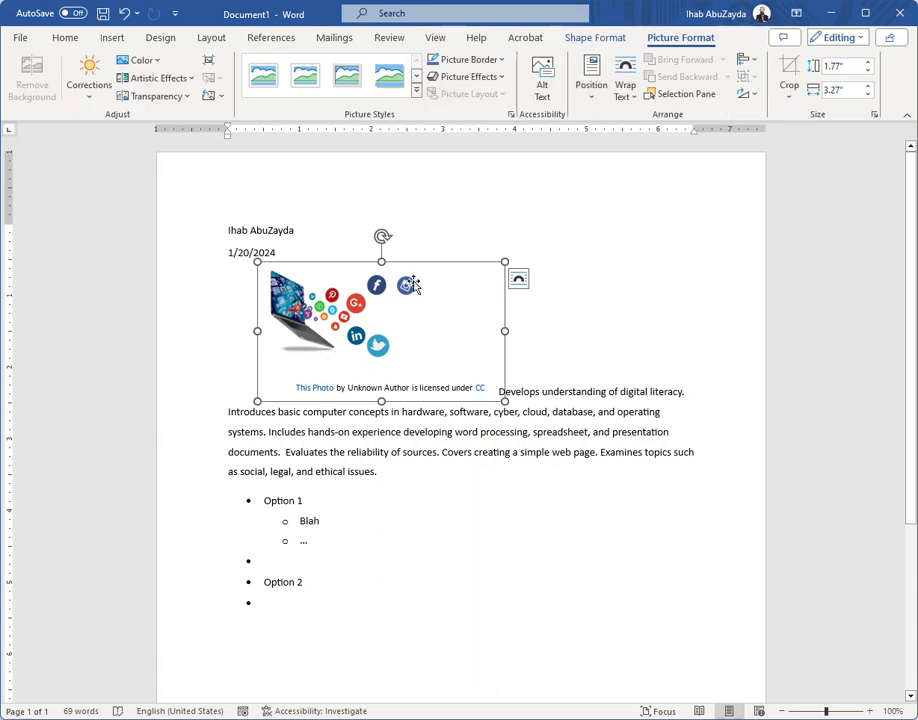
Set the frame's text wrapping to Square and move it into the empty area below the bulleted list.
click(519, 283)
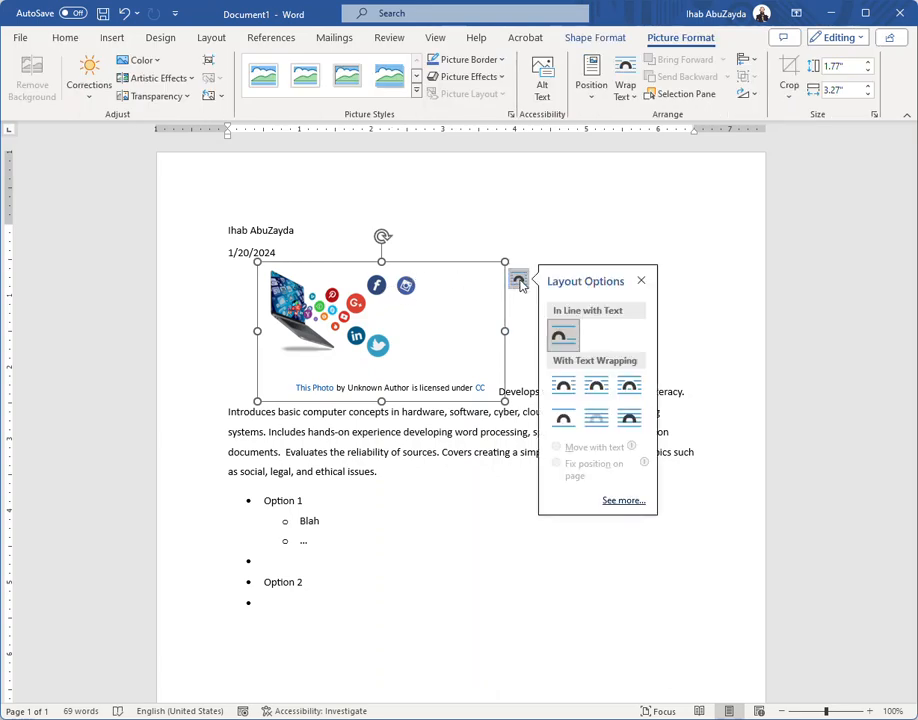
click(563, 388)
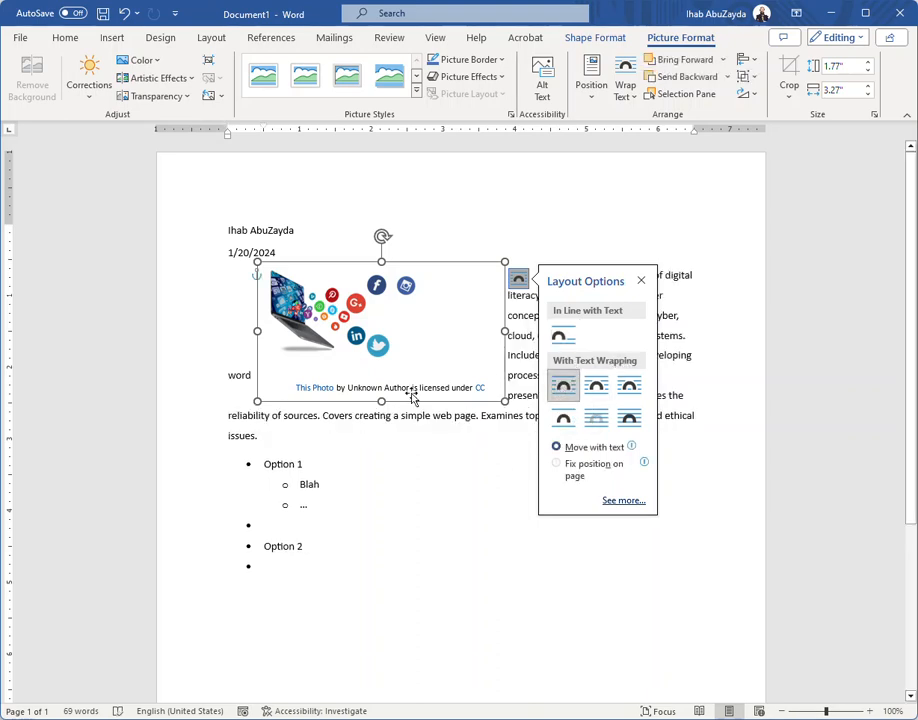
drag(414, 265, 380, 271)
drag(380, 274, 467, 527)
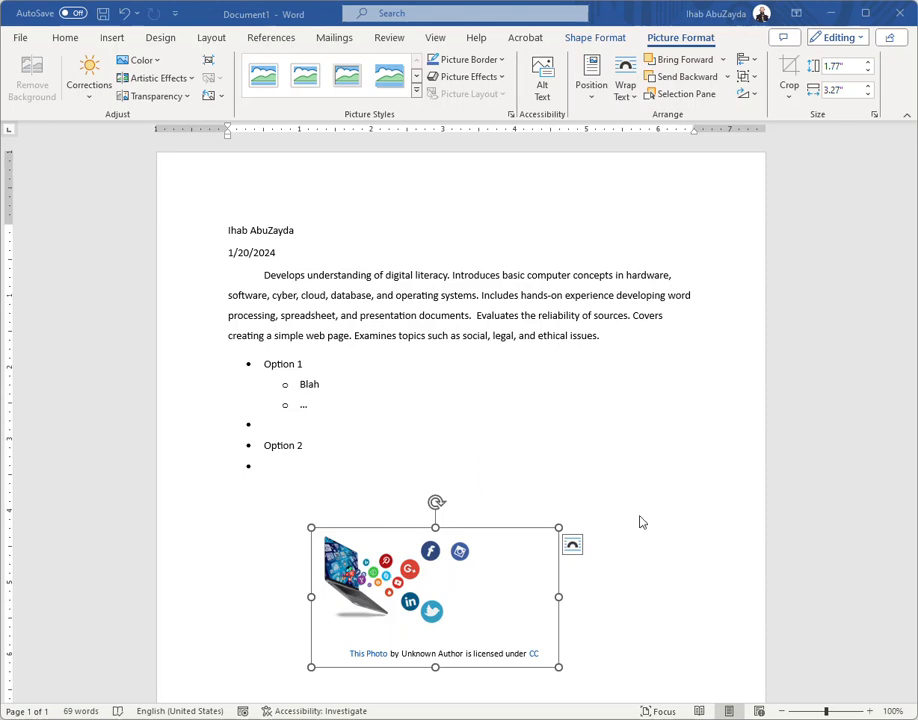
Apply the Slice theme to the document.
click(397, 284)
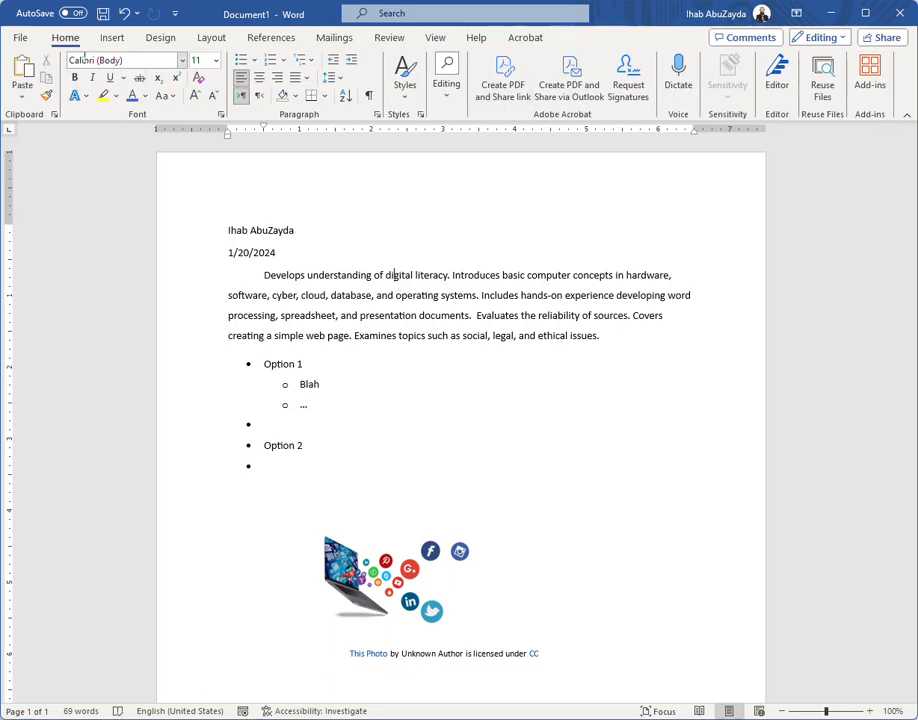
click(161, 39)
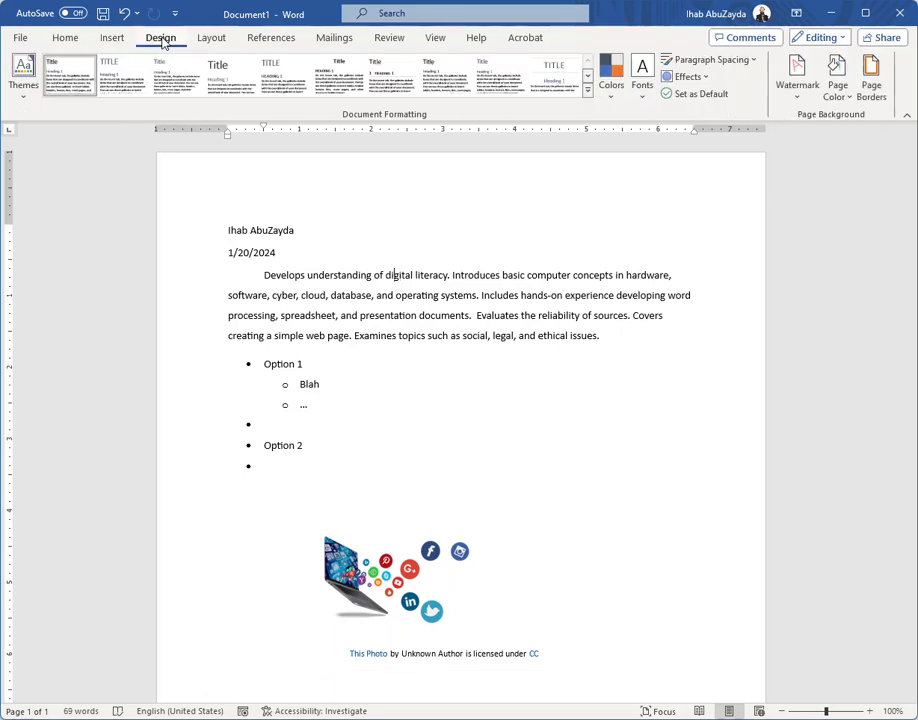
click(24, 72)
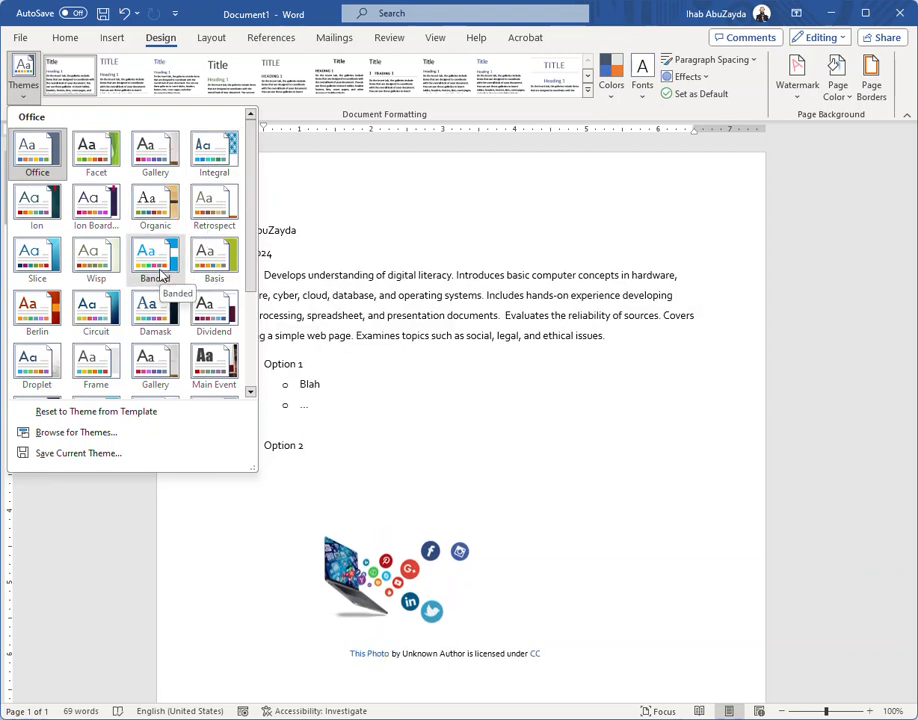
click(38, 262)
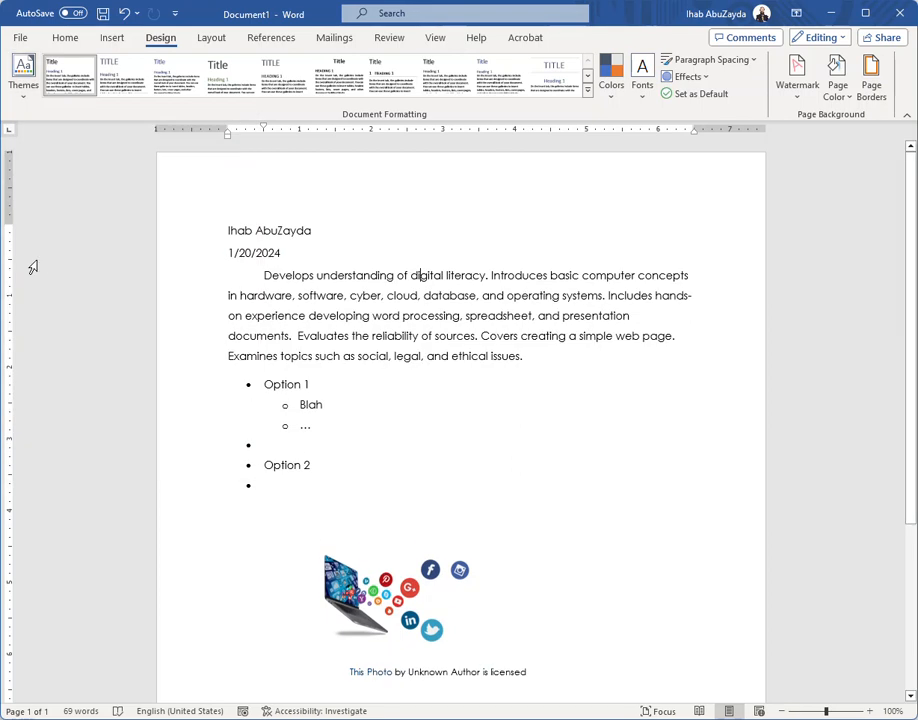
click(419, 275)
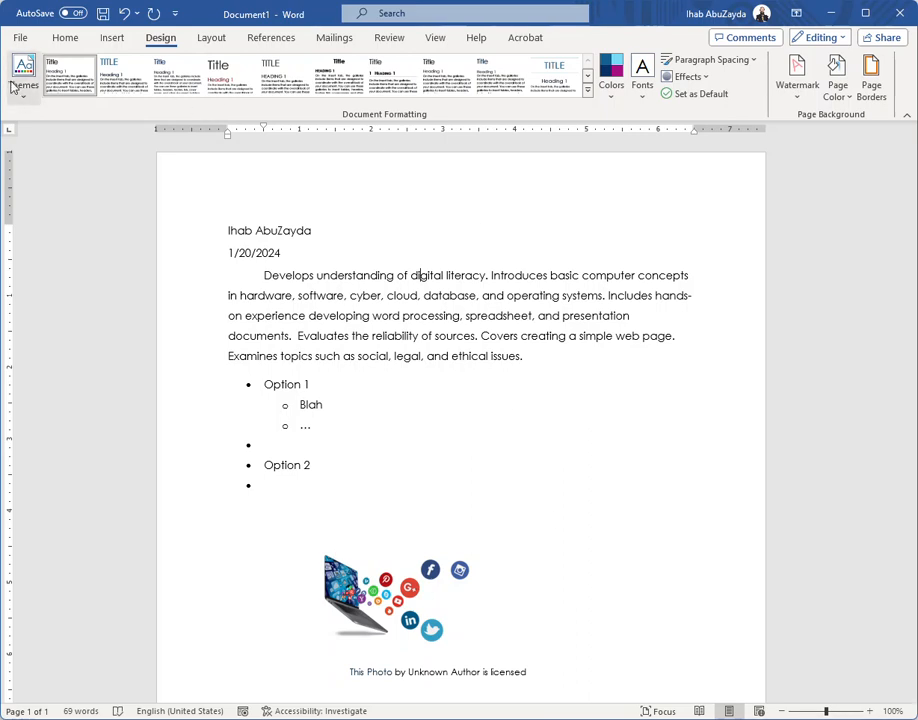
click(614, 80)
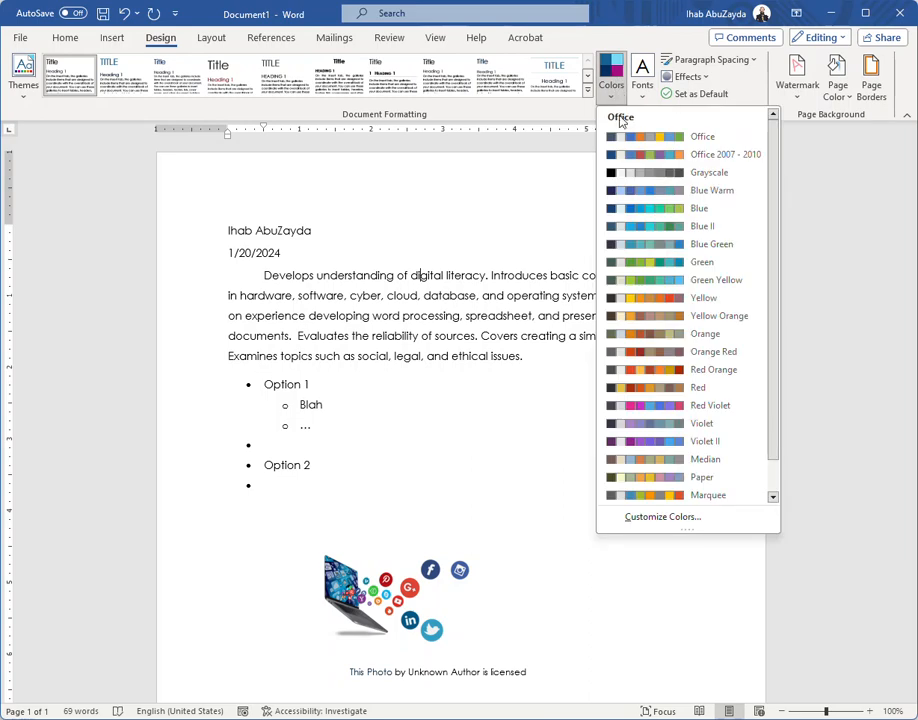
click(65, 38)
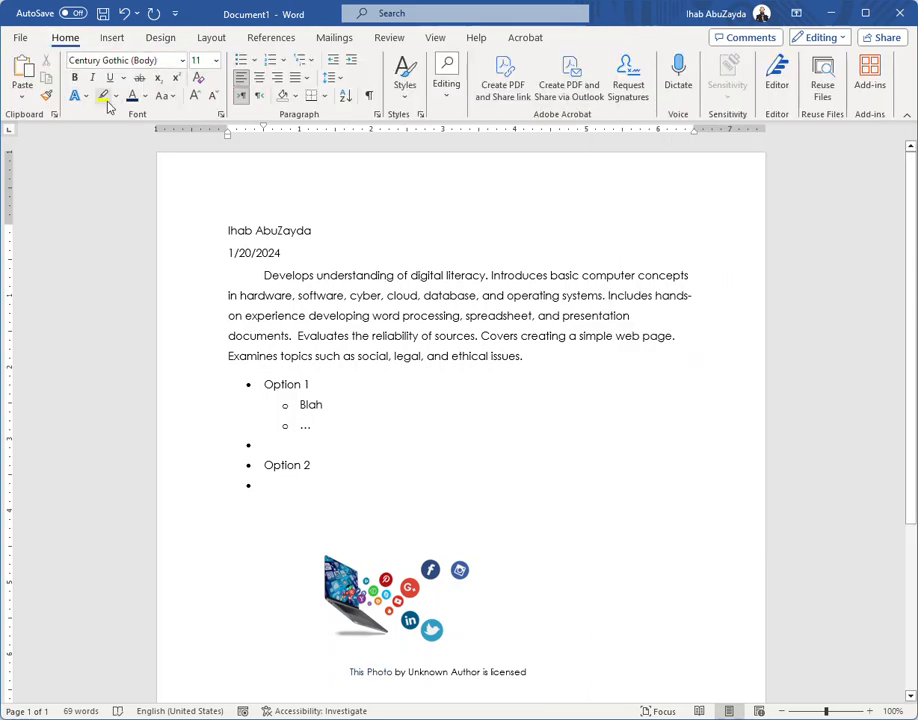
click(145, 96)
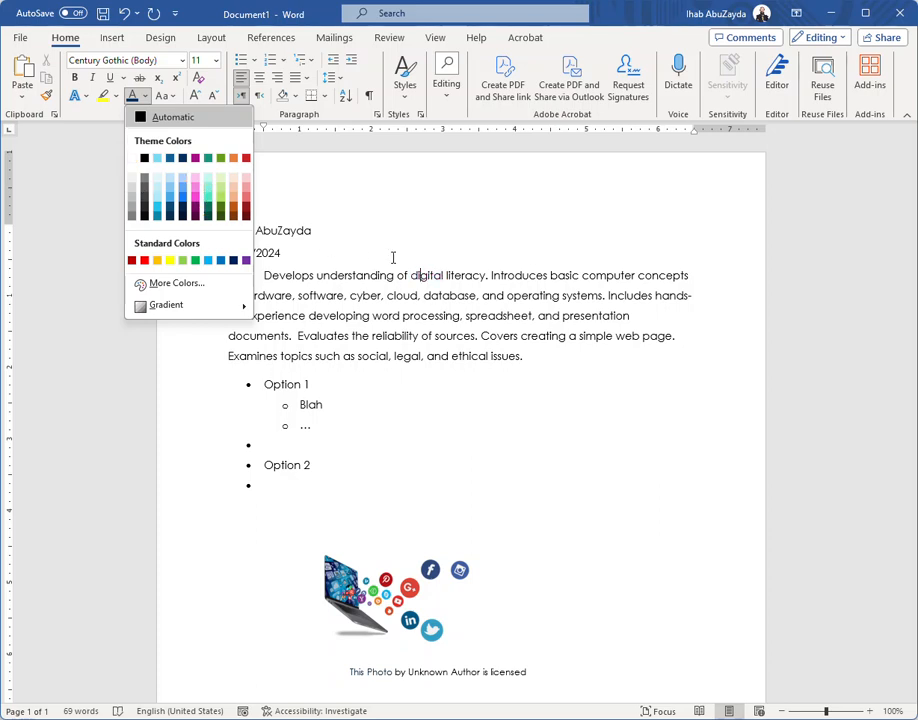
click(459, 293)
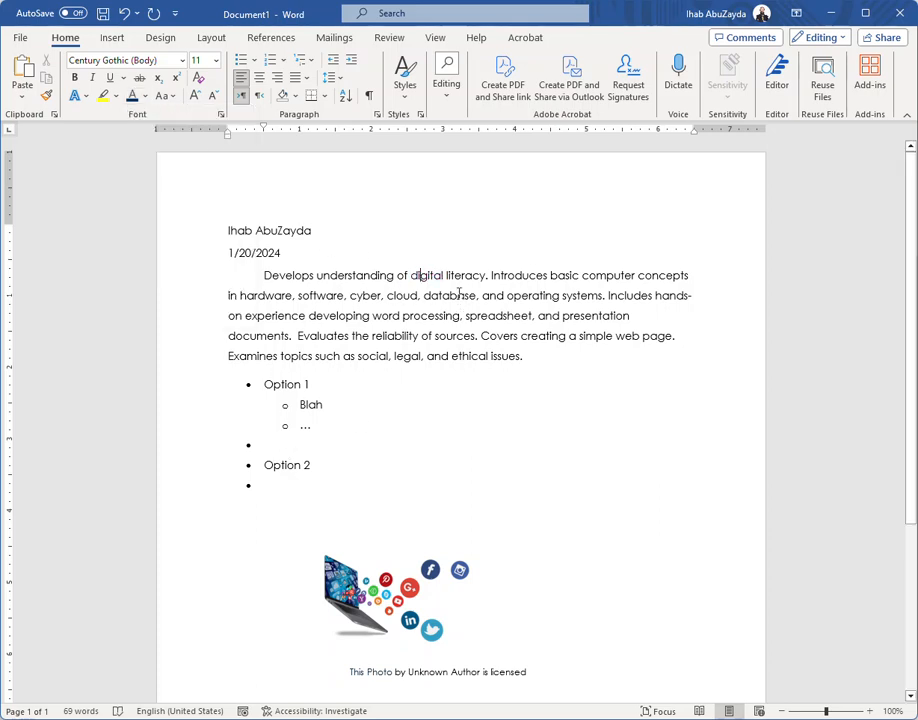
Add and post the comment "Define digital literacy" on the words "digital literacy" in the paragraph's first sentence.
drag(411, 275, 472, 277)
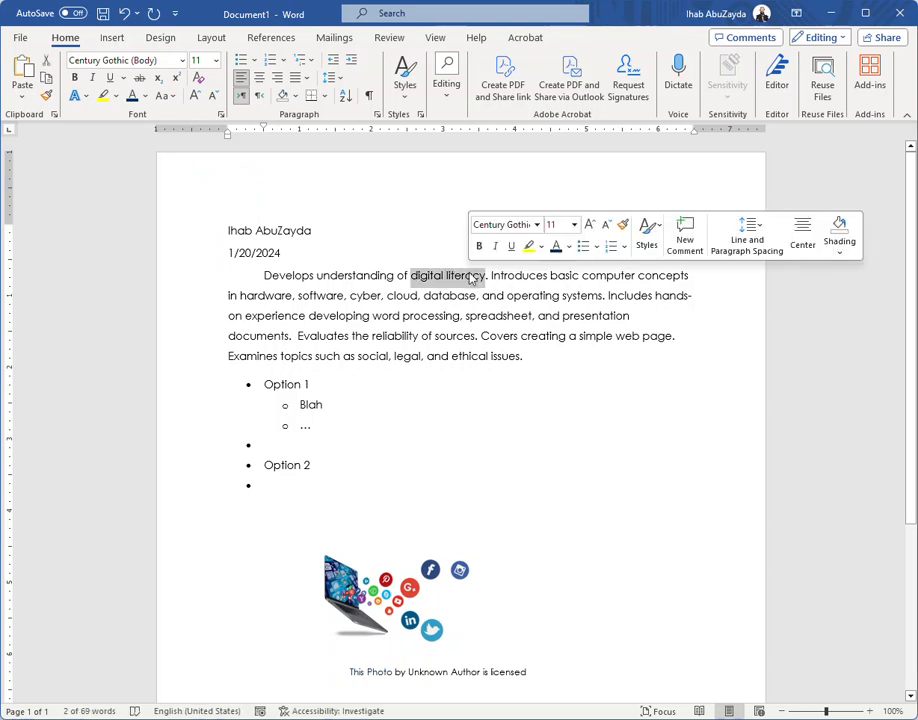
click(274, 38)
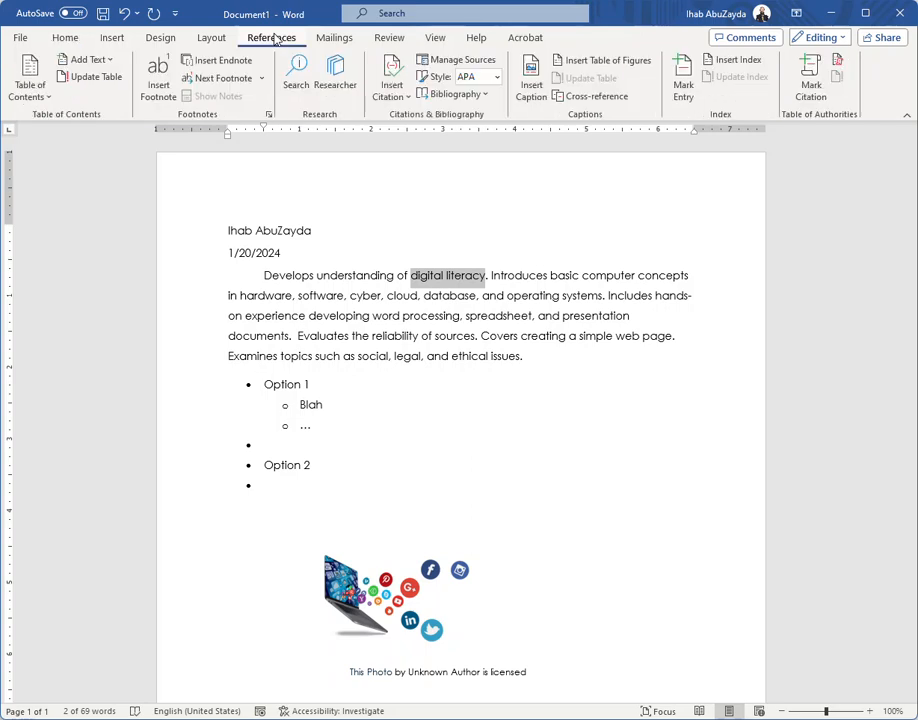
click(334, 38)
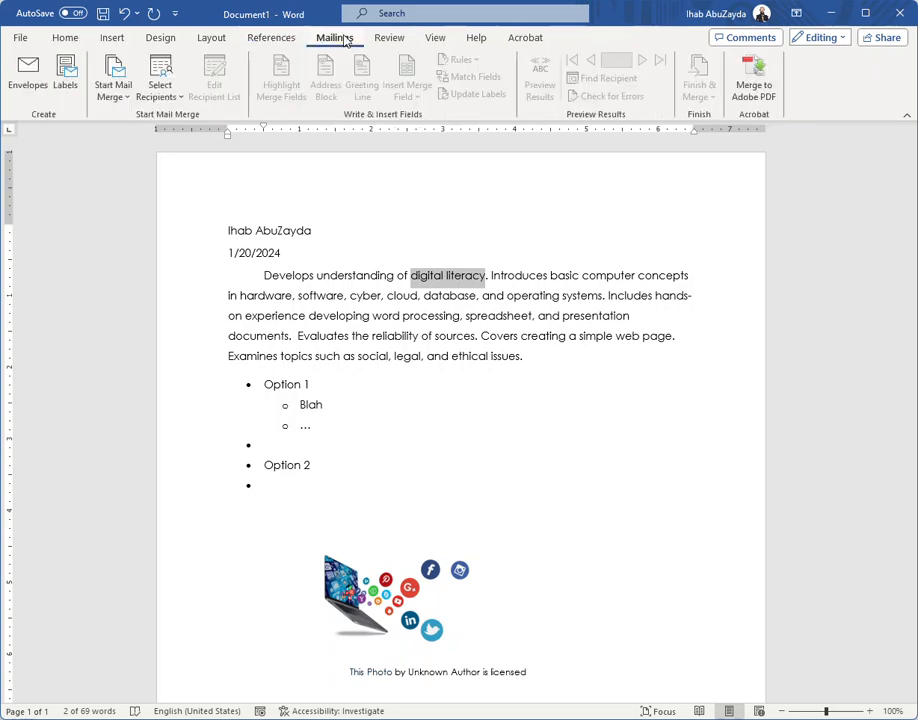
click(389, 39)
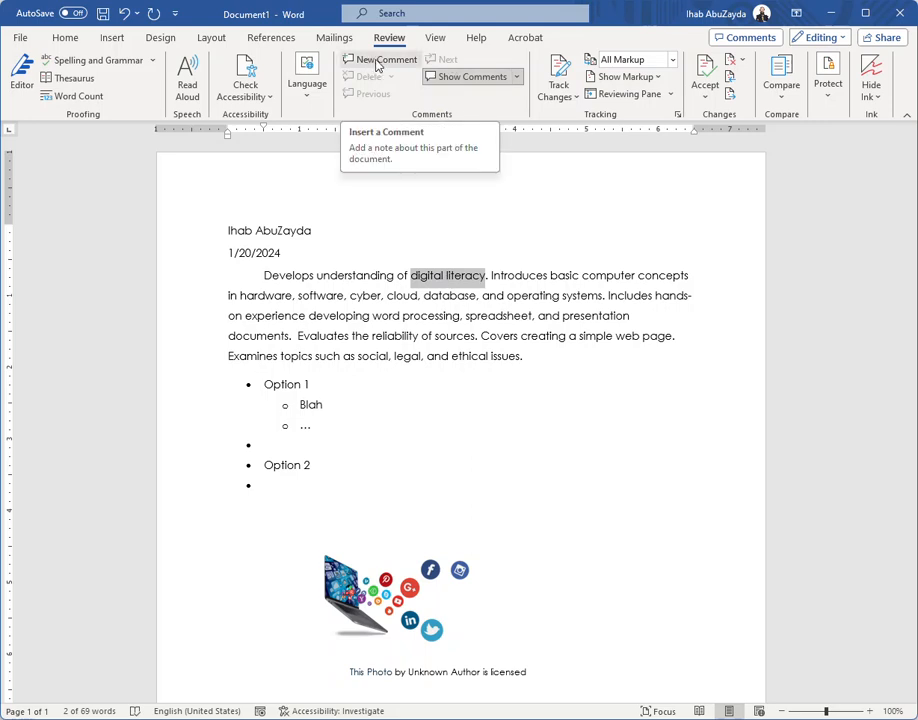
click(376, 62)
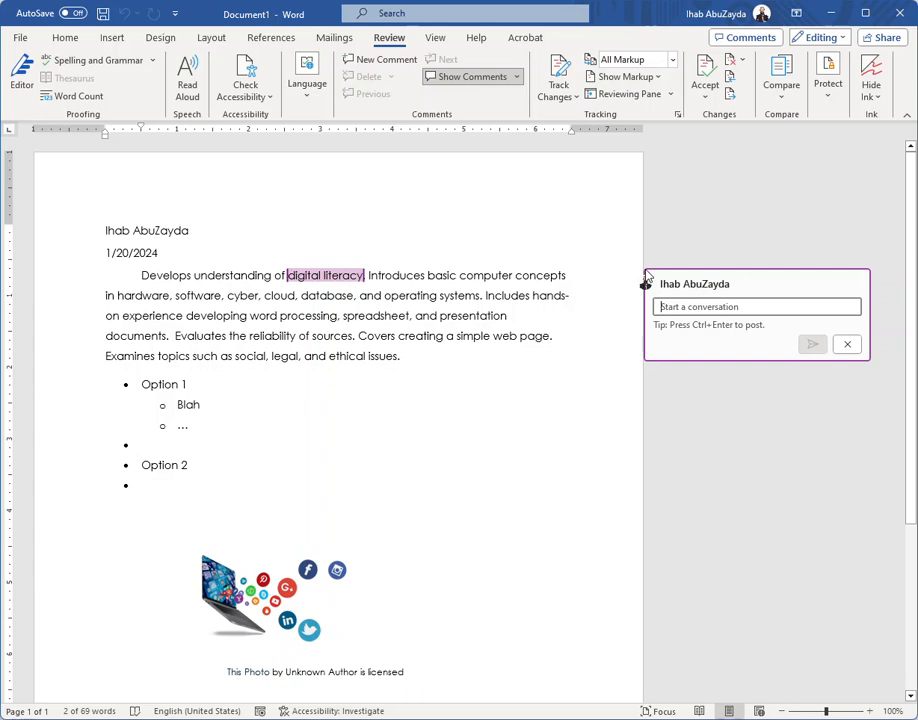
text(Define digital literacy)
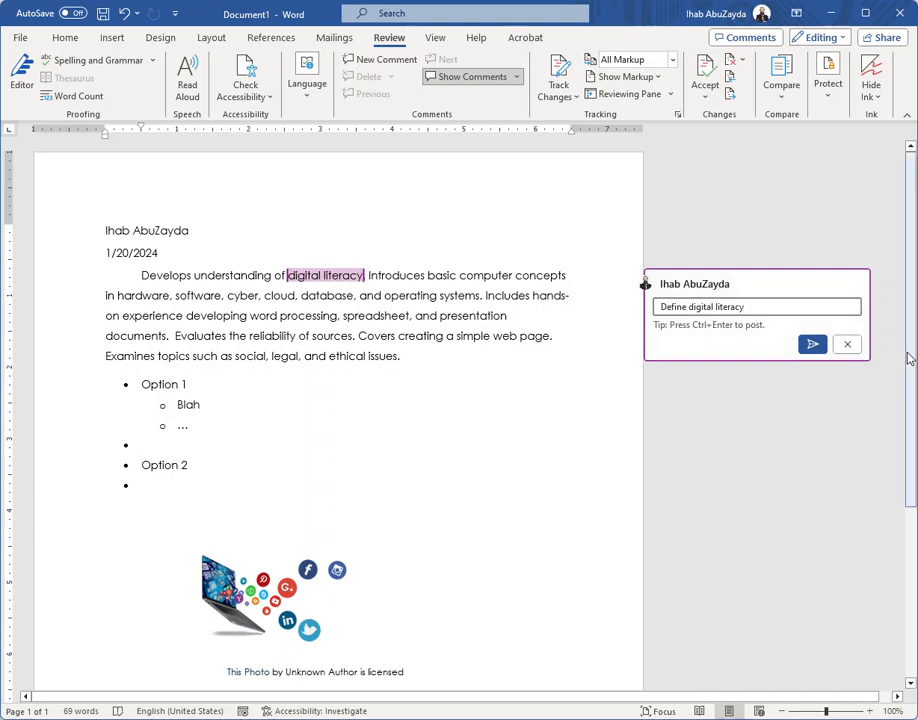
click(812, 344)
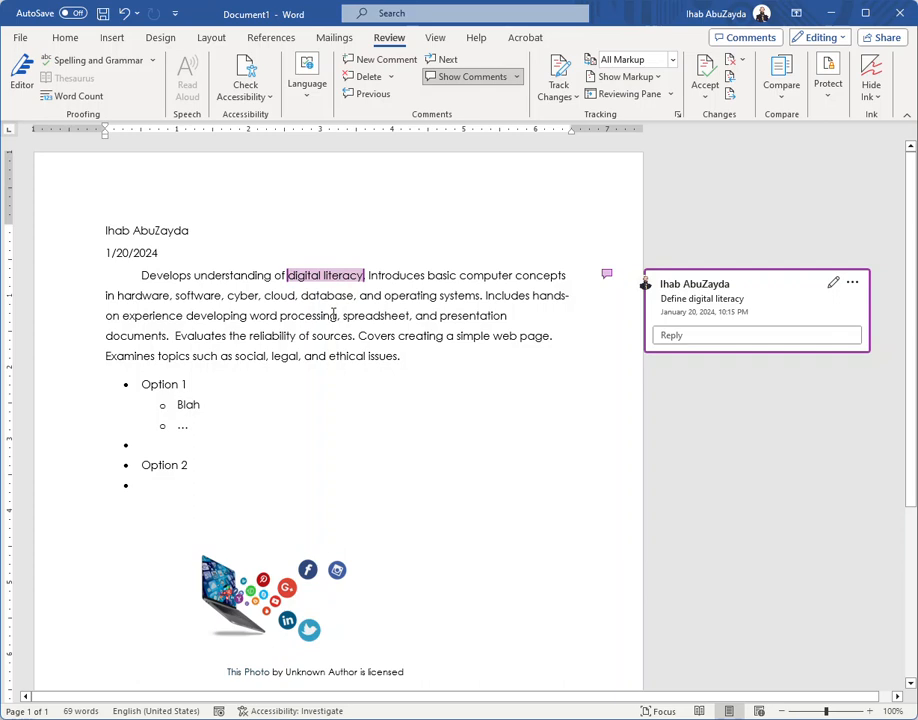
scroll(333, 313, down, 4)
scroll(342, 367, up, 4)
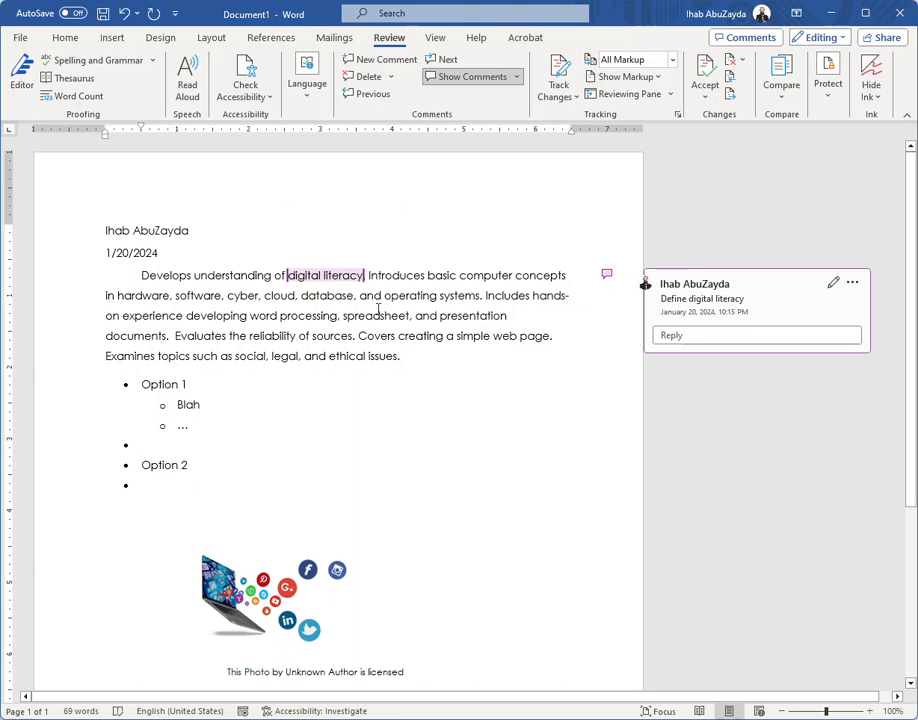
click(430, 304)
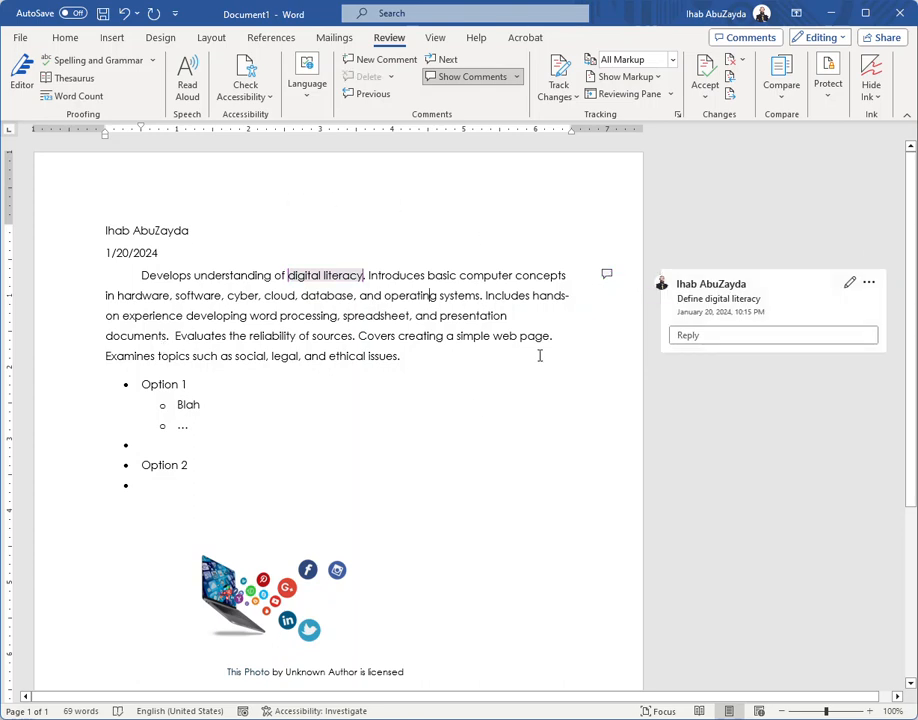
Search the document for "Cyber" and for "social".
click(76, 40)
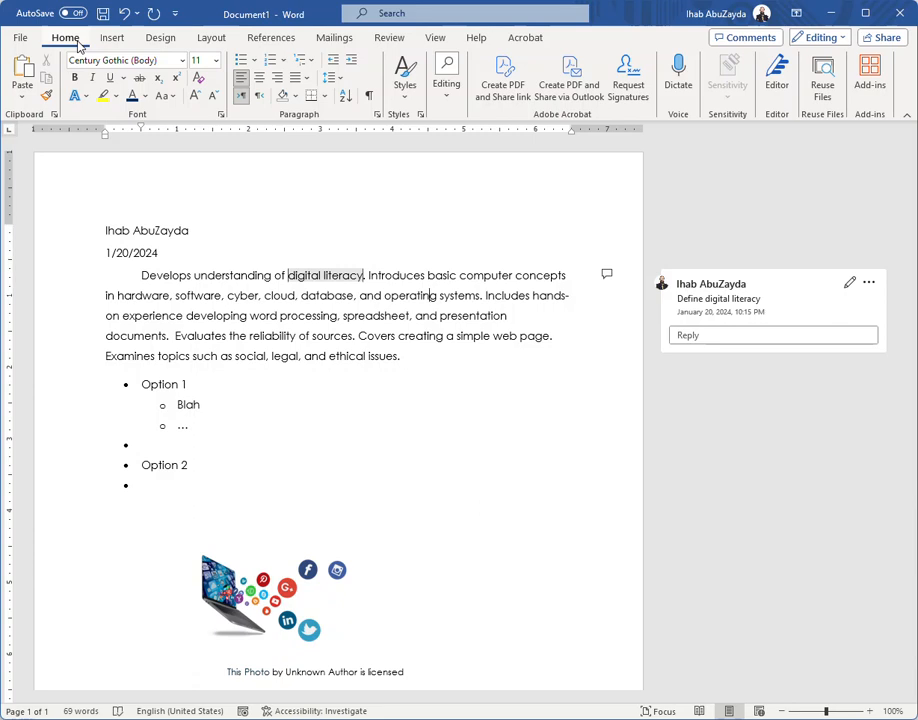
click(446, 86)
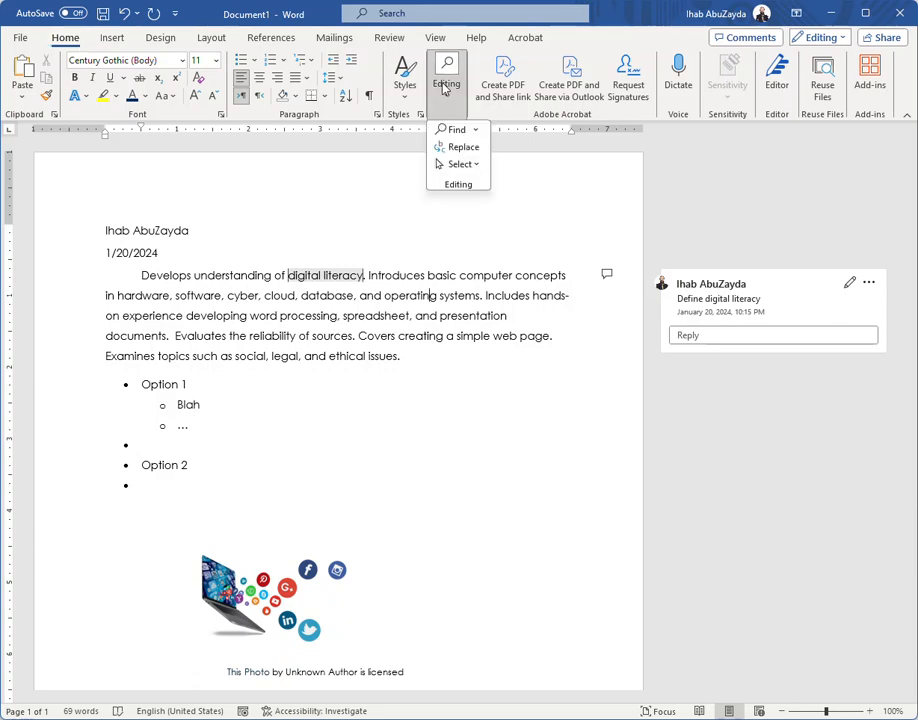
click(458, 131)
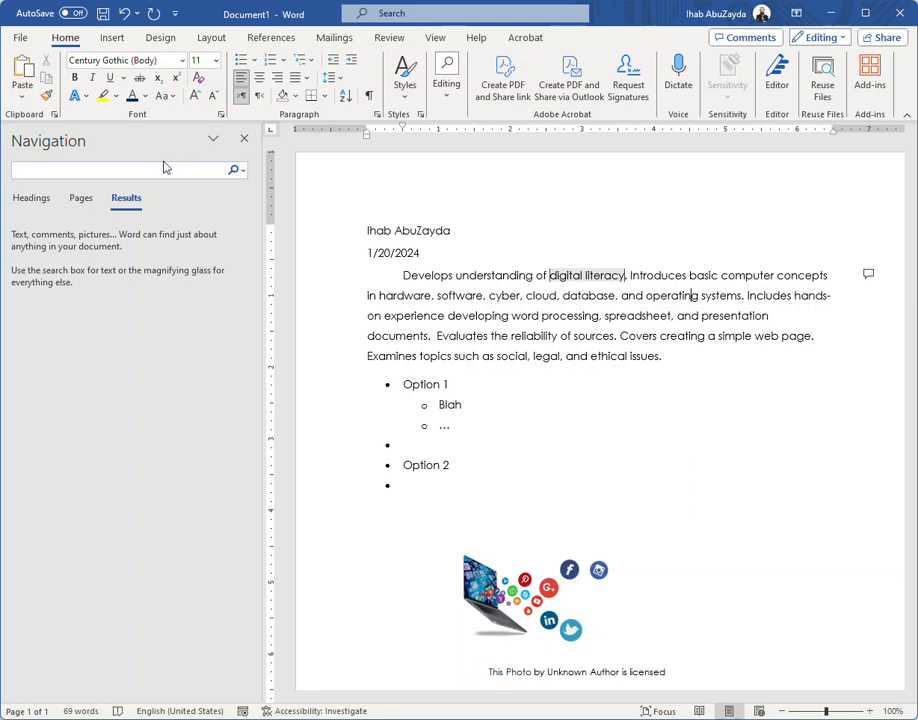
text(Cyber)
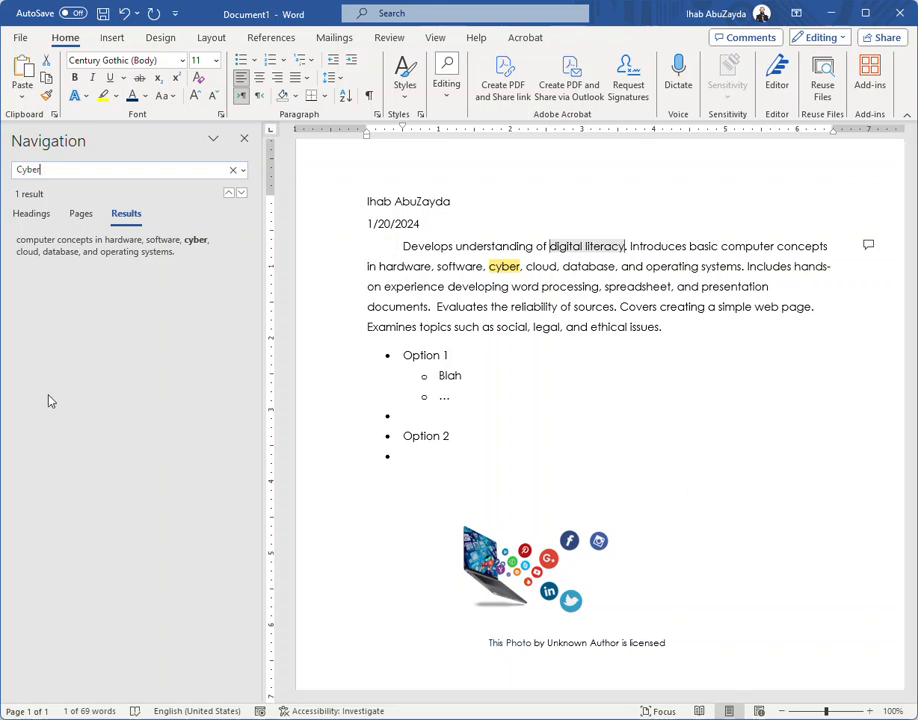
double_click(26, 172)
text(social)
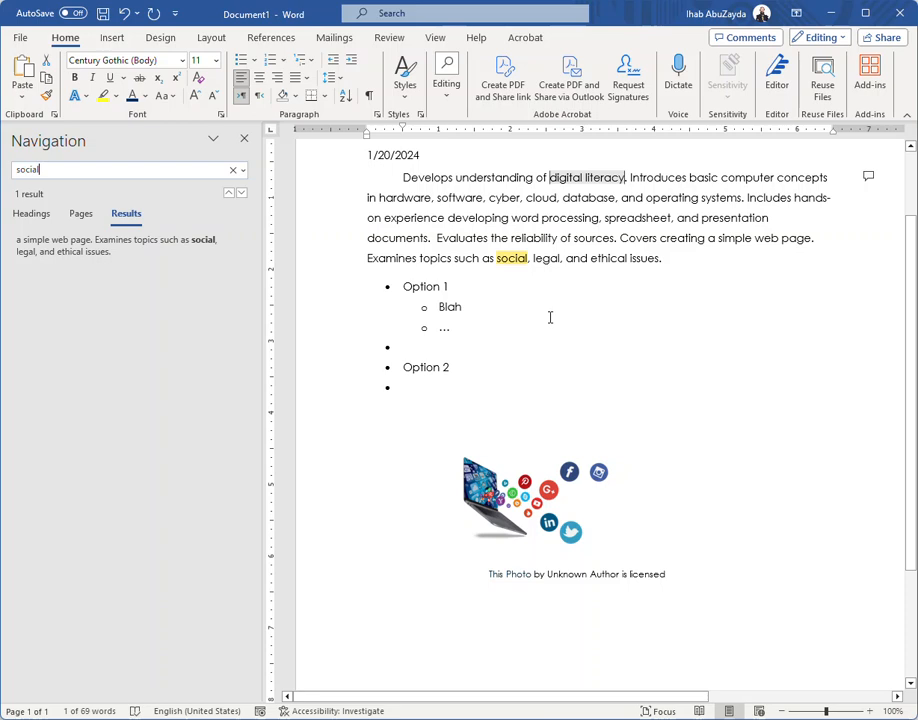
scroll(549, 316, up, 1)
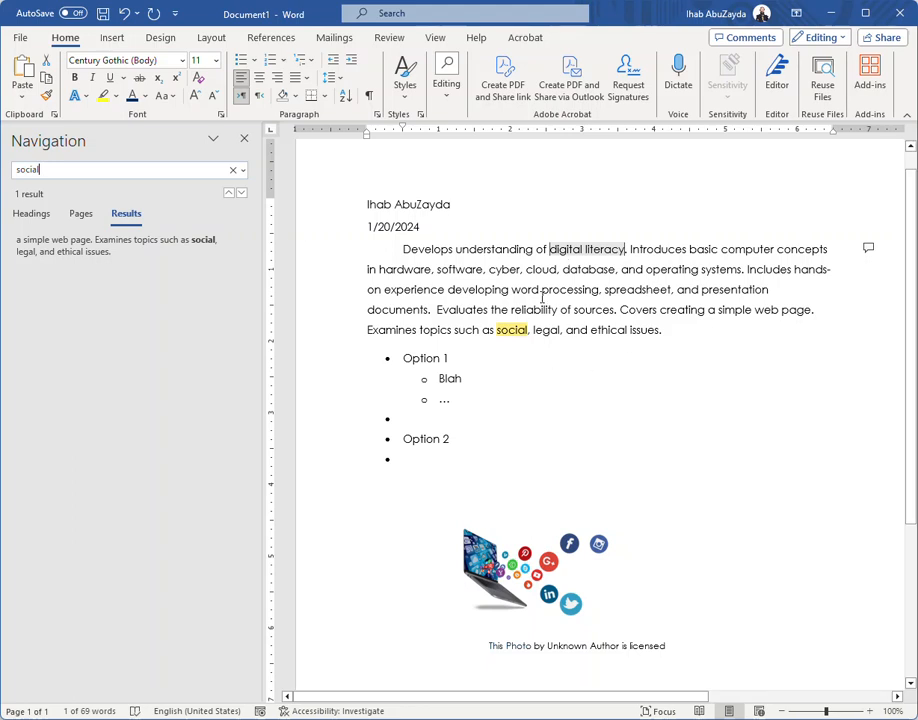
double_click(566, 247)
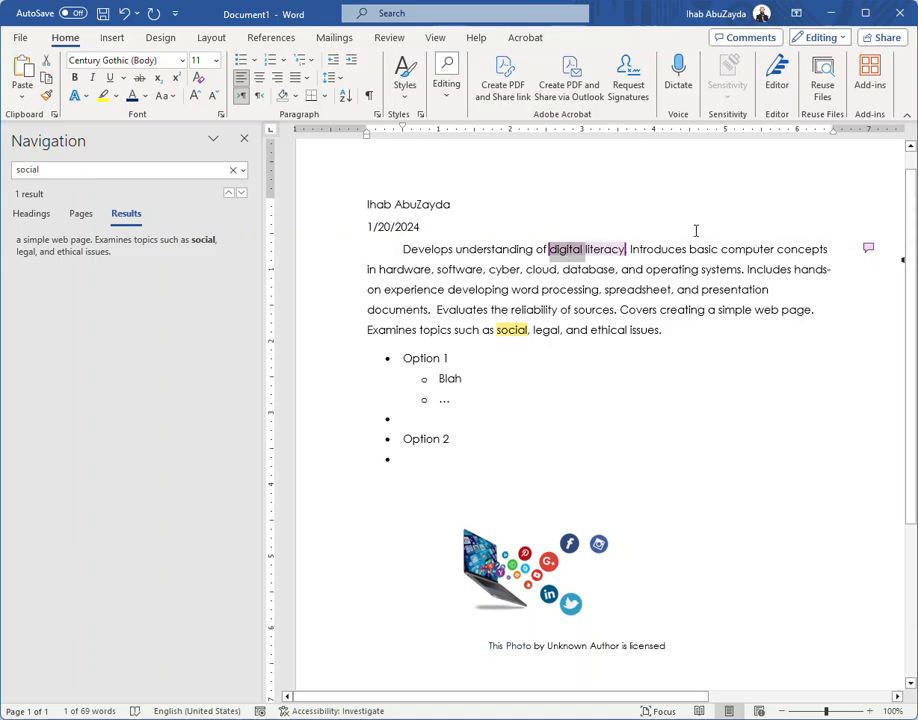
double_click(498, 250)
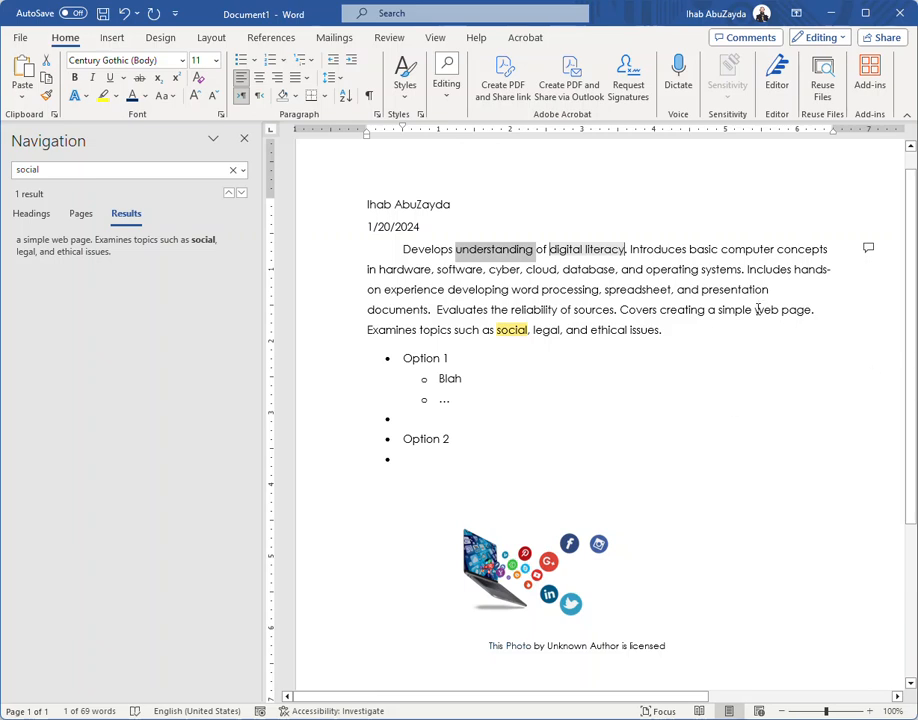
click(481, 519)
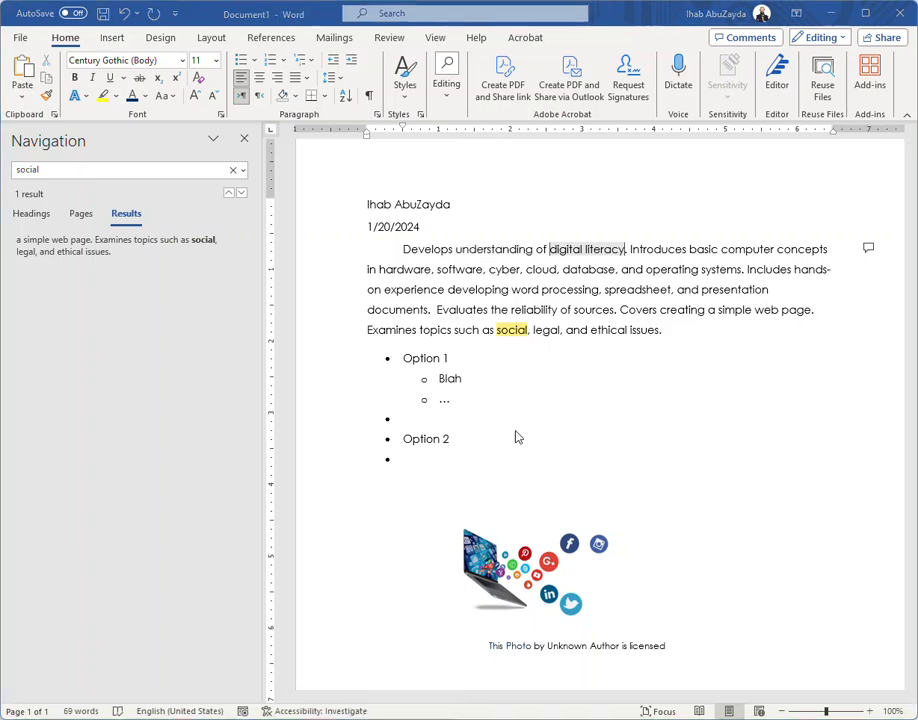
Replace all occurrences of "ethical" with "moral" in the document and close Find and Replace.
click(610, 331)
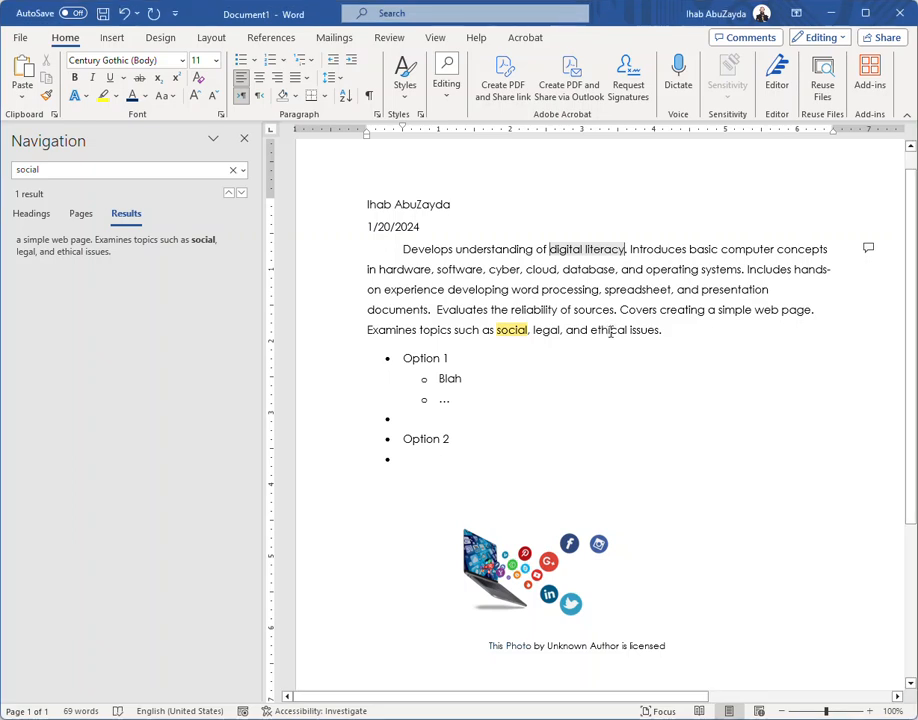
click(445, 88)
click(462, 148)
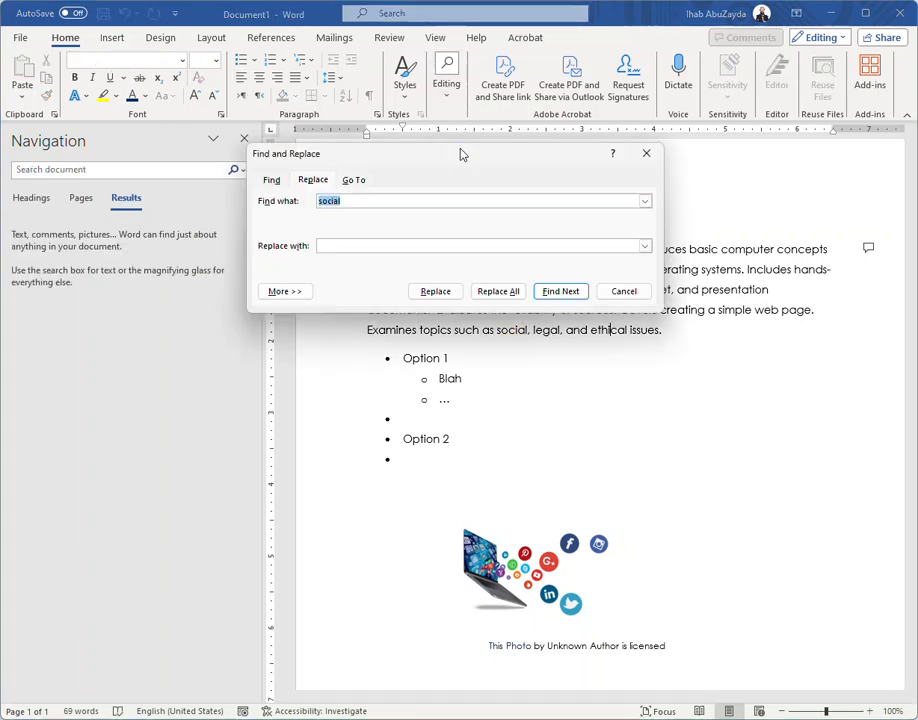
drag(430, 160, 409, 393)
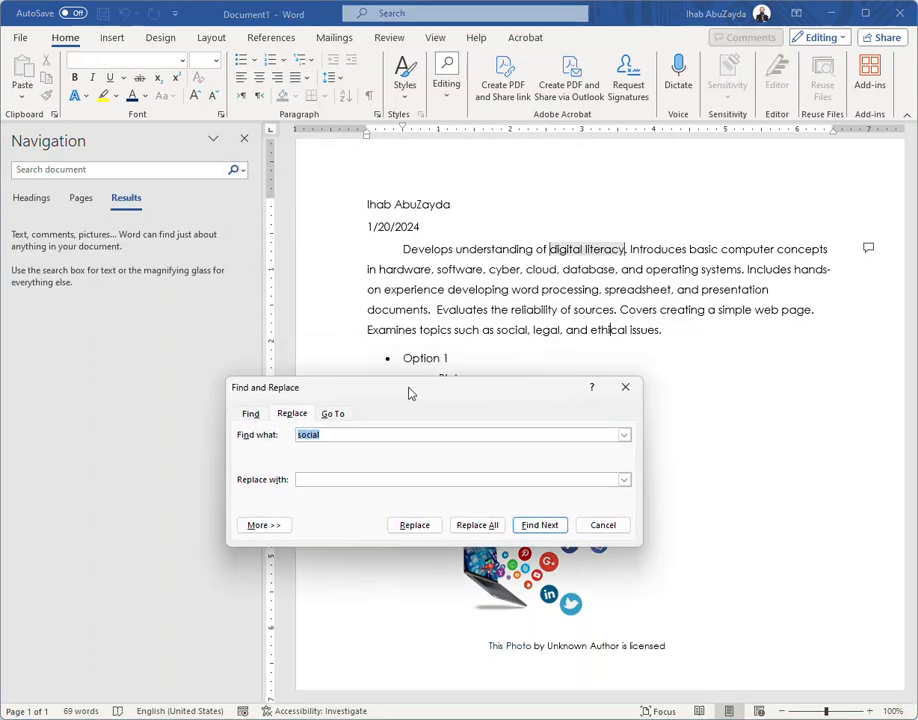
text(ethi)
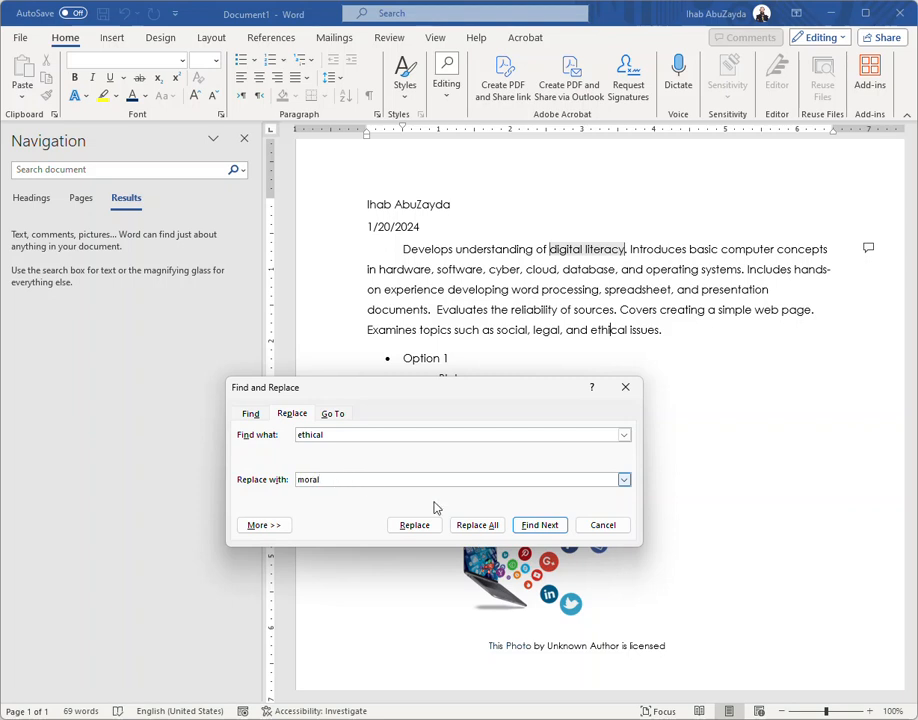
click(478, 527)
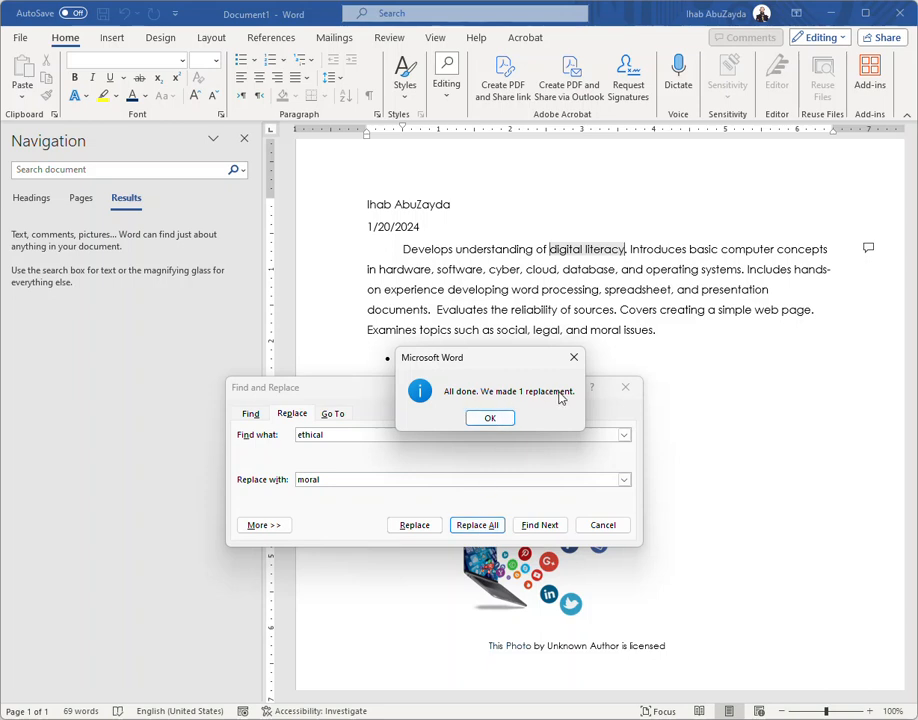
click(490, 418)
click(594, 527)
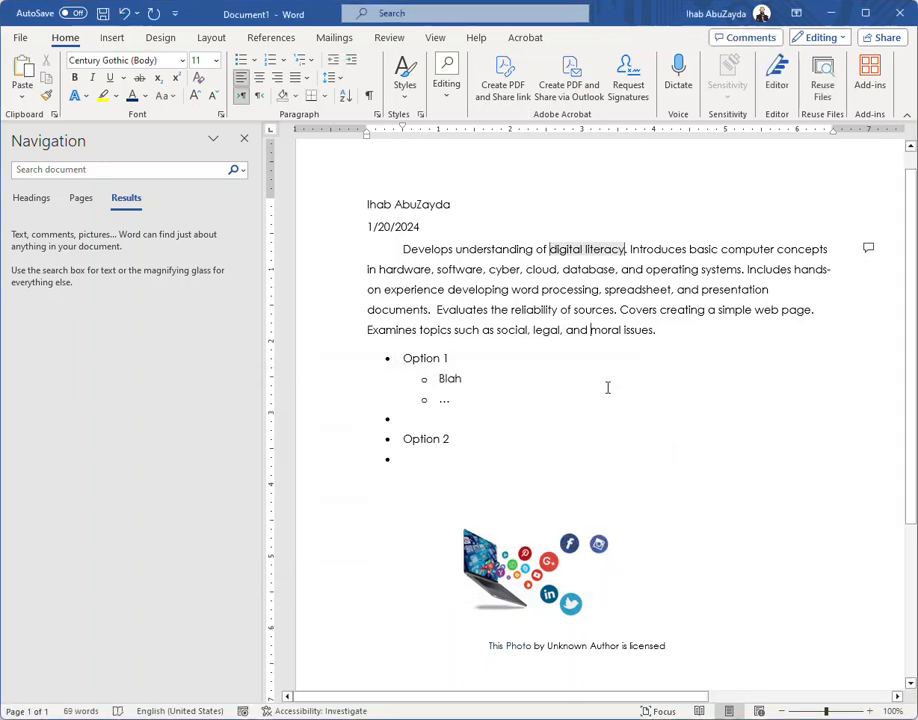
Examine the additional search options in Find and Replace, switching Match case on and off, and close it without replacing anything.
double_click(607, 331)
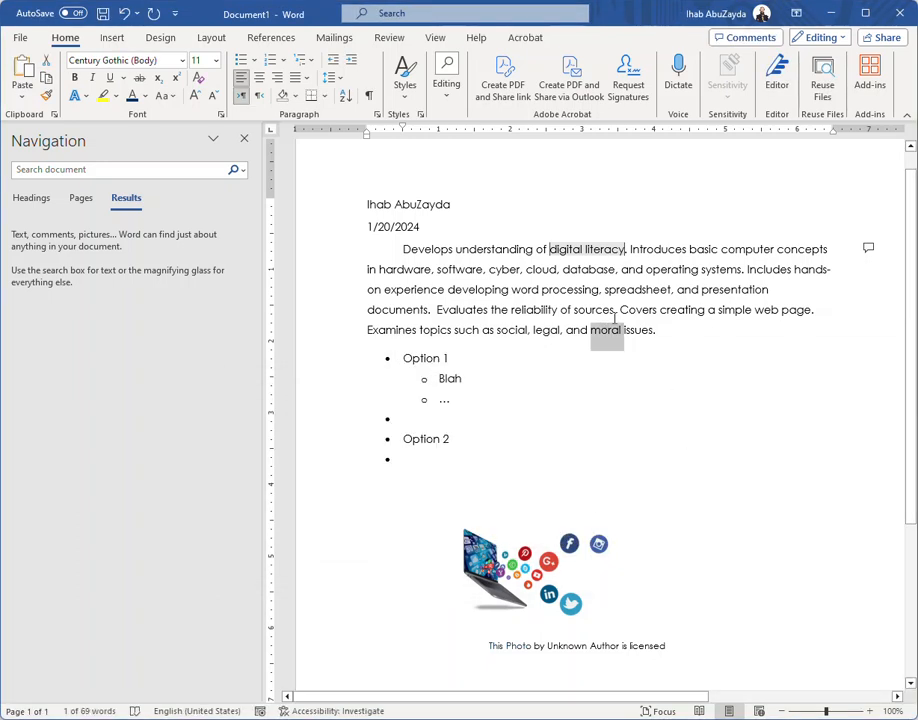
click(447, 88)
click(461, 147)
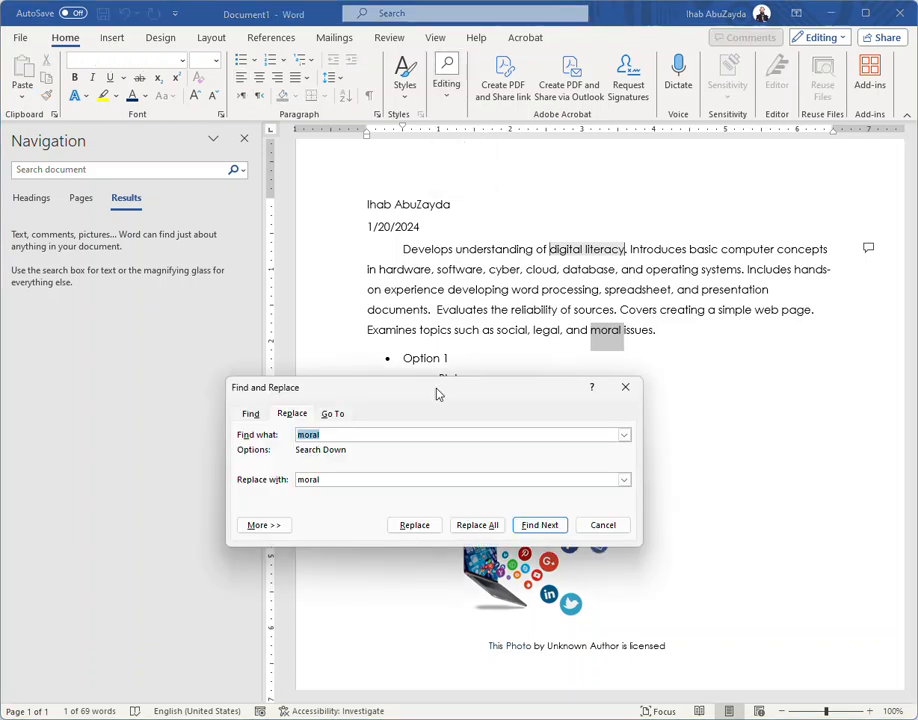
click(251, 526)
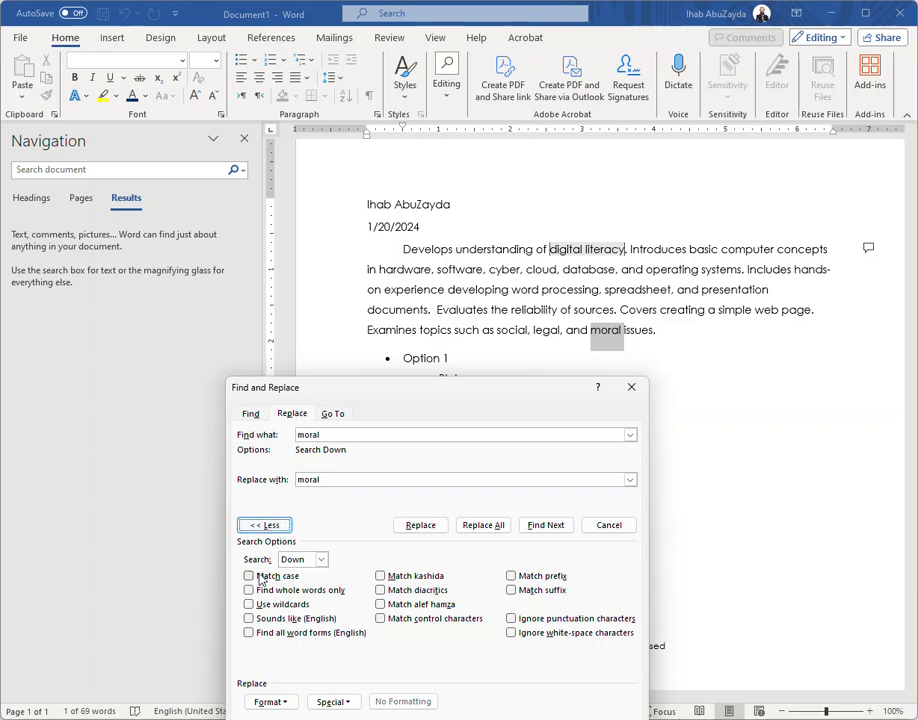
drag(361, 395, 351, 246)
click(239, 427)
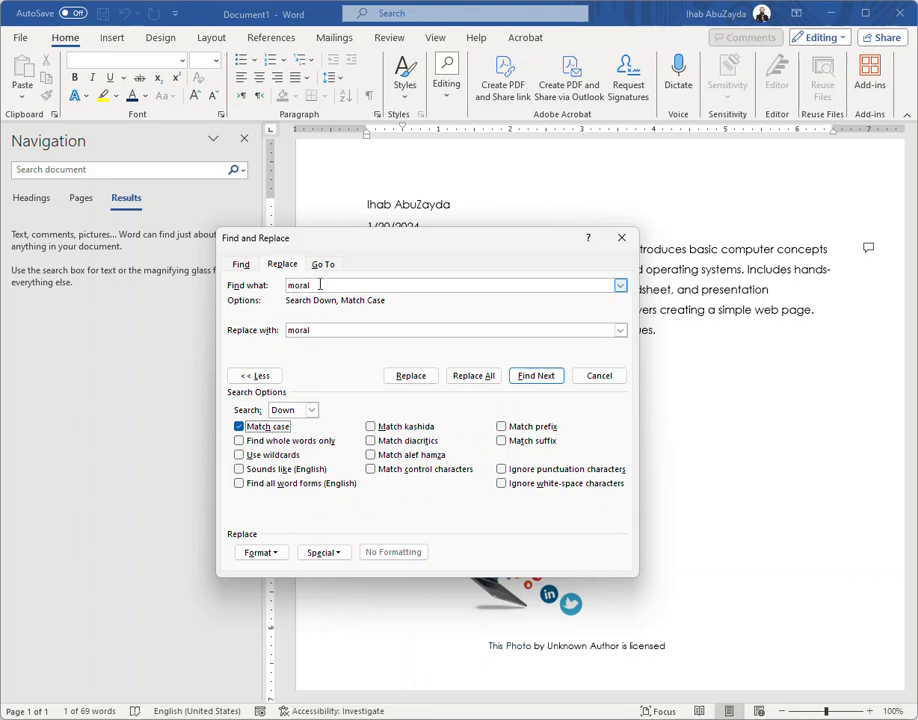
click(240, 427)
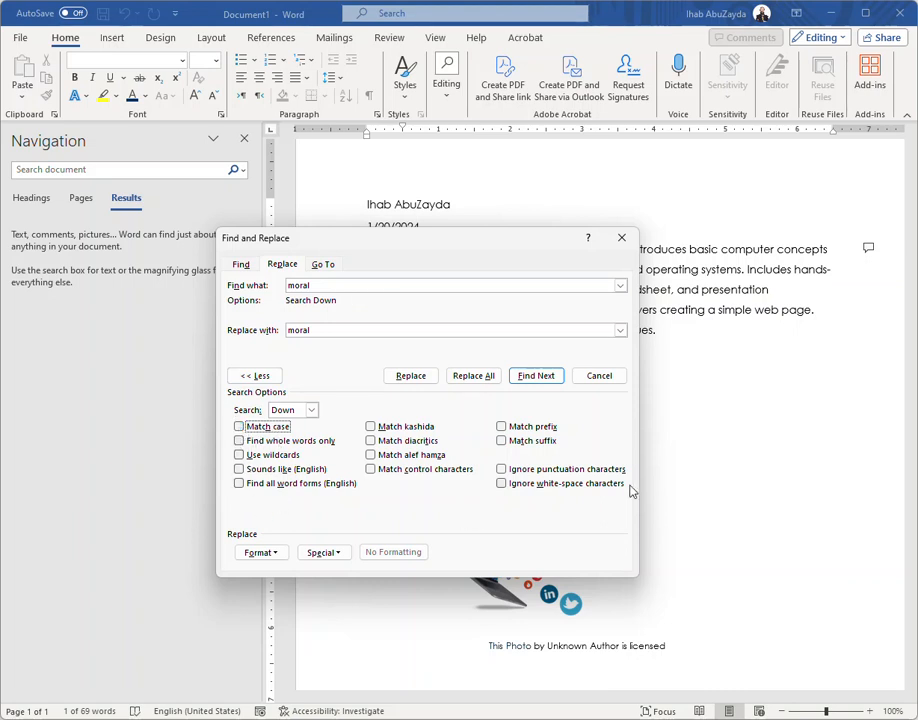
click(624, 239)
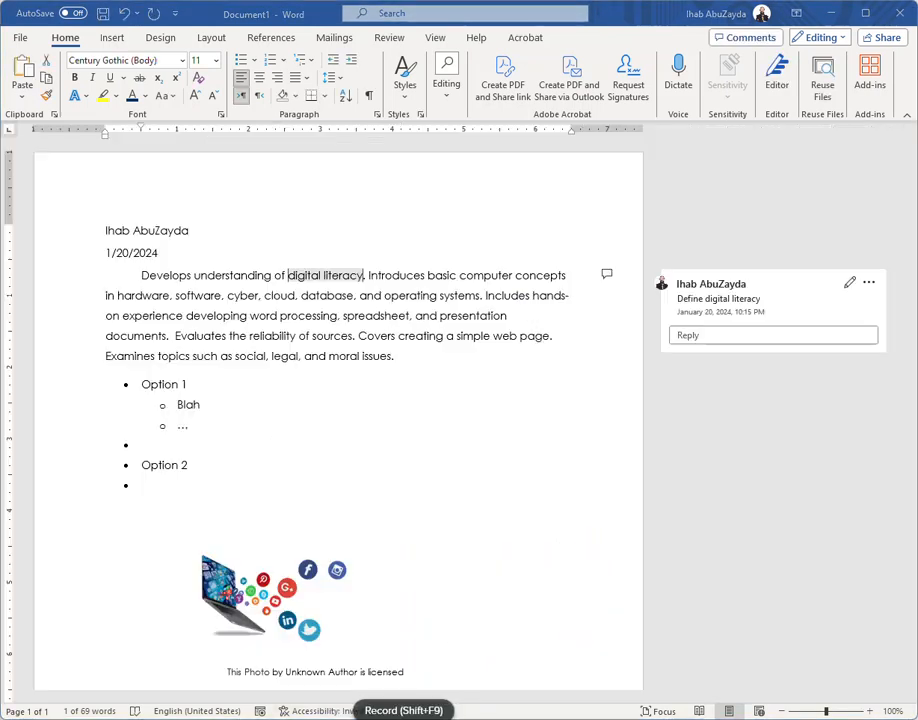
Delete the second "e" of "presentation" in the paragraph to create the misspelling "presntation".
click(463, 315)
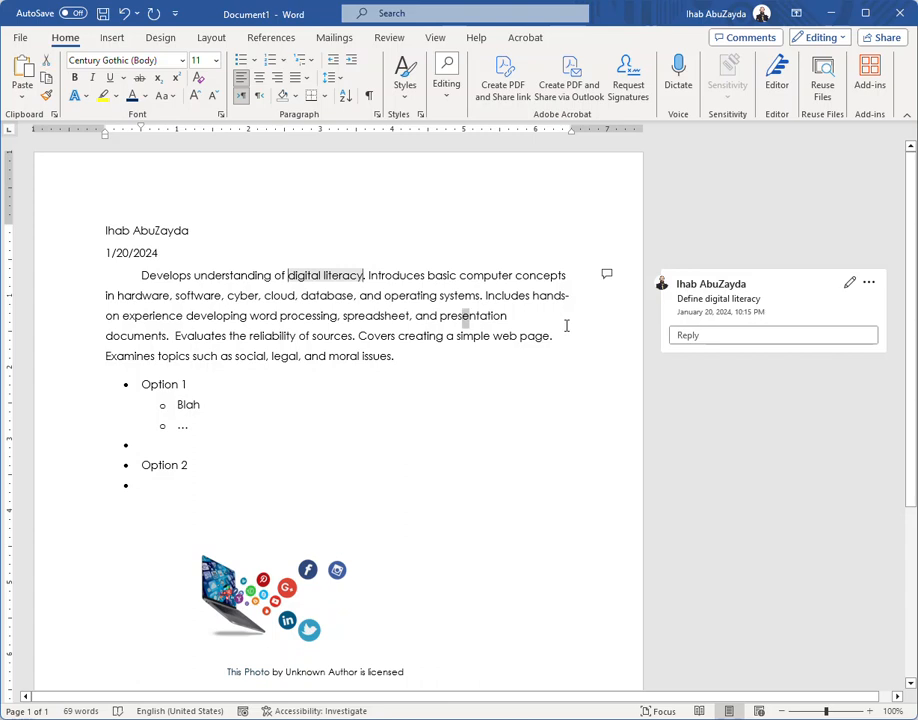
key(Delete)
key(Down)
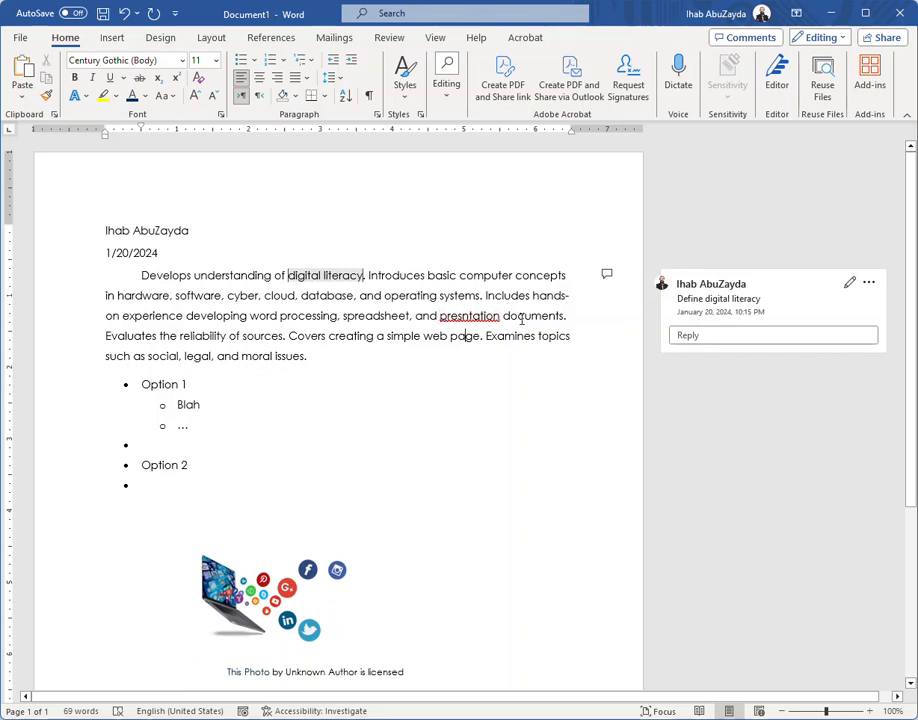
Correct "presntation" with the suggested spelling "presentation" directly in the text and undo the correction.
right_click(470, 322)
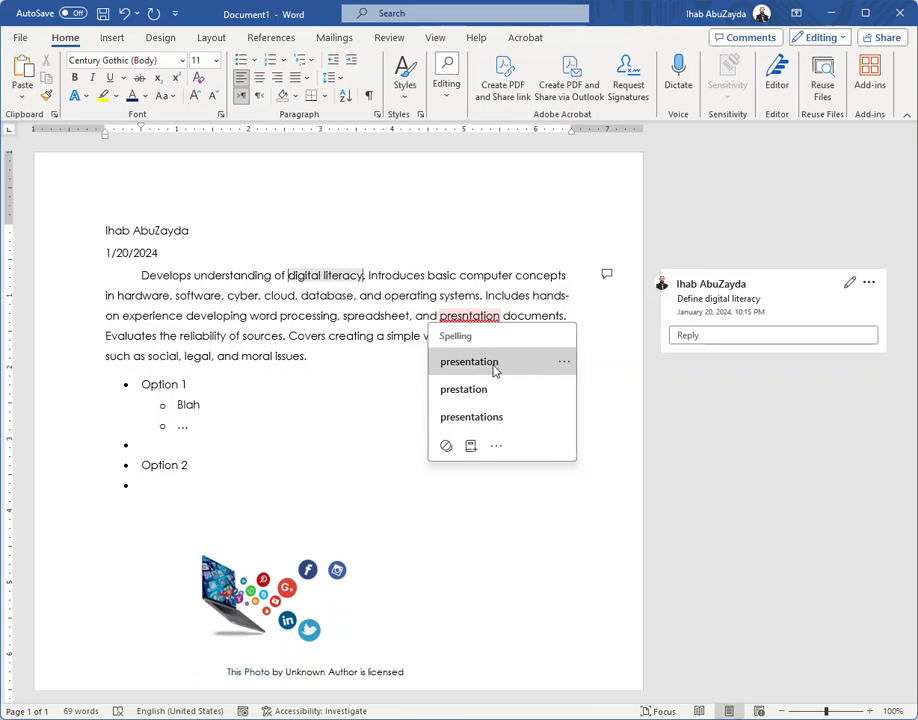
click(494, 366)
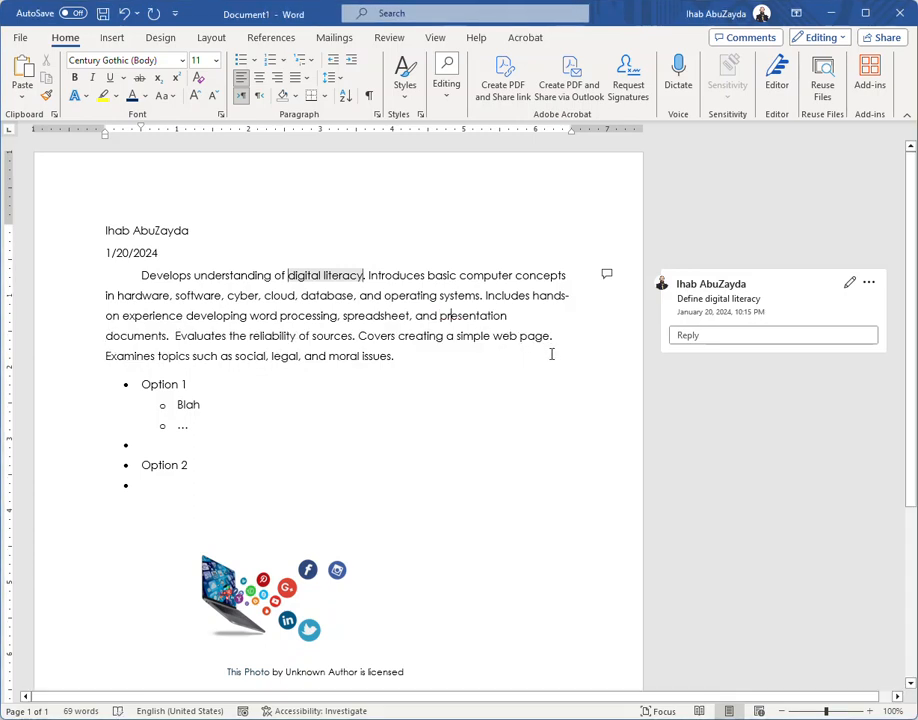
key(ctrl+z)
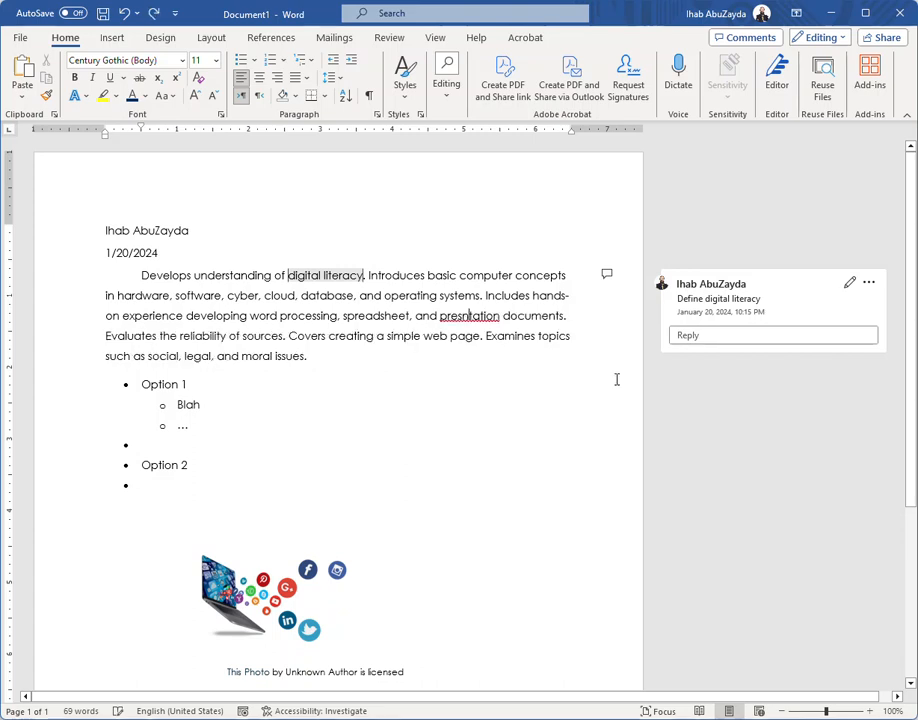
Run the spelling and grammar check, correct "presntation" to "presentation", and close the Editor.
click(391, 40)
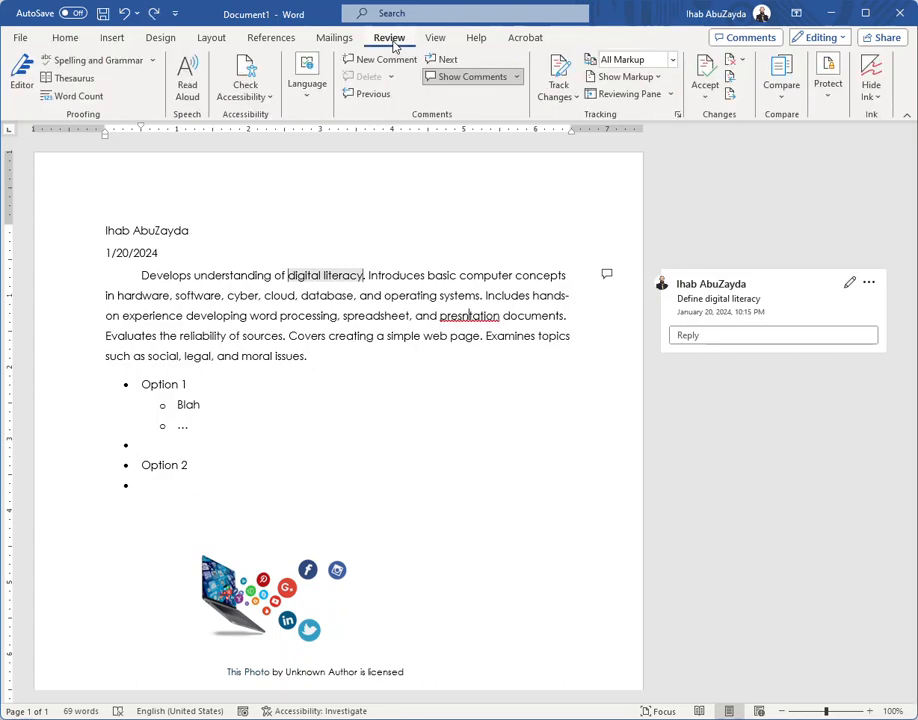
click(104, 63)
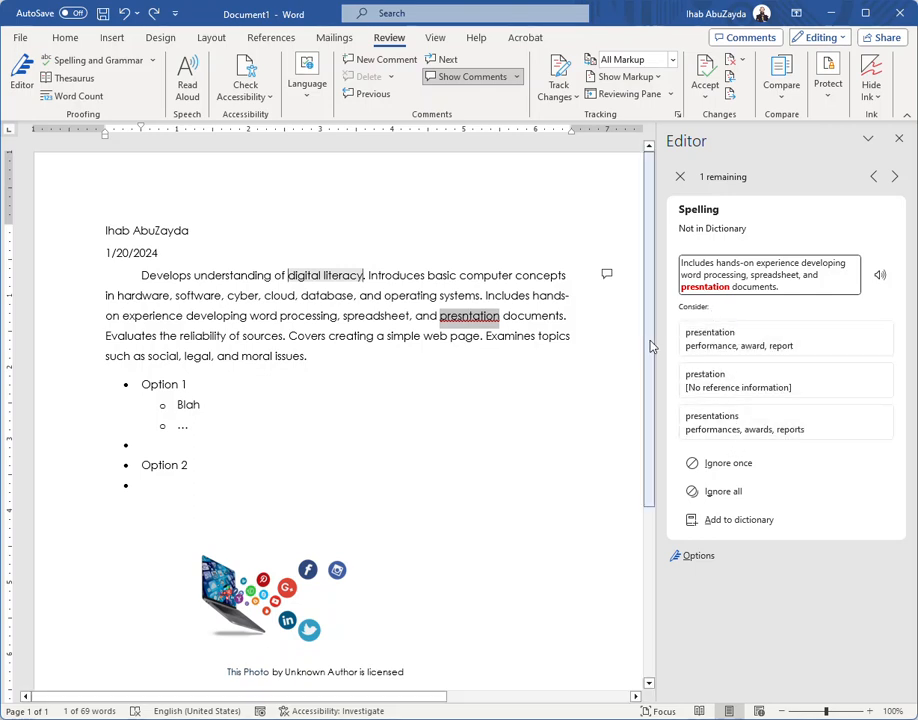
click(752, 345)
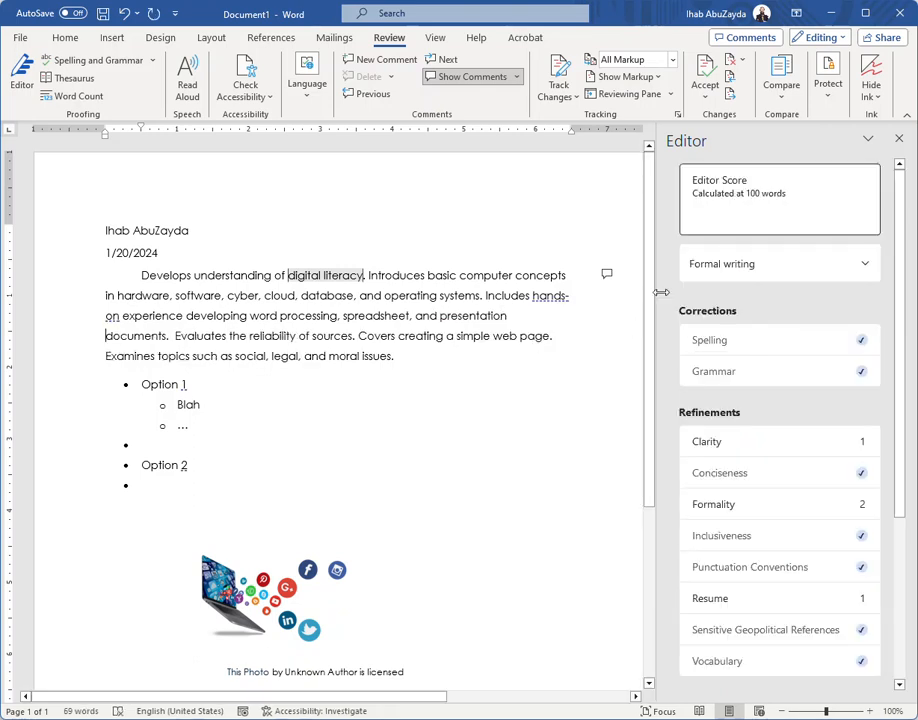
click(898, 138)
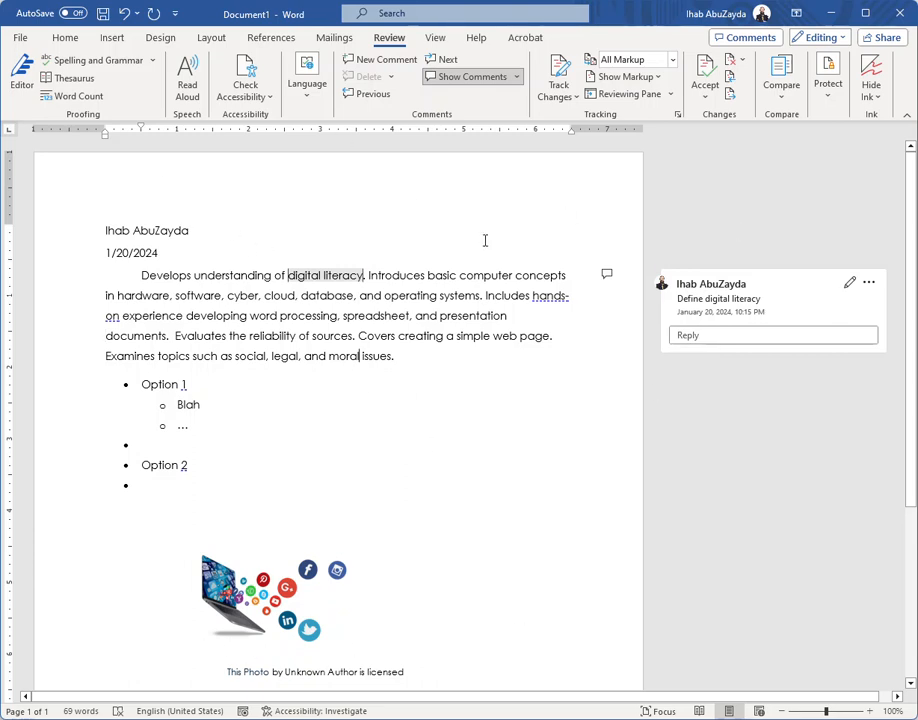
Insert a Blank header with the text "Digital Literacy" and return to the document body.
click(112, 38)
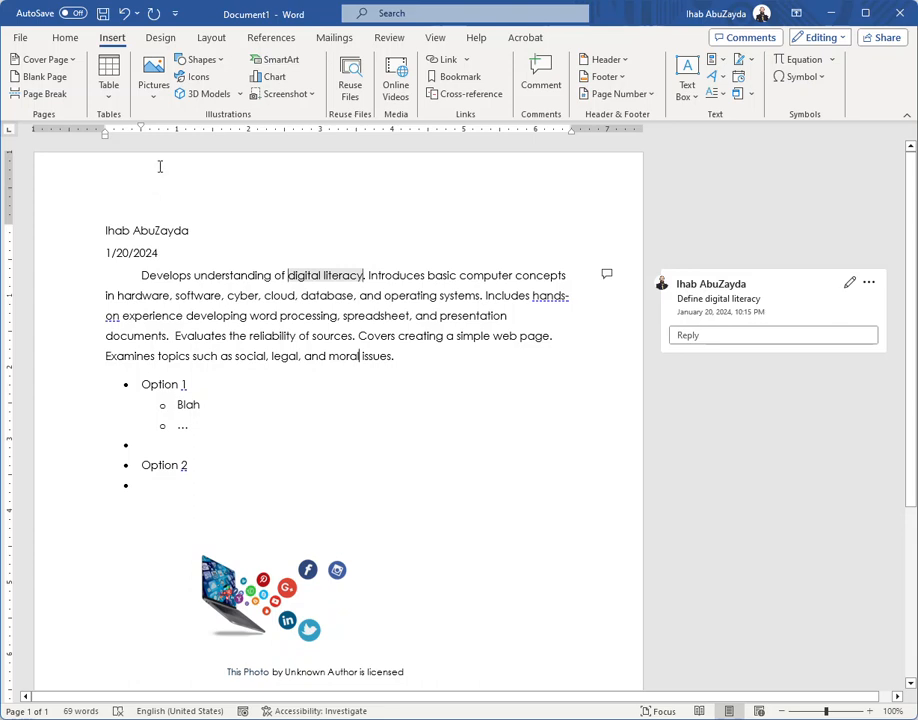
scroll(172, 188, down, 5)
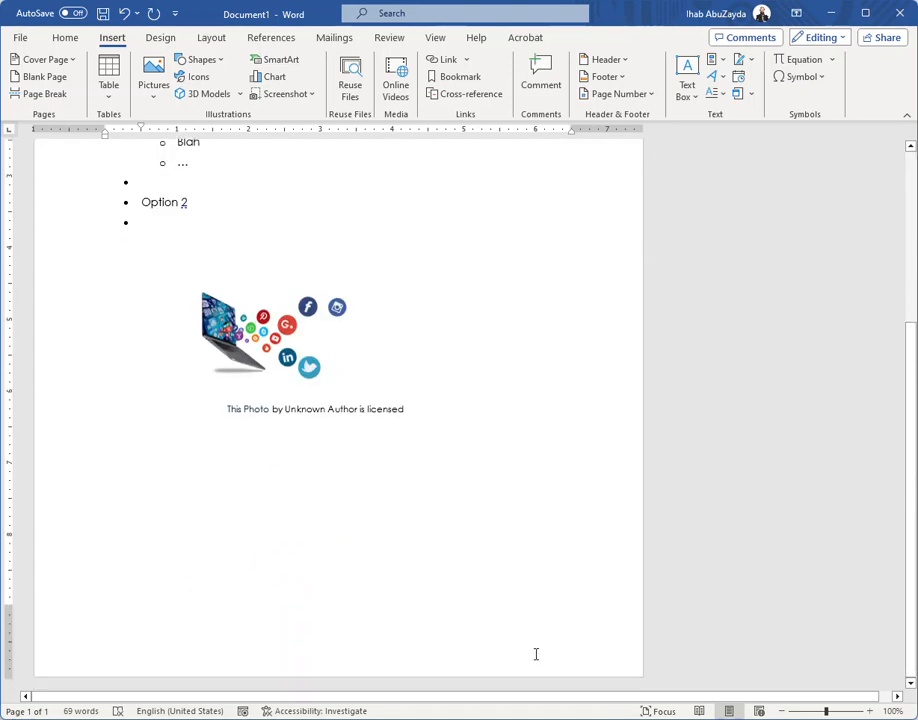
scroll(445, 640, up, 5)
click(622, 61)
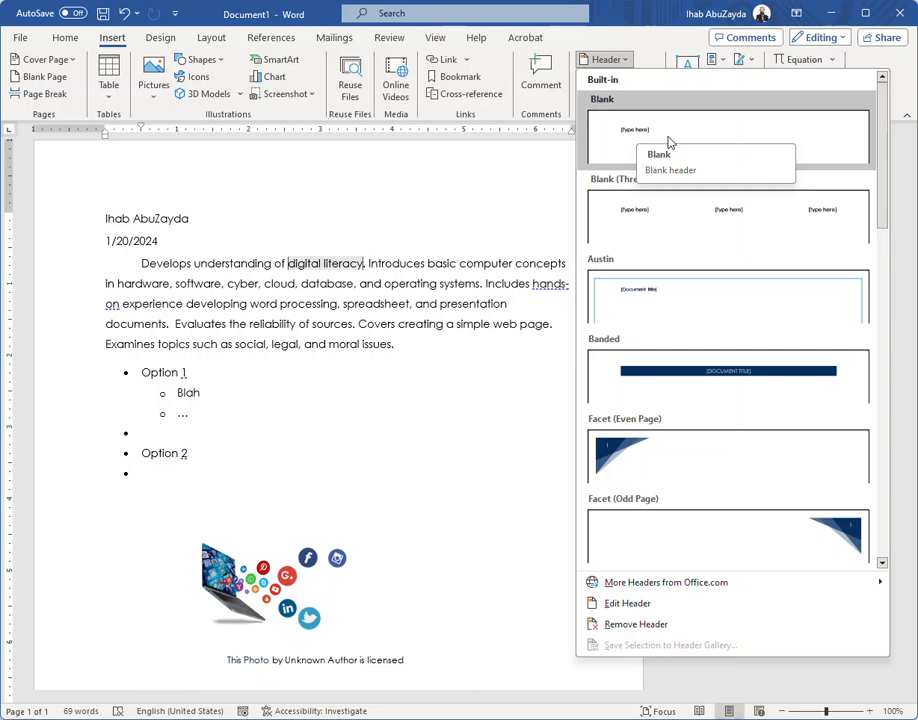
click(650, 148)
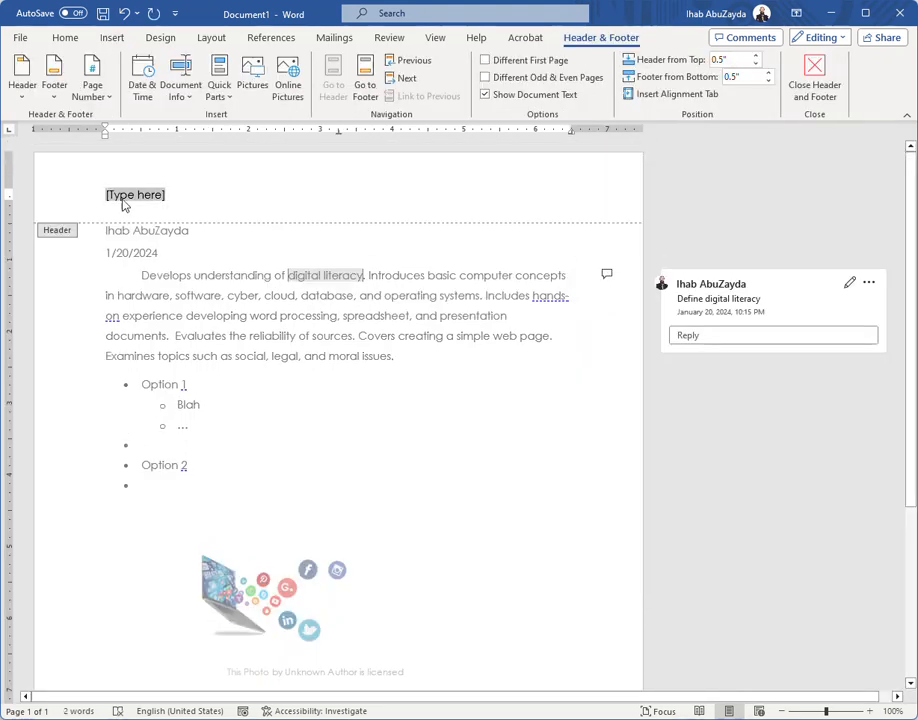
text(Di)
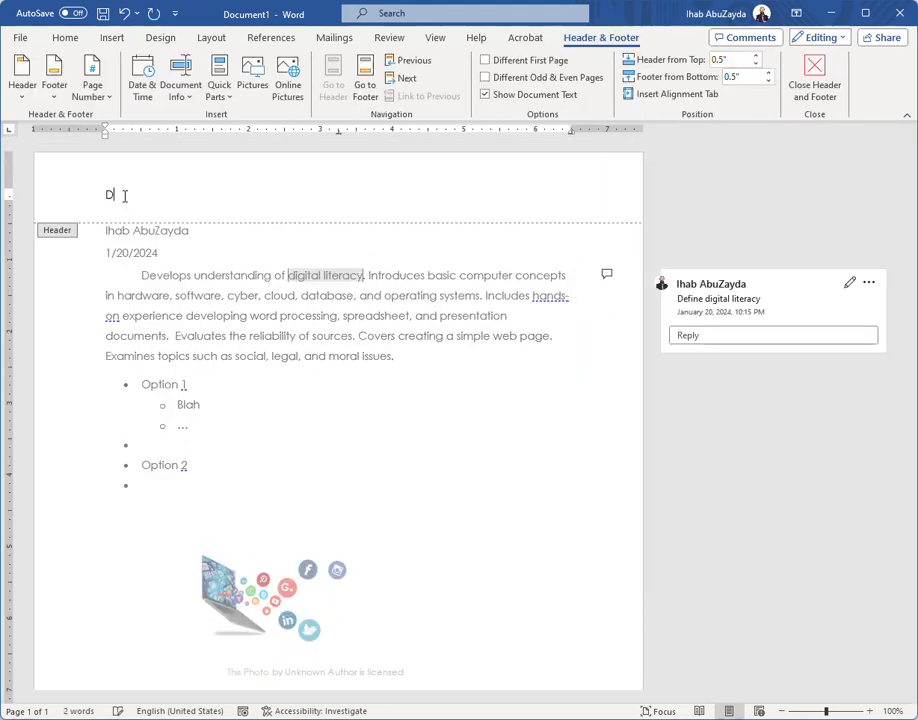
text(gital Literacy)
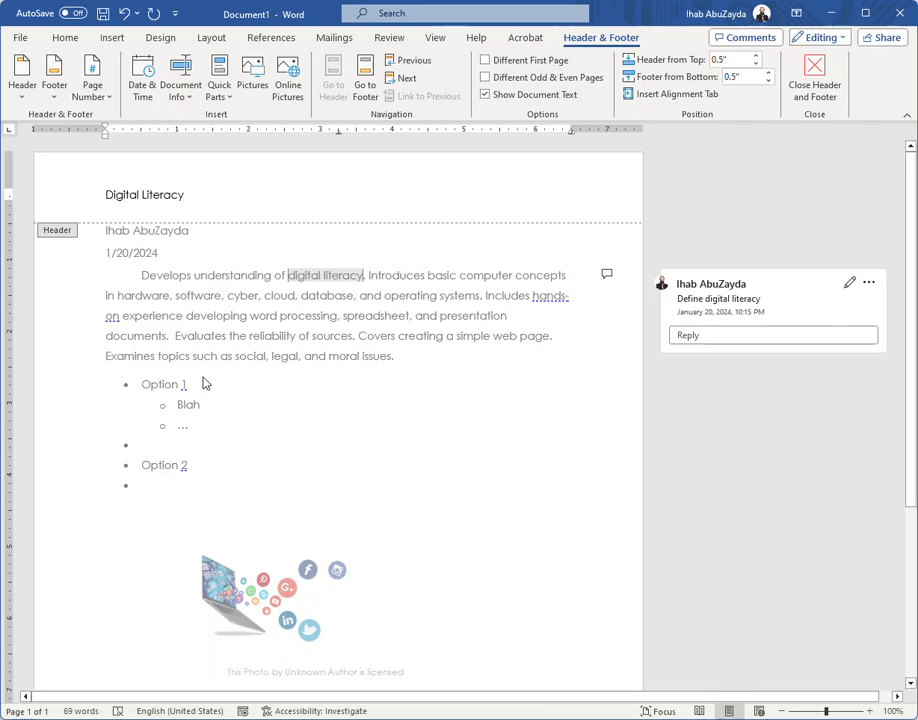
double_click(291, 400)
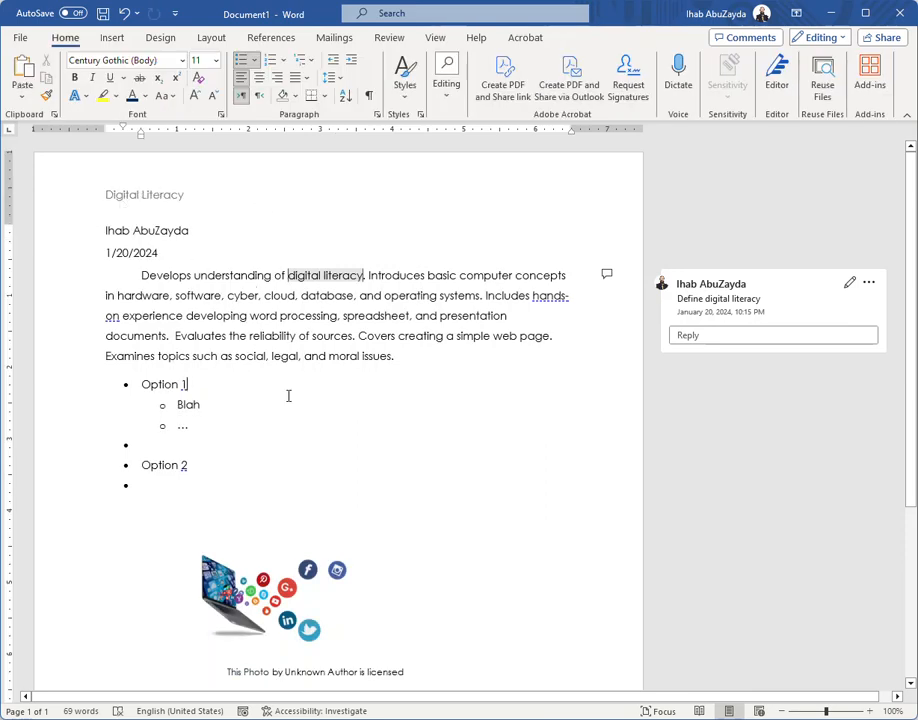
Add empty paragraphs below the bulleted list until the picture moves onto a second page, and check the header there.
scroll(290, 430, down, 5)
scroll(330, 540, up, 3)
scroll(350, 570, down, 3)
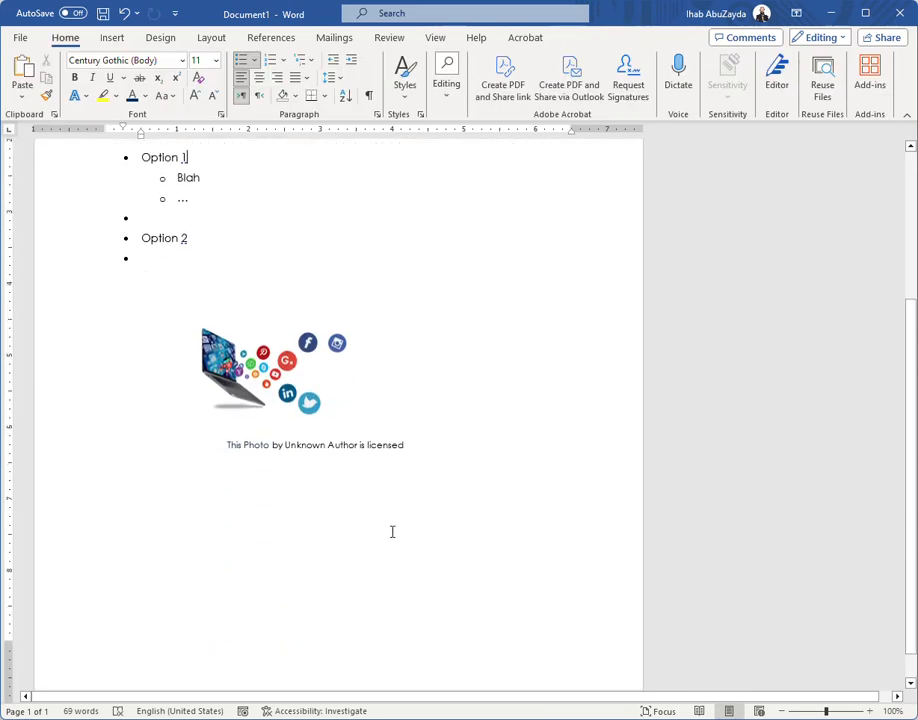
click(451, 471)
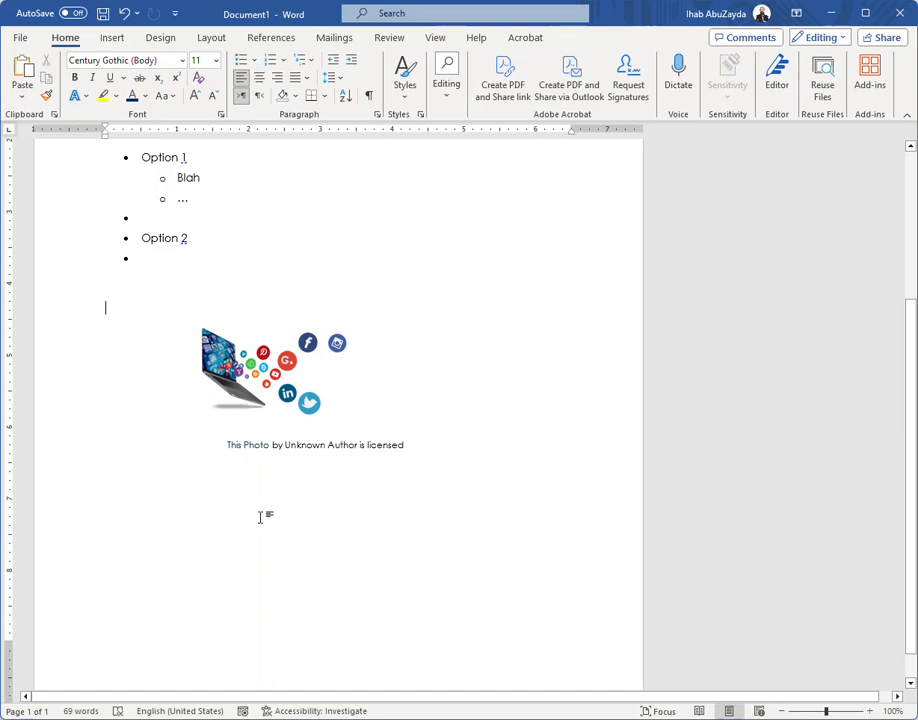
key(Return)
key(Return)
key(Return)
key(Return)
key(Return)
key(Return)
key(Return)
key(Return)
key(Return)
key(Return)
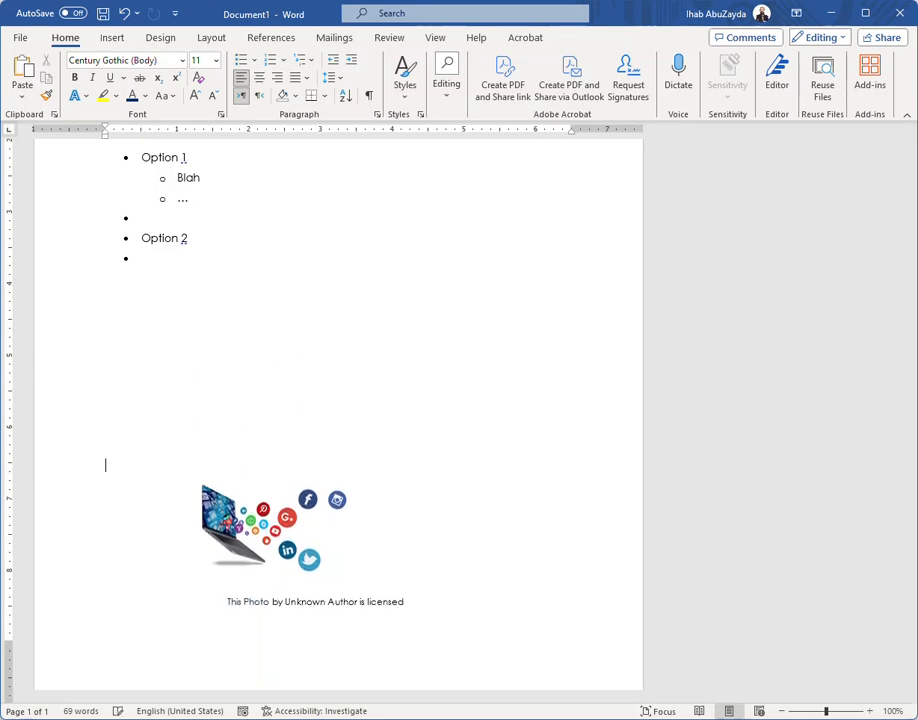
scroll(406, 600, down, 5)
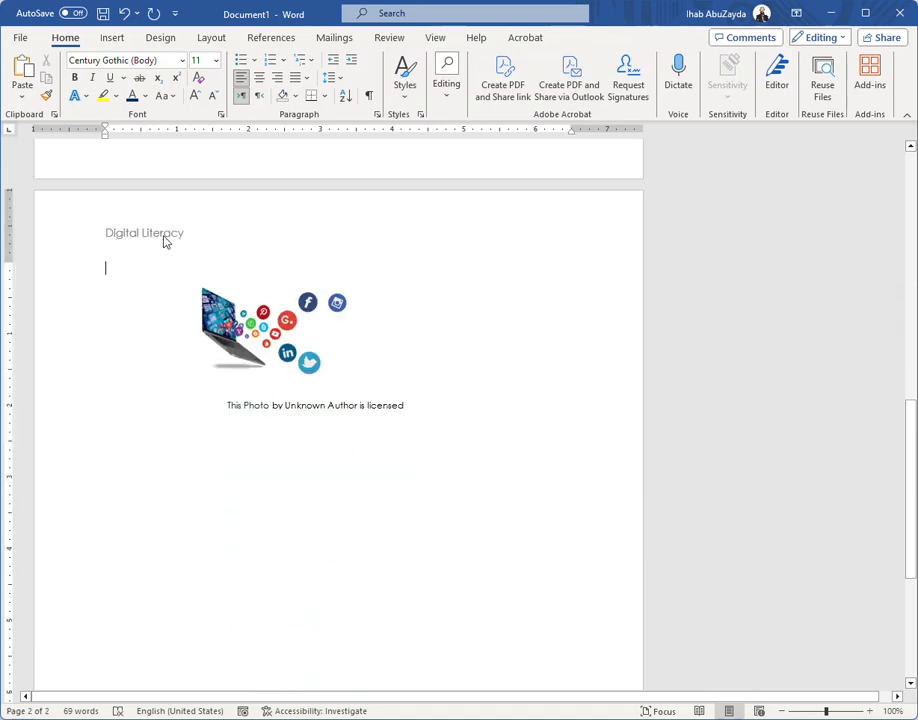
Add a right-aligned page number to the footer using the Plain Number 3 bottom-of-page style, and return to the document body.
scroll(207, 416, up, 2)
scroll(207, 416, up, 11)
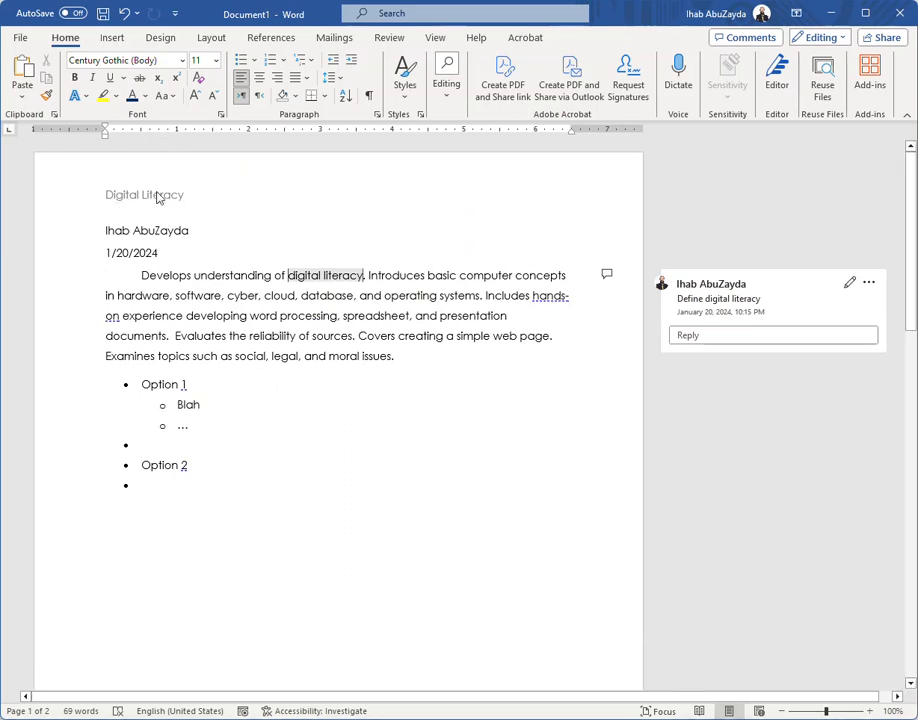
double_click(236, 192)
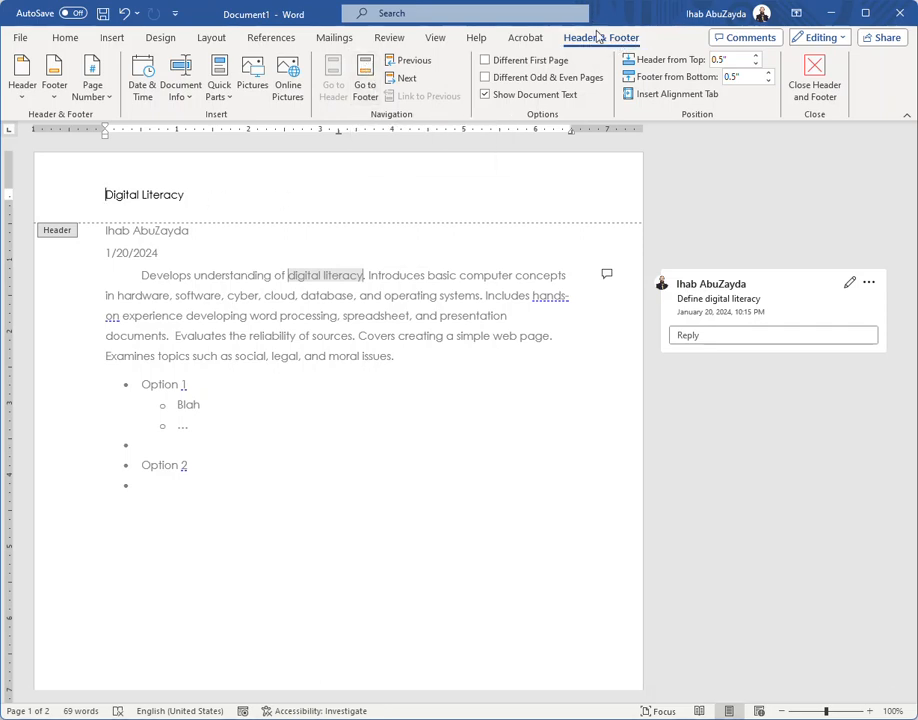
click(366, 82)
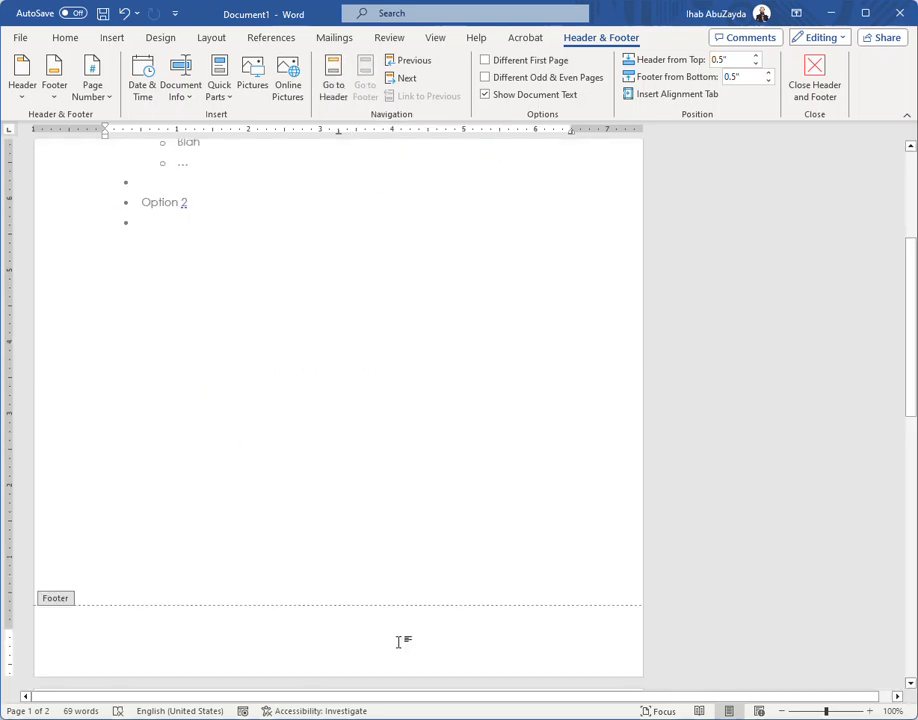
key(Tab)
key(Tab)
click(95, 88)
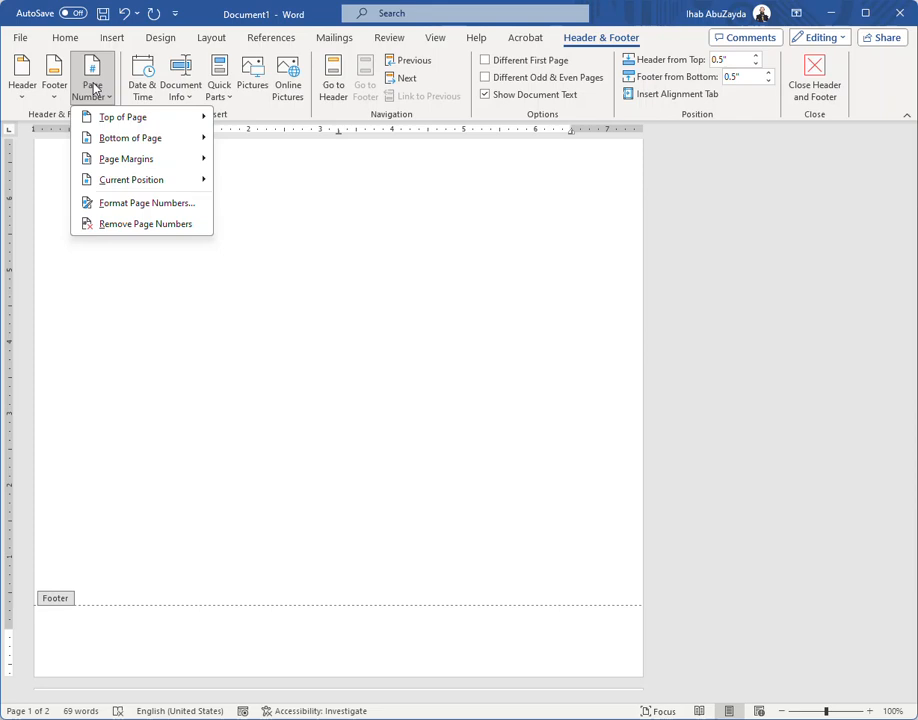
mouse_move(133, 140)
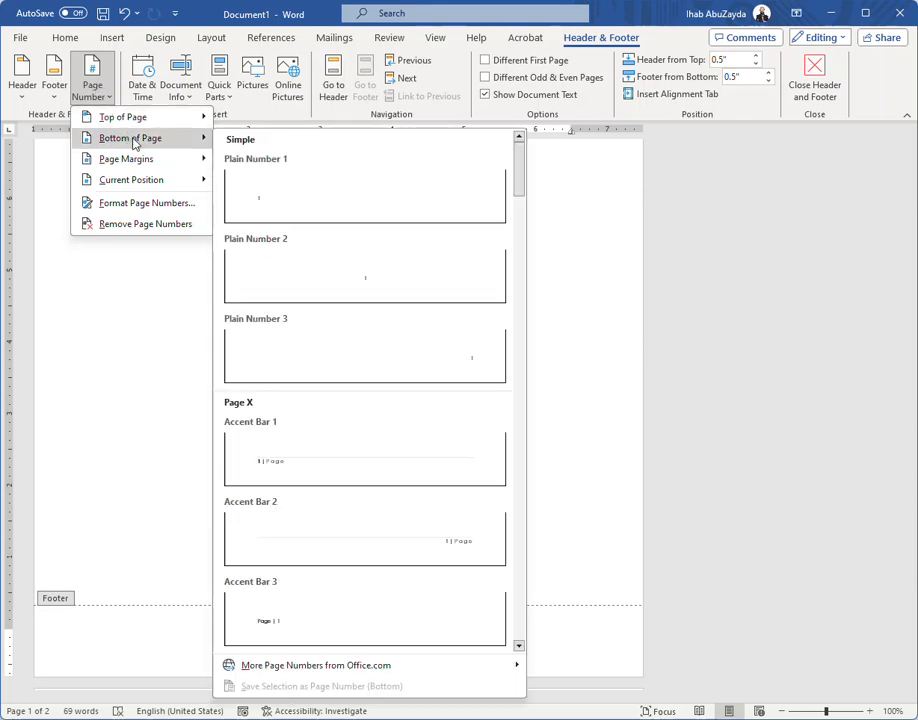
click(435, 364)
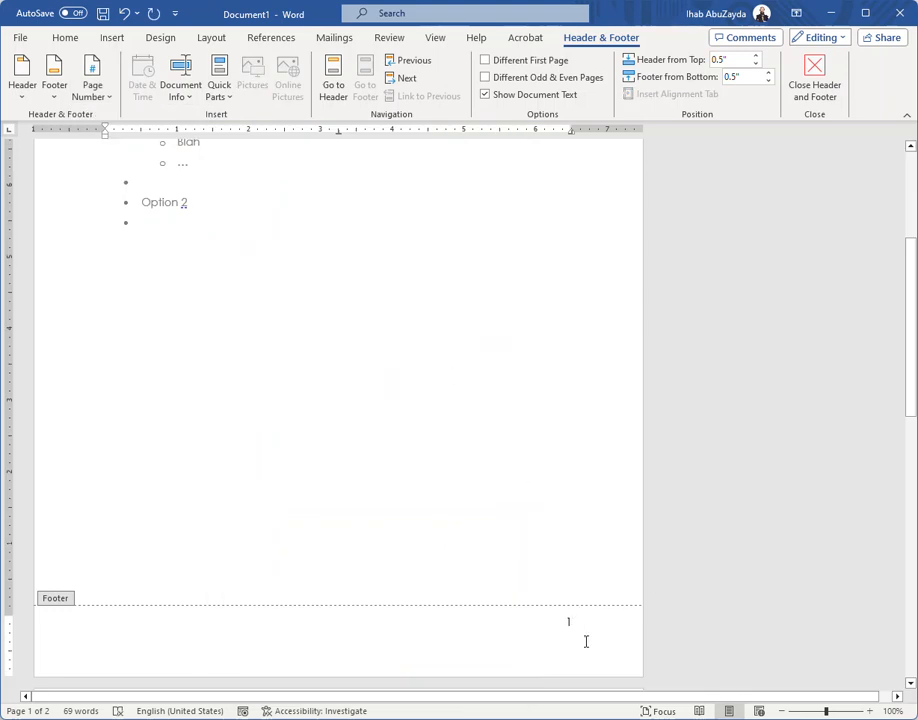
click(815, 78)
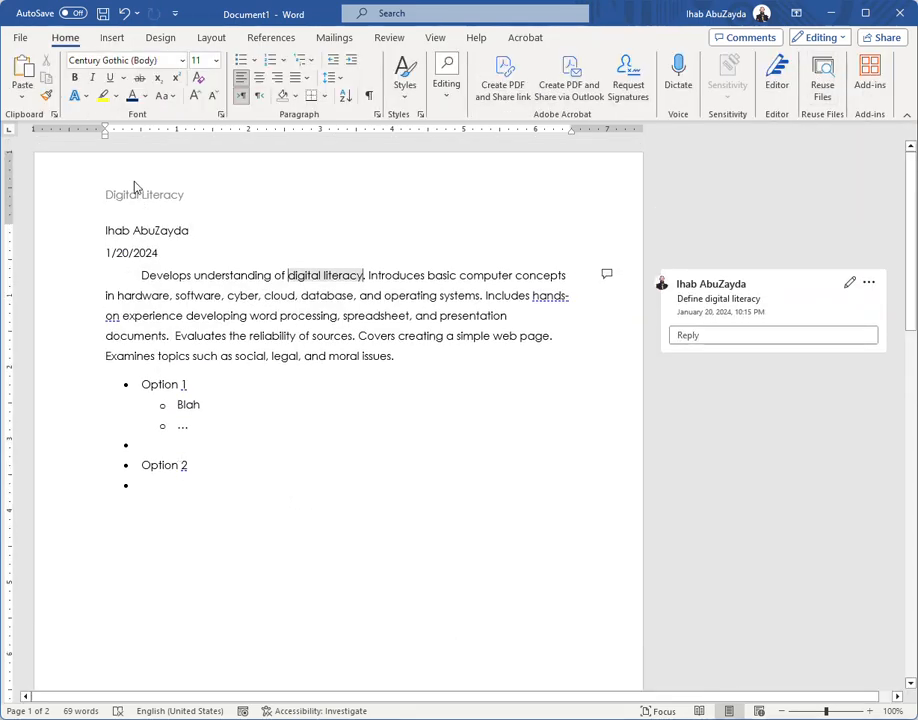
Examine the header and the footer page number on both pages of the document.
scroll(293, 447, down, 8)
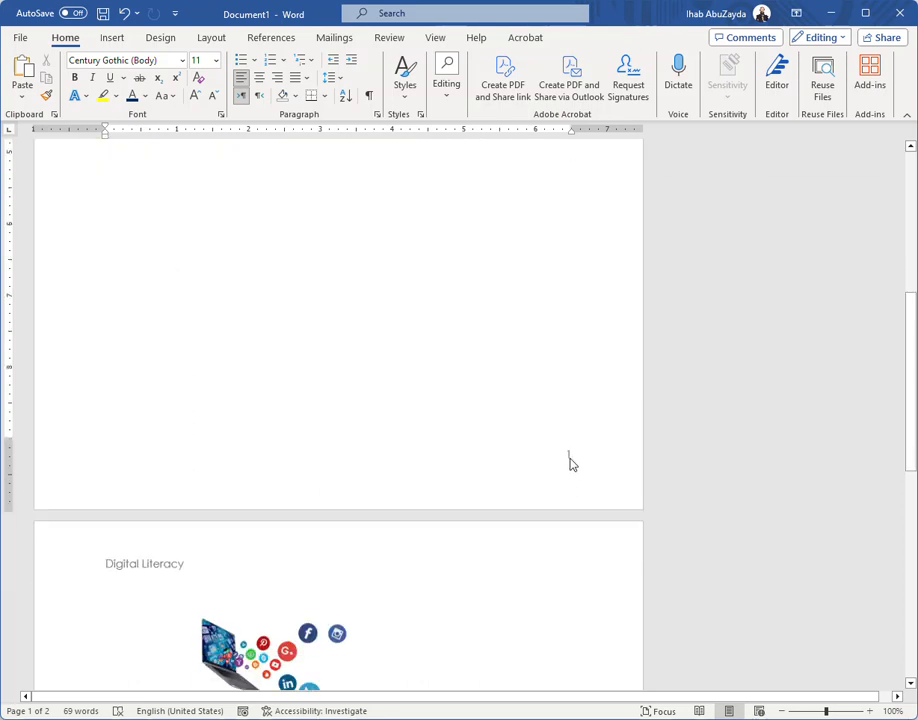
scroll(571, 463, down, 8)
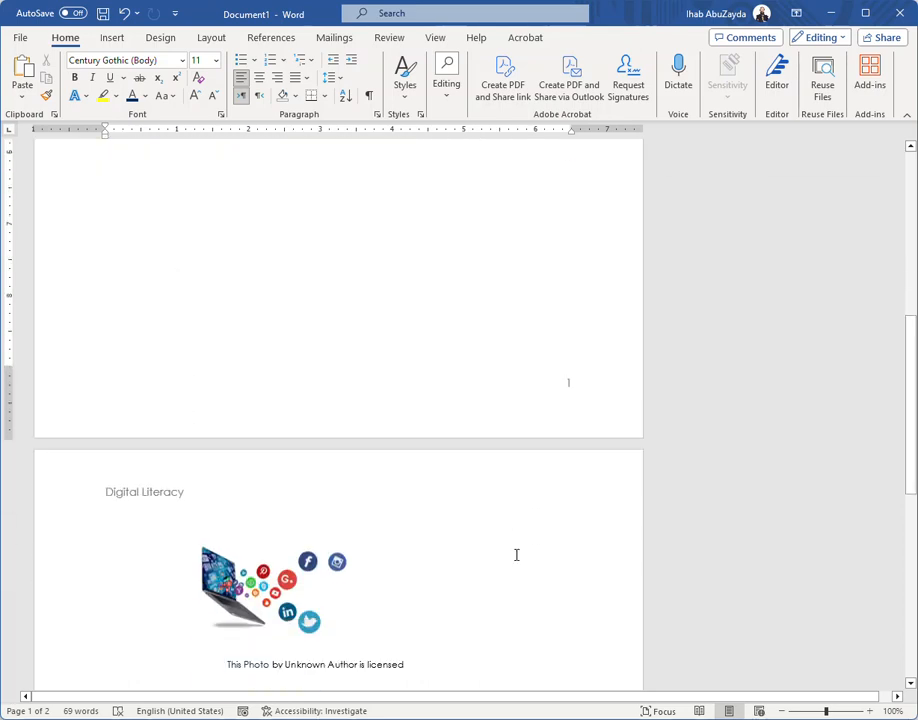
scroll(570, 517, down, 6)
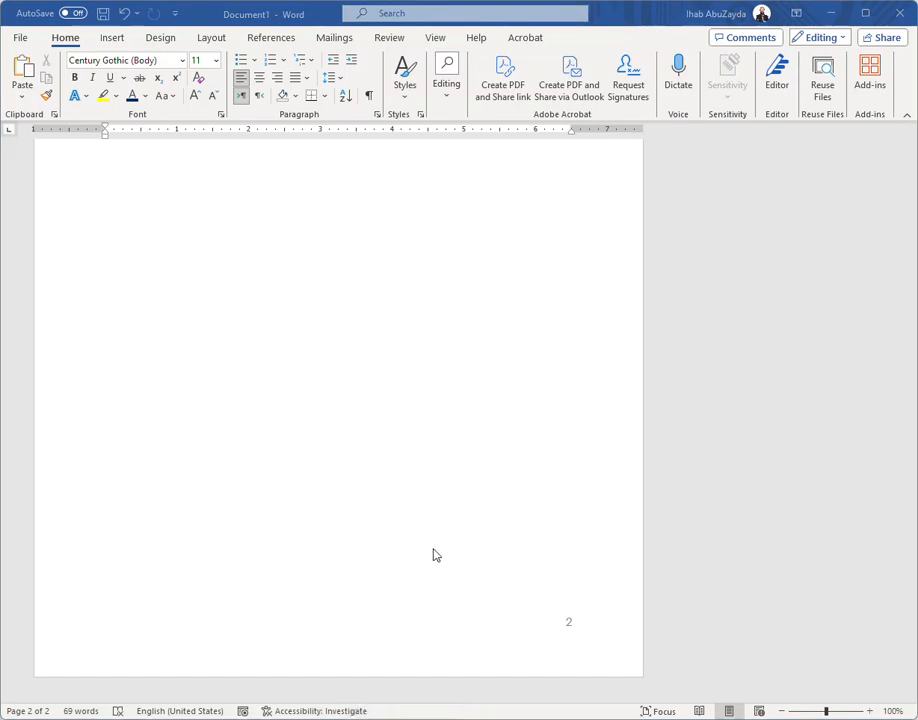
scroll(432, 580, up, 6)
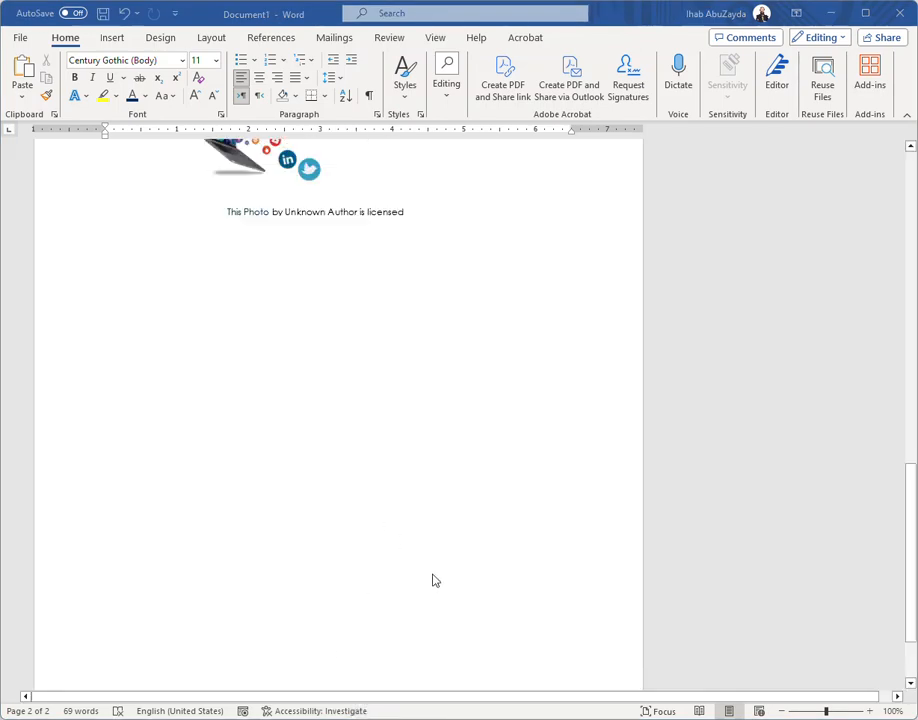
scroll(437, 582, up, 12)
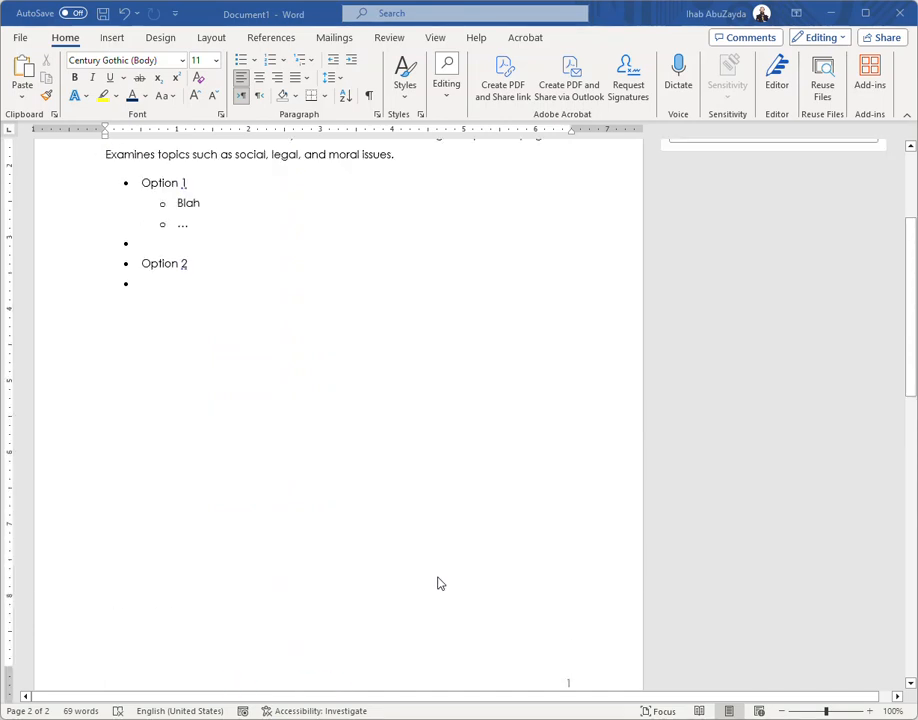
scroll(441, 583, up, 1)
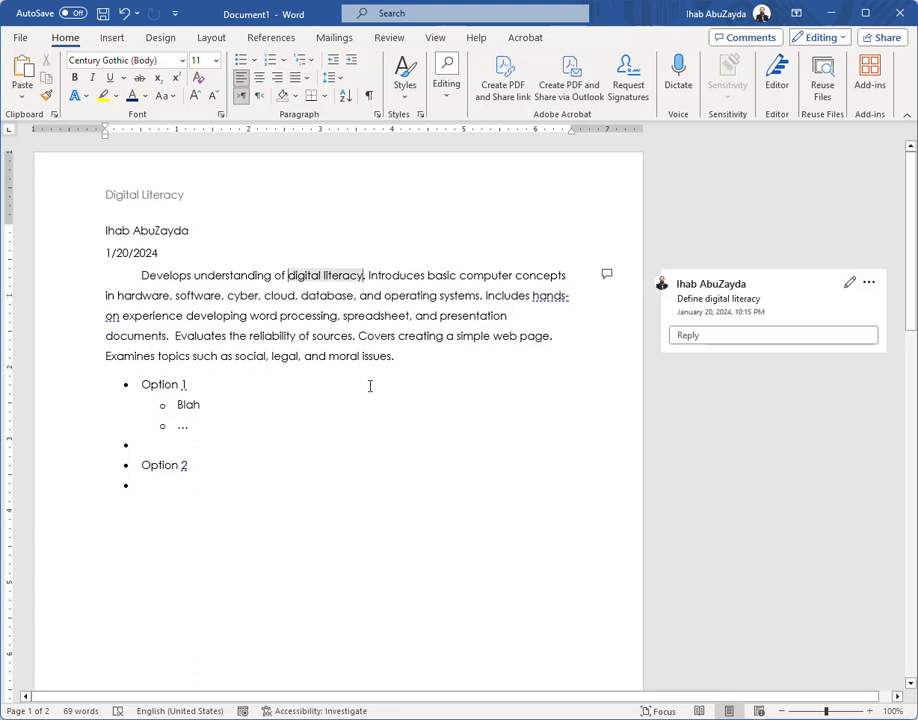
Insert a footnote after "operating systems" in the body paragraph with the text "Operating systems like Windows and MacOS.".
click(313, 279)
click(272, 39)
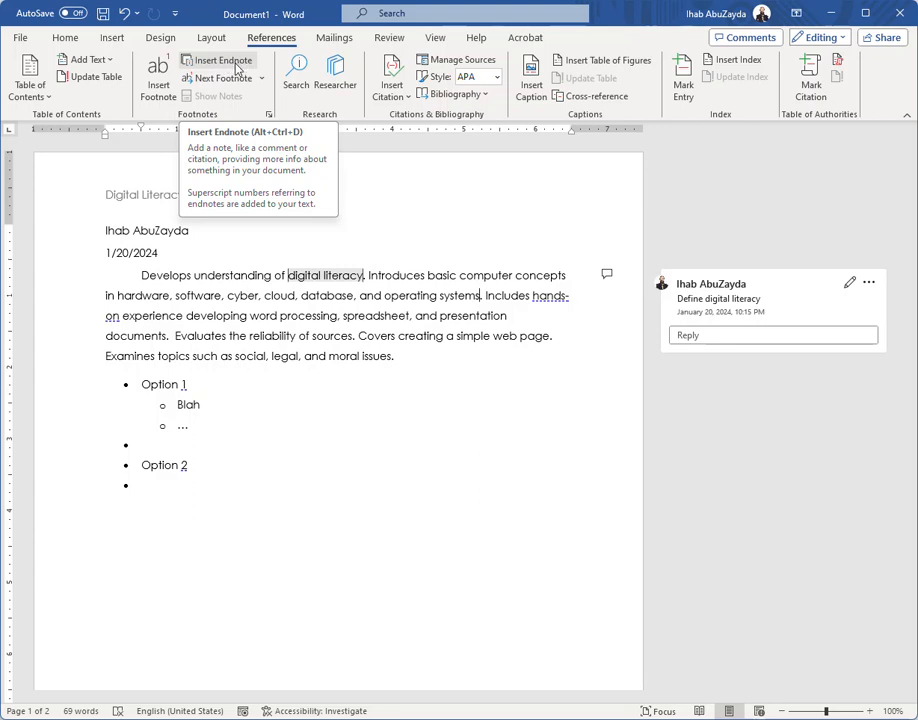
click(160, 78)
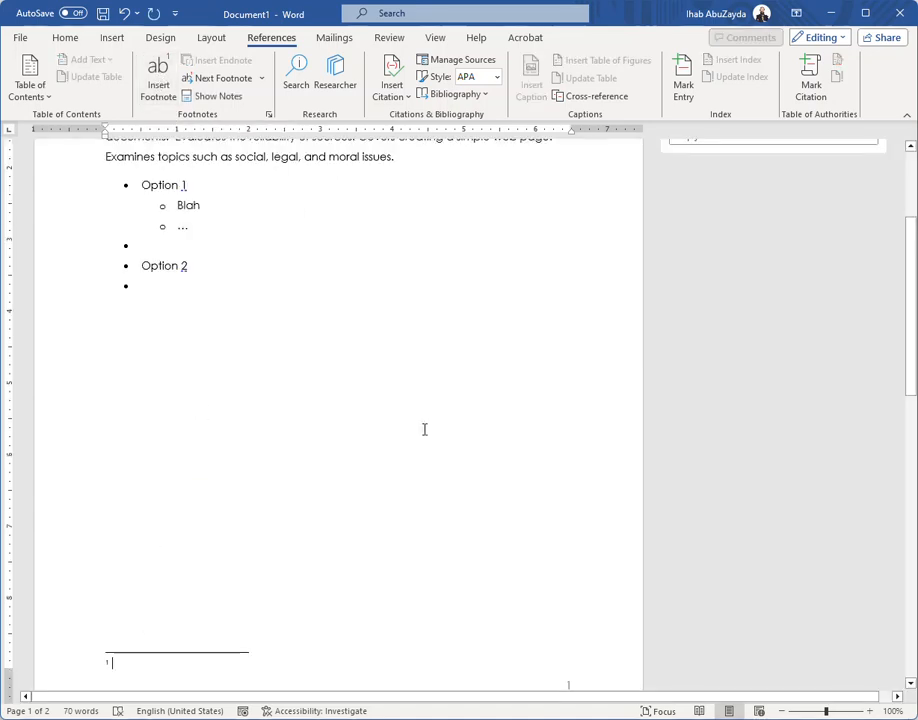
scroll(435, 407, up, 3)
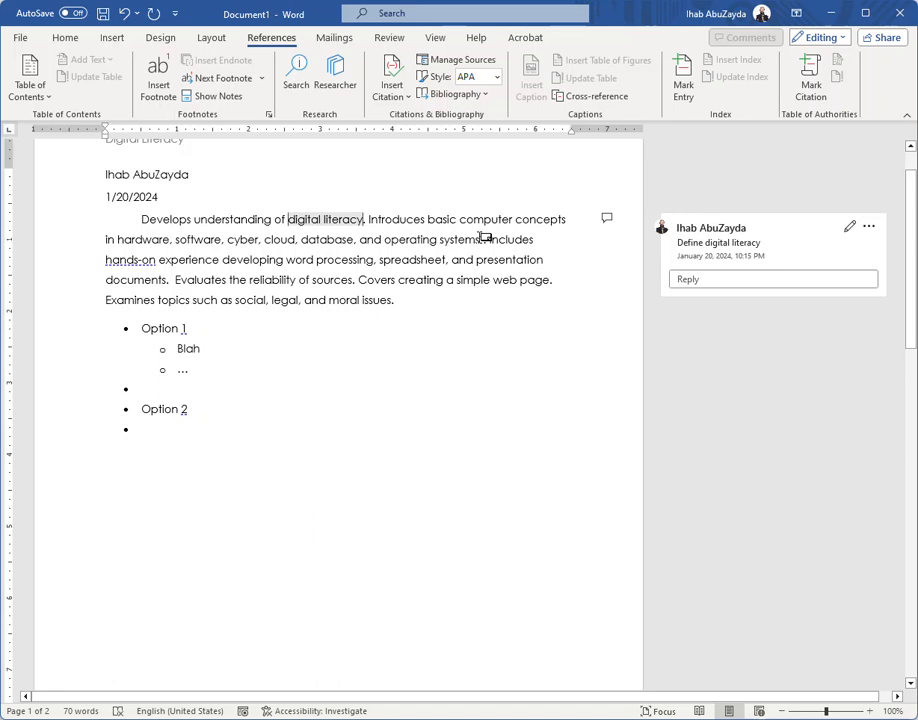
scroll(362, 371, down, 3)
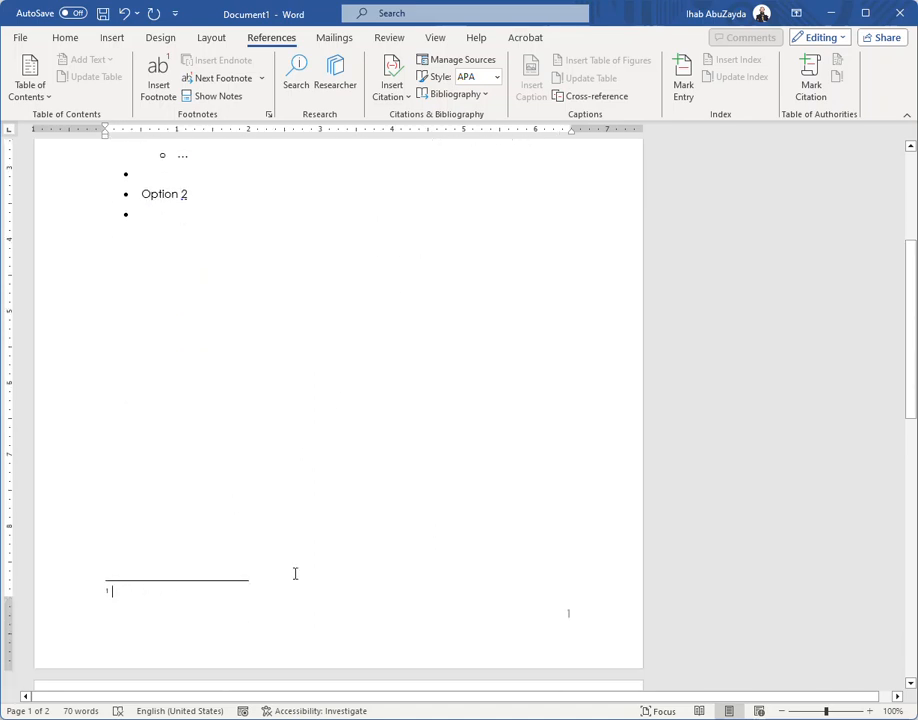
text(Operating)
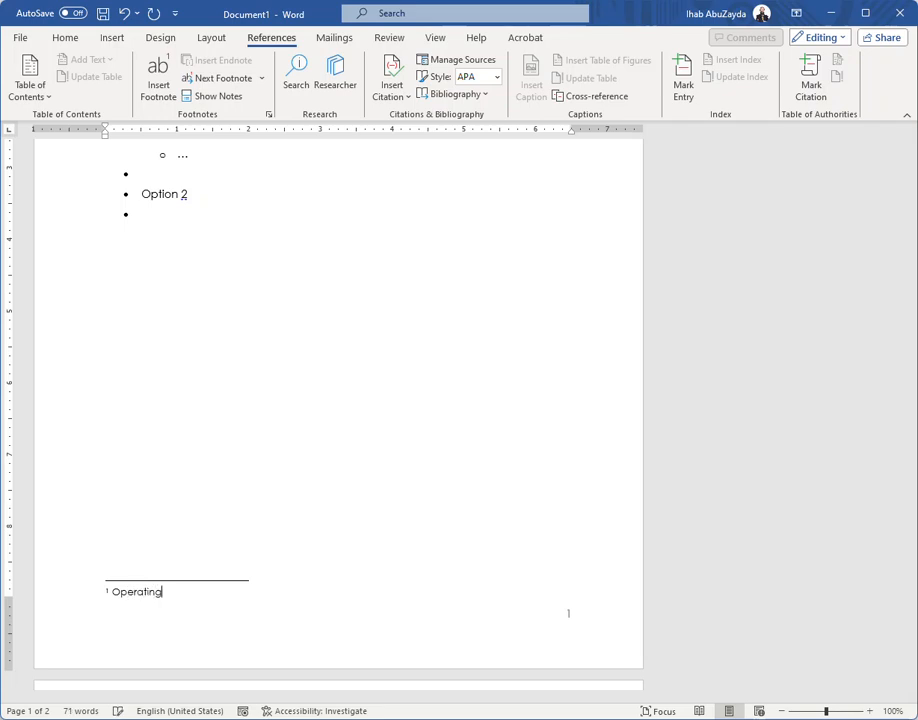
text( systems )
text(like Windo)
text(s an)
text(w)
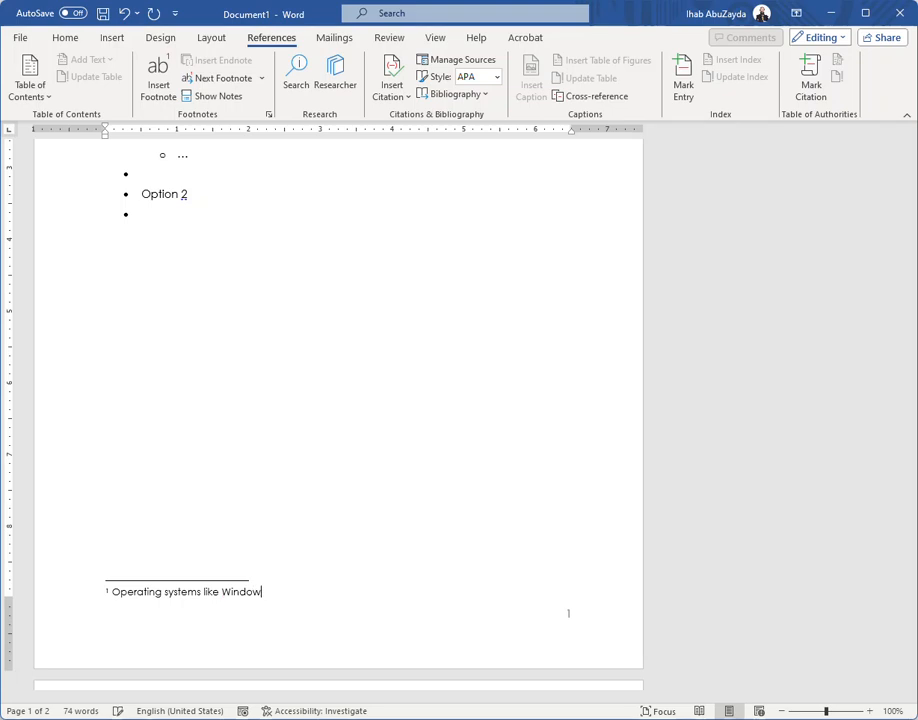
text(s and Ma)
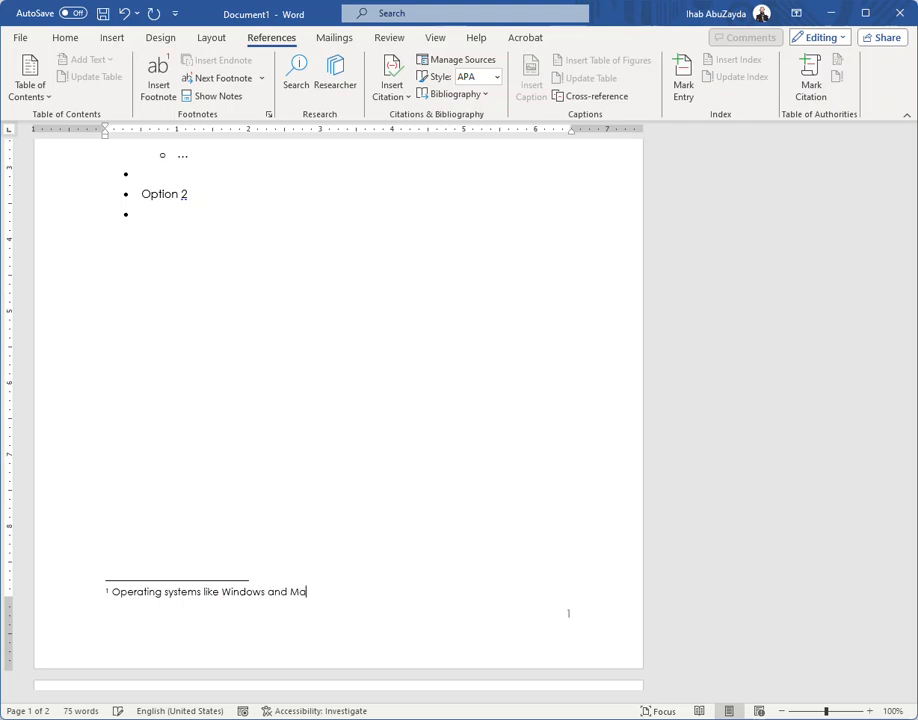
text(cOS.)
Preview the footnote's text at its reference mark after "operating systems" in the body paragraph.
scroll(326, 506, up, 5)
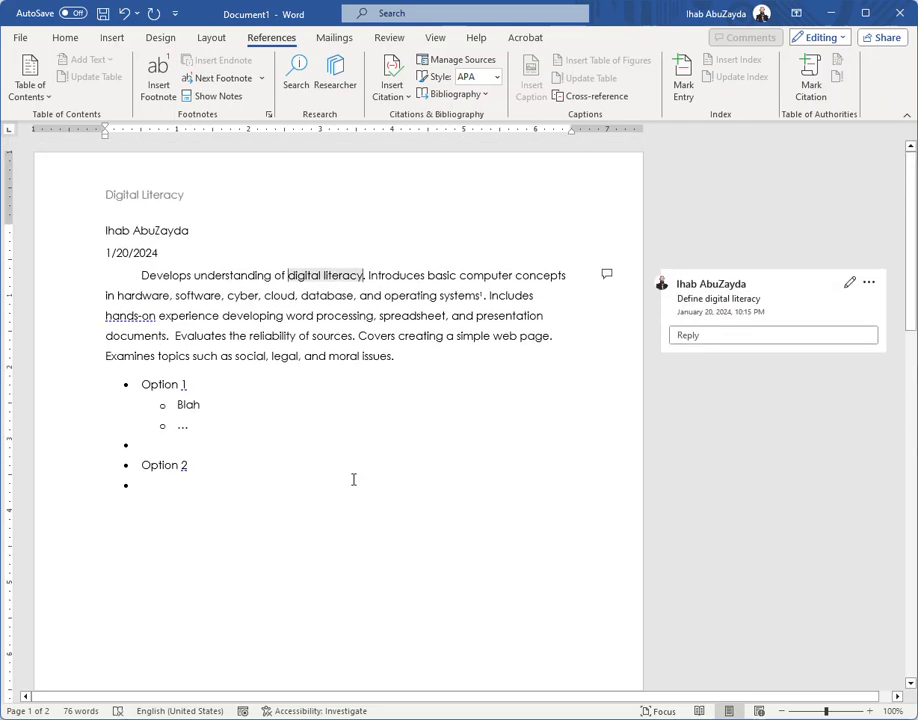
click(333, 296)
mouse_move(484, 293)
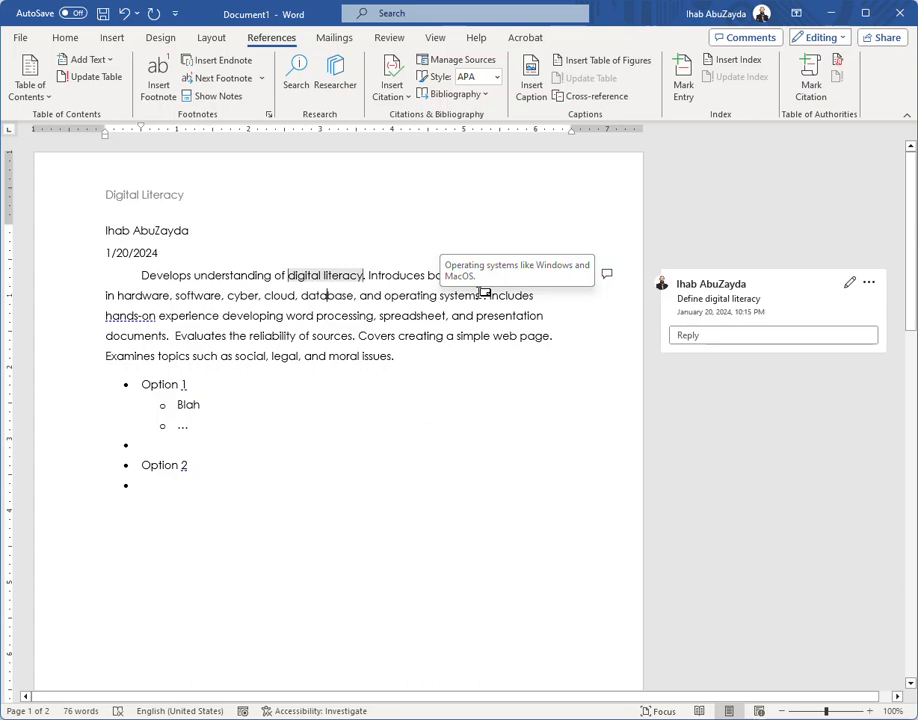
scroll(383, 468, down, 5)
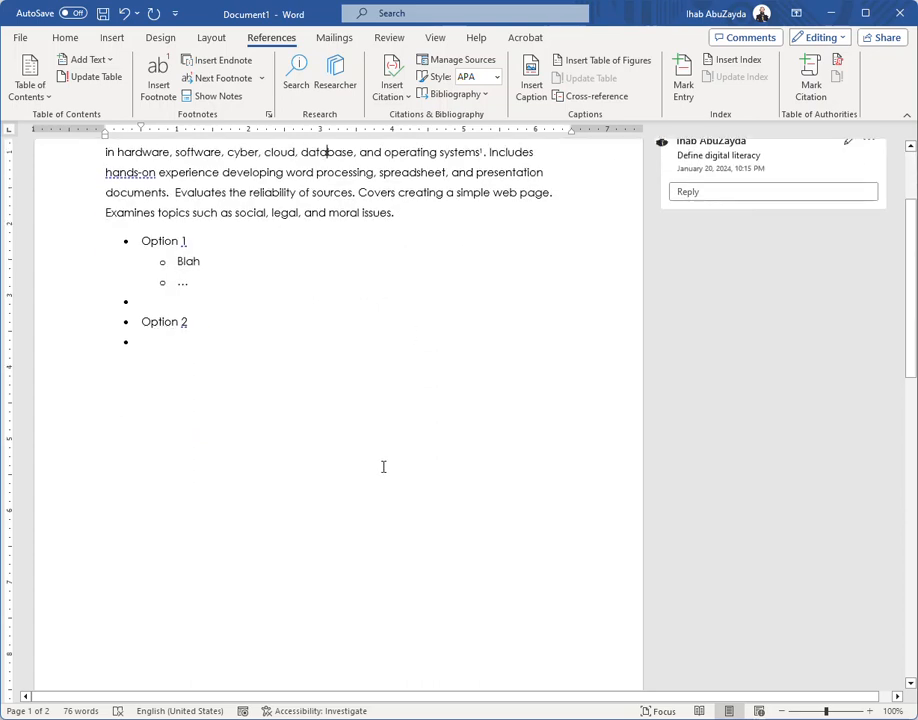
scroll(377, 466, up, 2)
scroll(292, 534, up, 4)
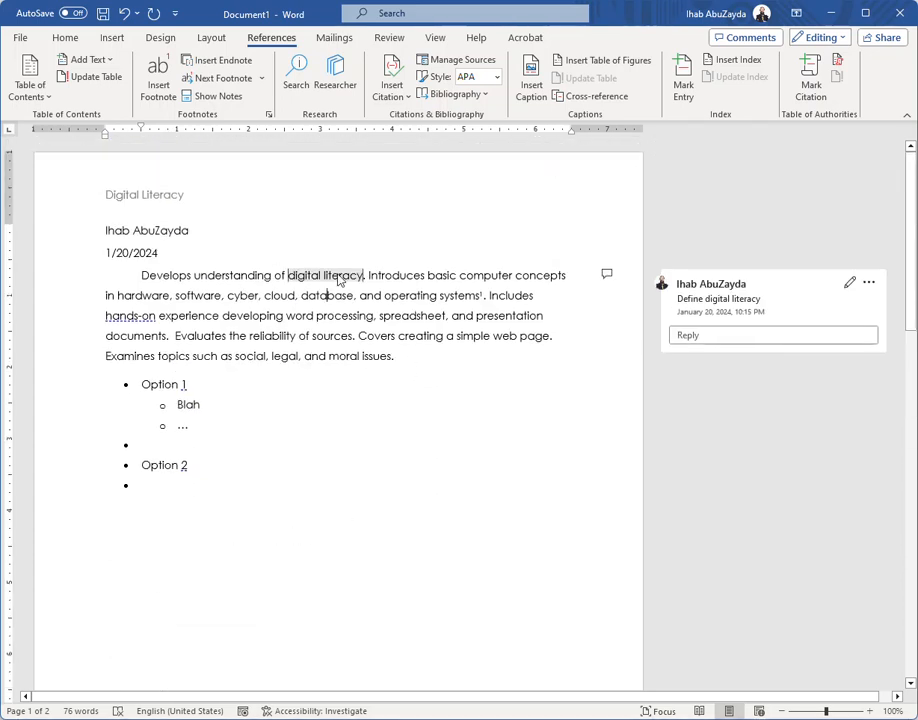